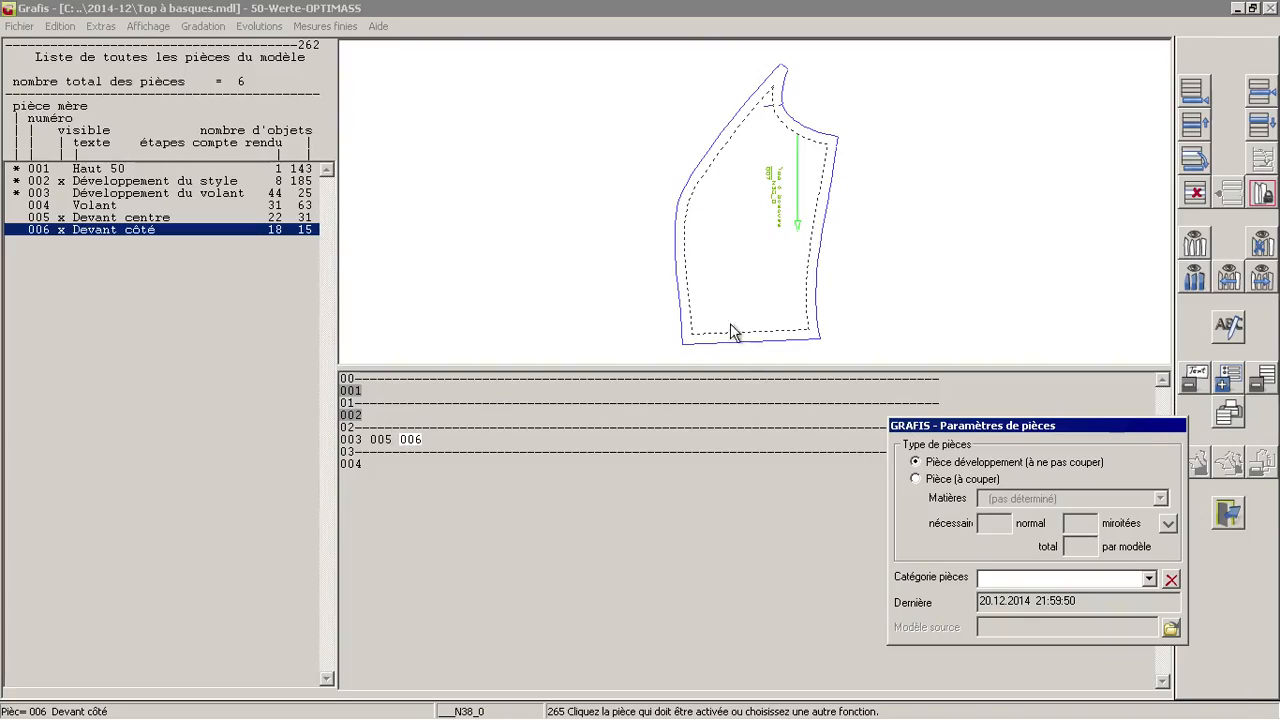
Add two new empty pieces to the model's piece list and name piece 007 "Dos côté".
left_click(1197, 96)
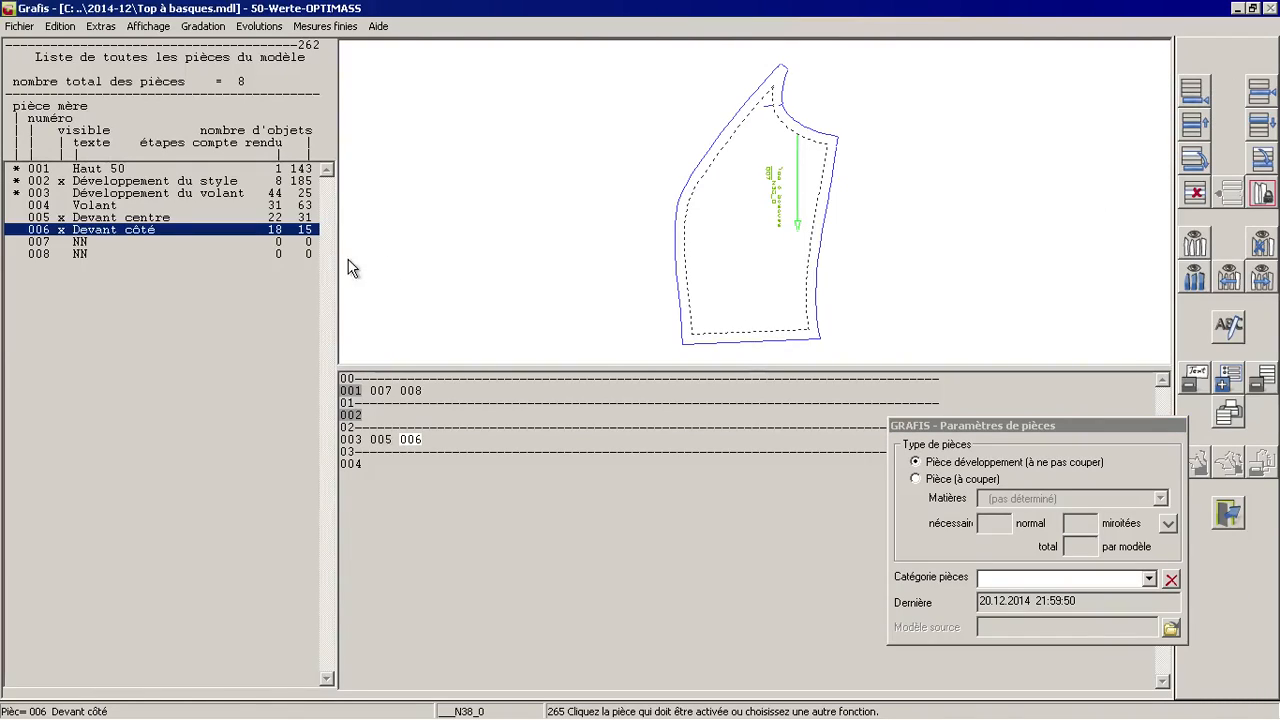
left_click(275, 243)
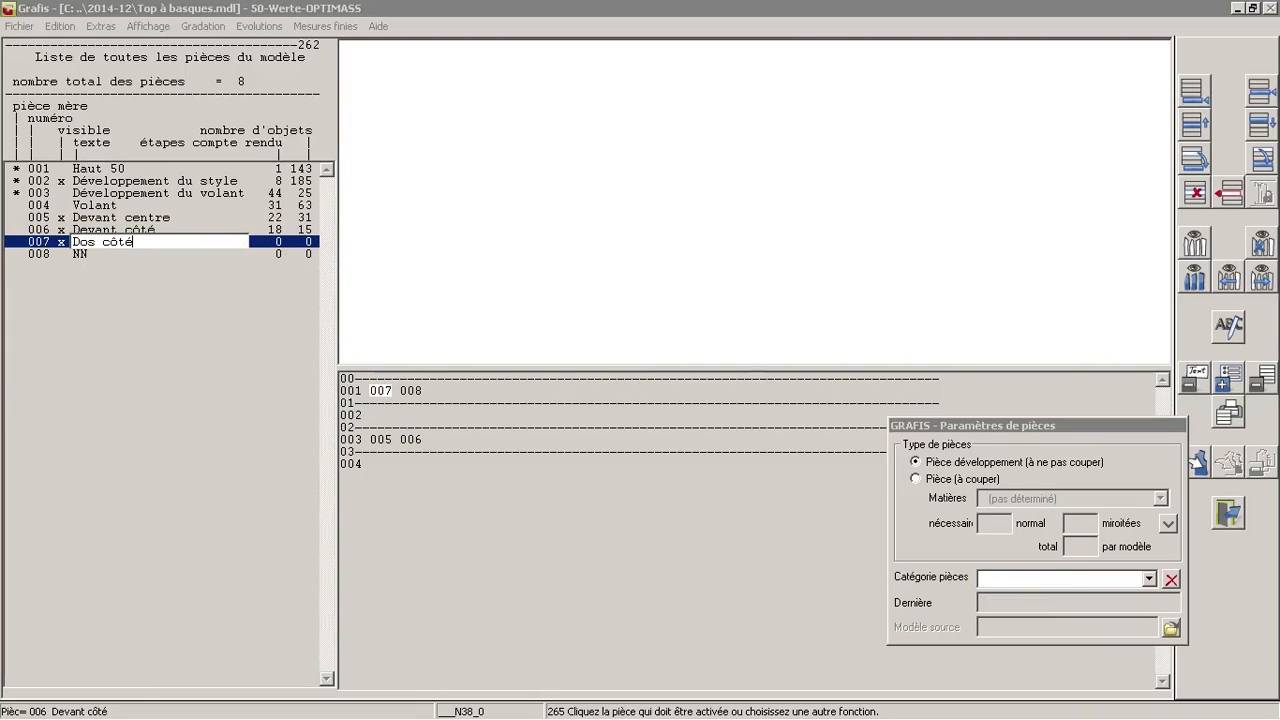
key("Return")
left_click(531, 151)
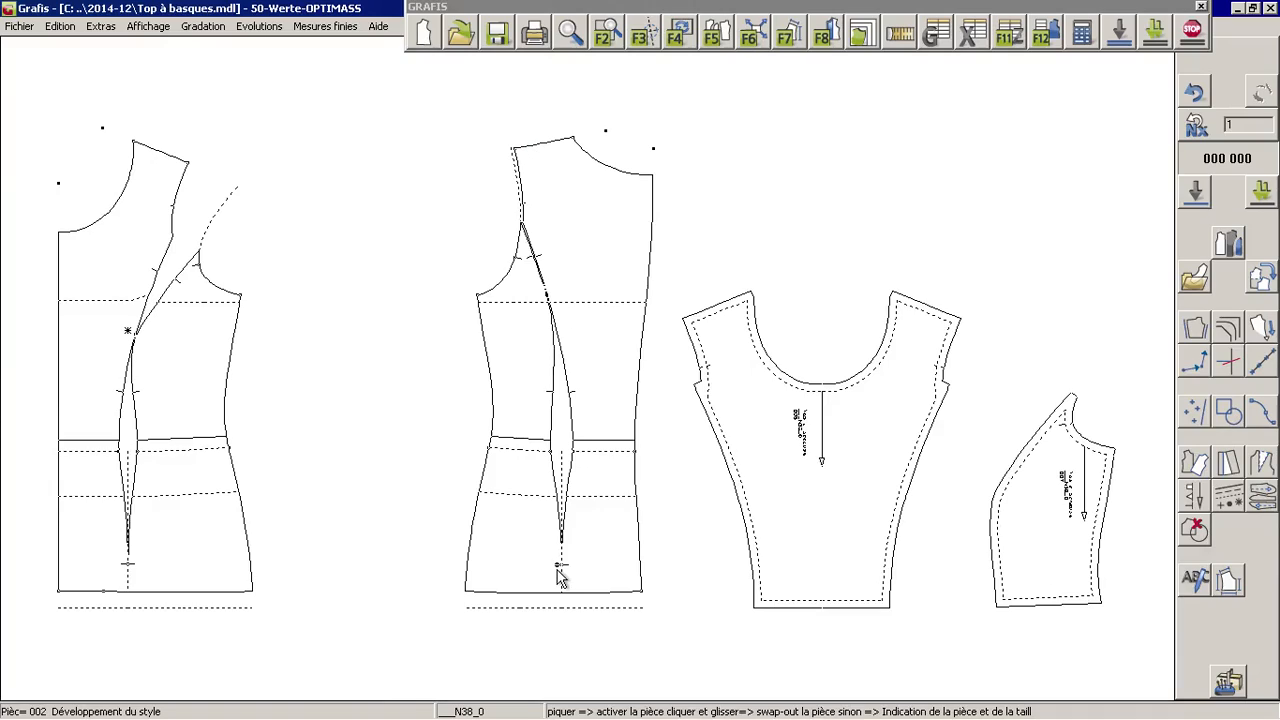
Insert the back side-panel's side seam, waistline, princess seam, armhole and armhole notch from the style development into Dos côté.
left_click(1263, 279)
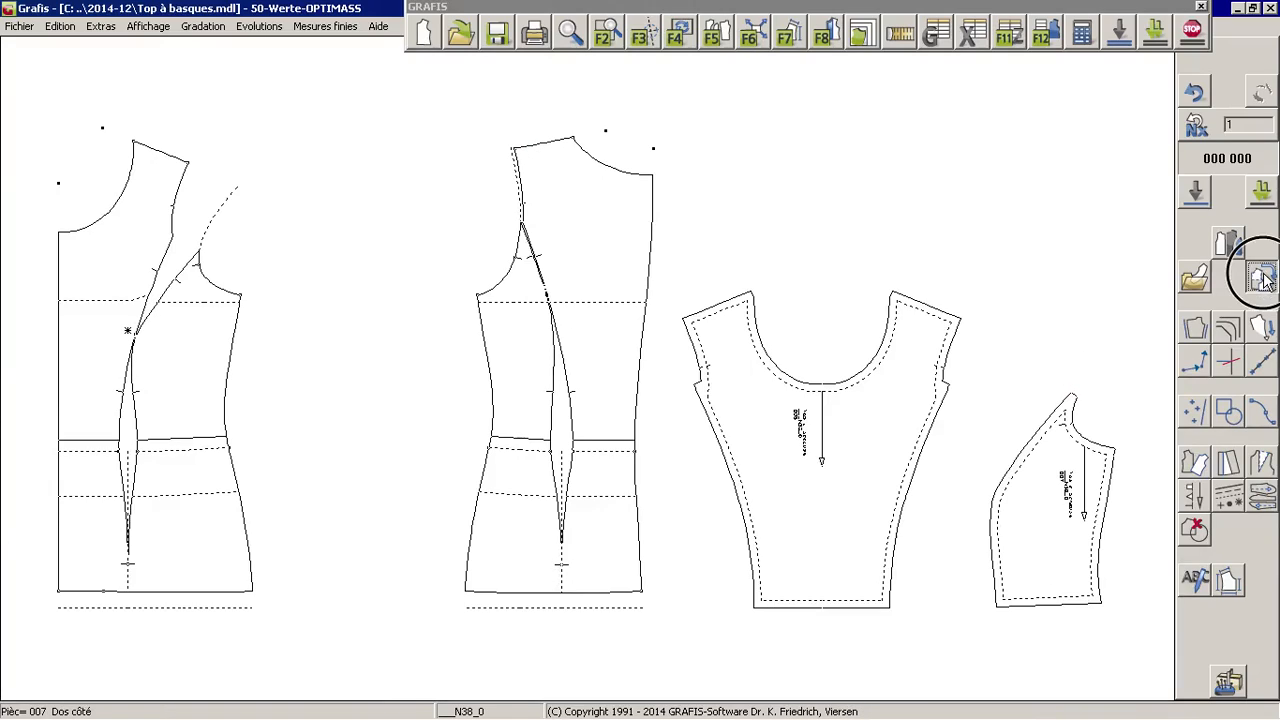
left_click(1231, 347)
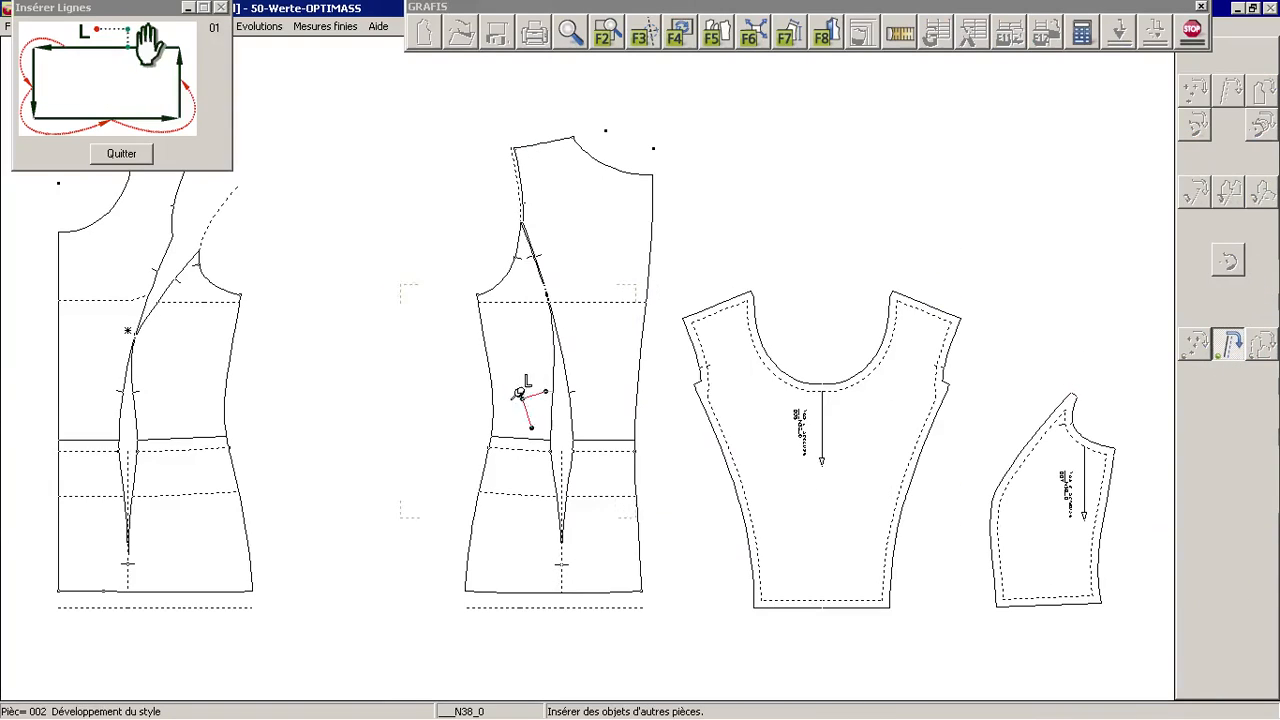
left_click(482, 343)
left_click(528, 437)
left_click(564, 402)
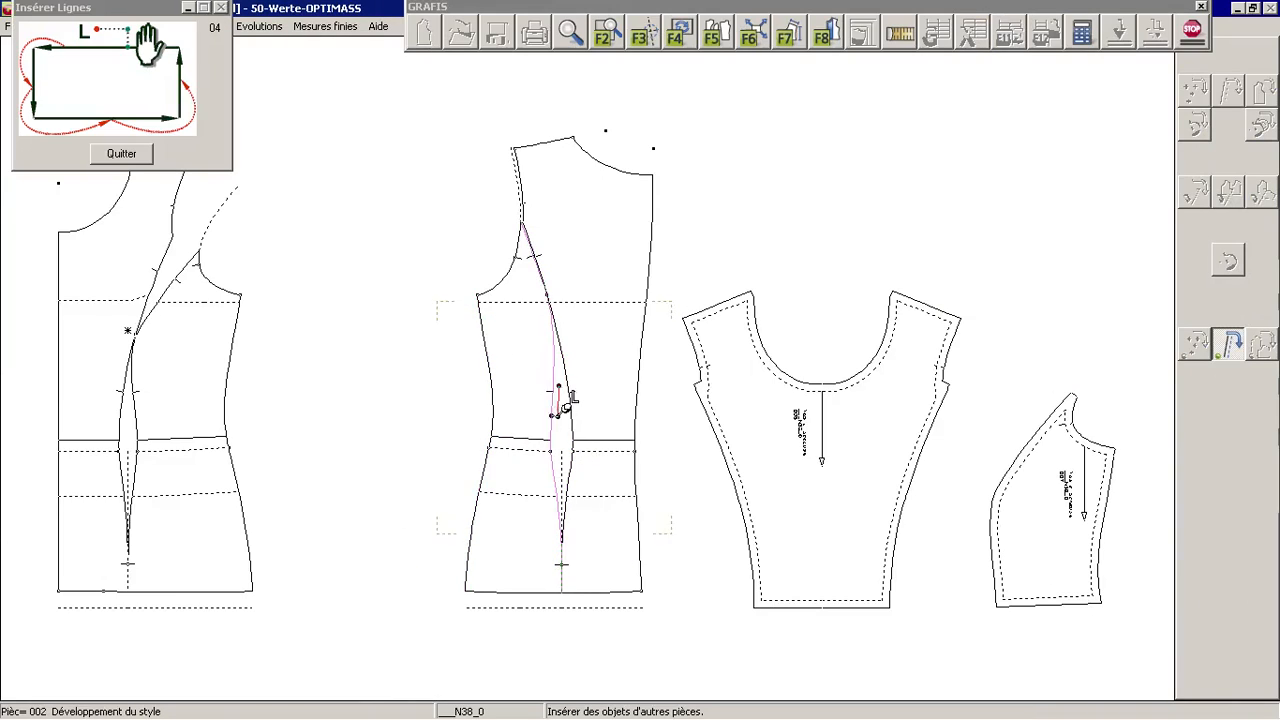
left_click(495, 235)
left_click(492, 262)
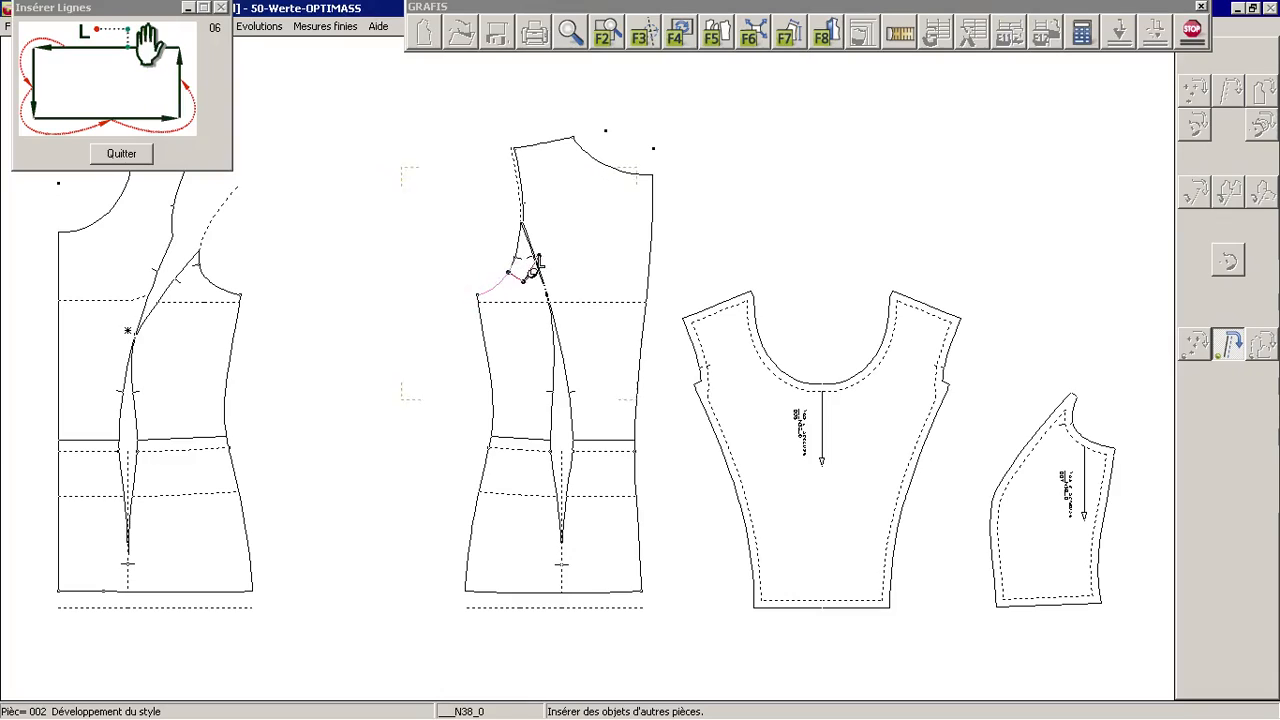
left_click(530, 252)
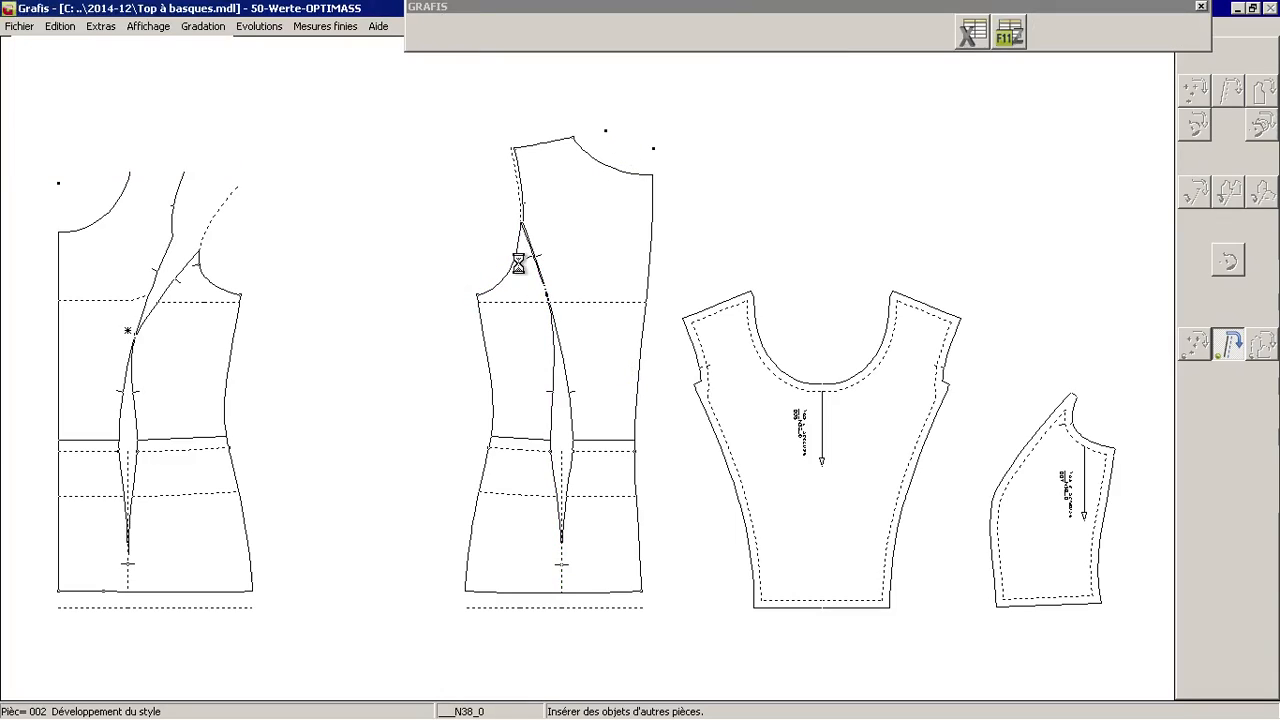
Remove the centre front and side front pieces from view and arrange Dos côté beside the style development.
left_click(710, 35)
right_click(742, 112)
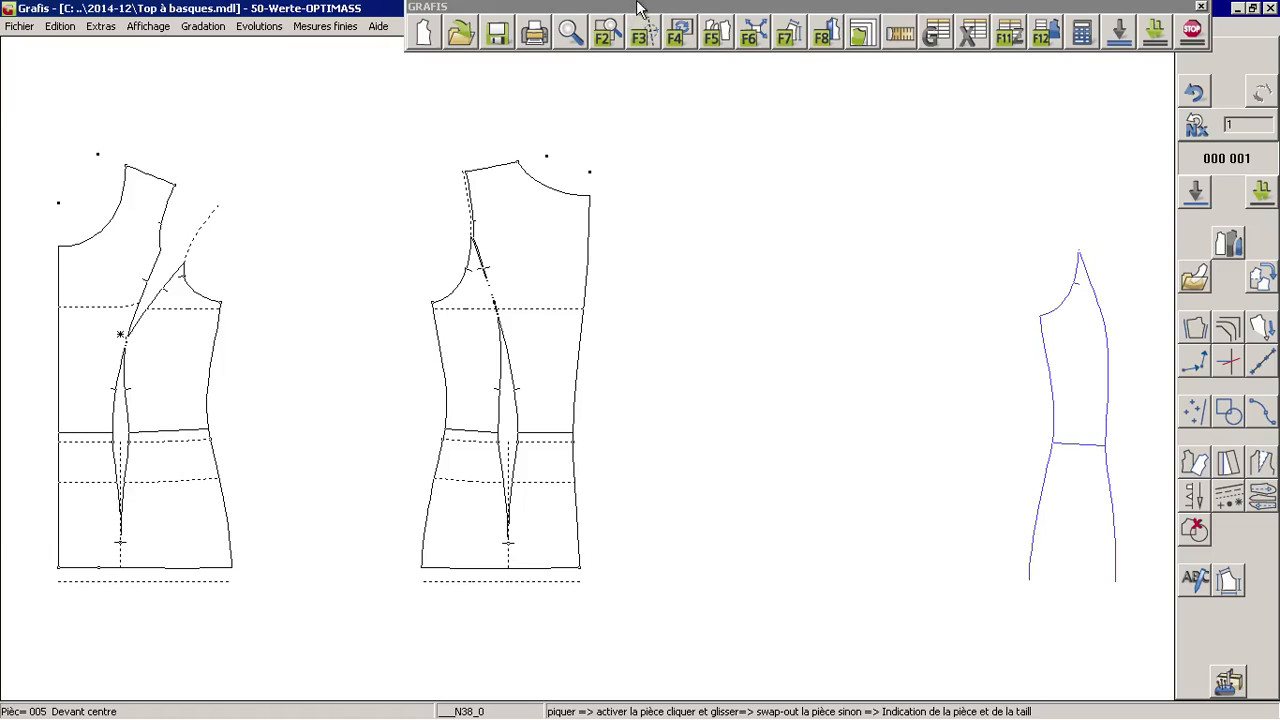
left_click(710, 38)
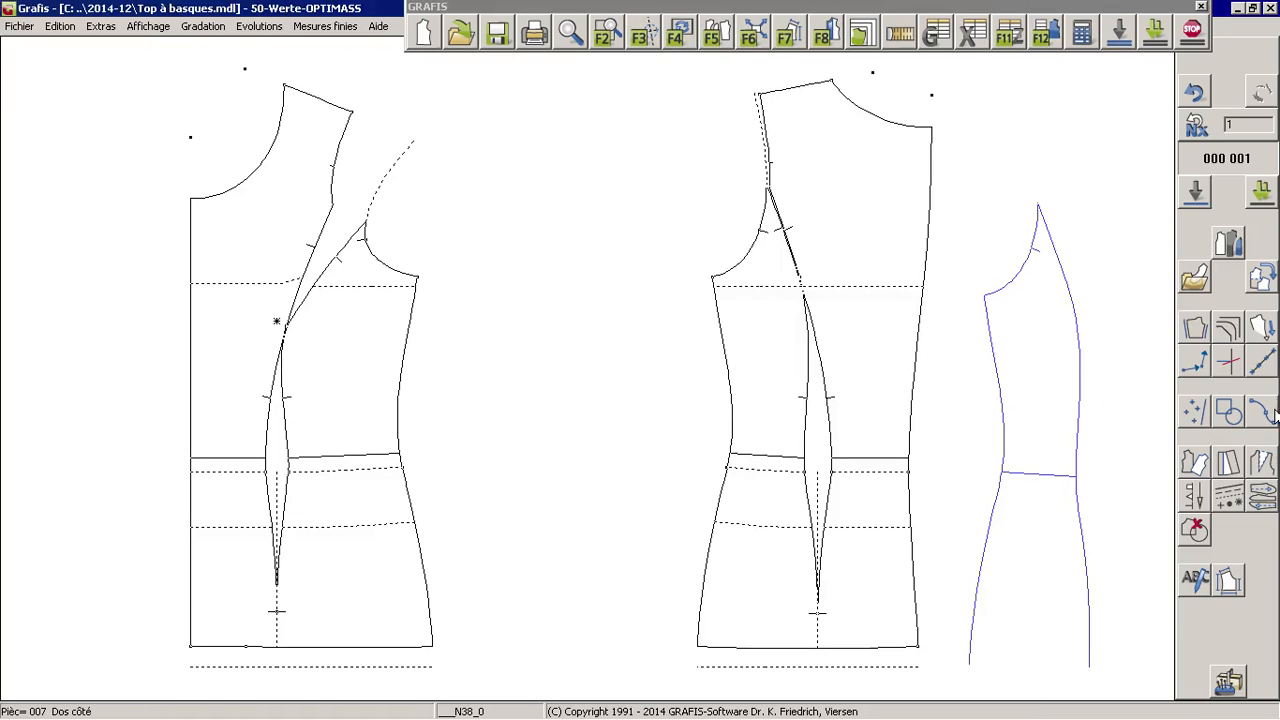
Trim the Dos côté side and princess seams at the waistline by forming corners with it.
left_click(1216, 327)
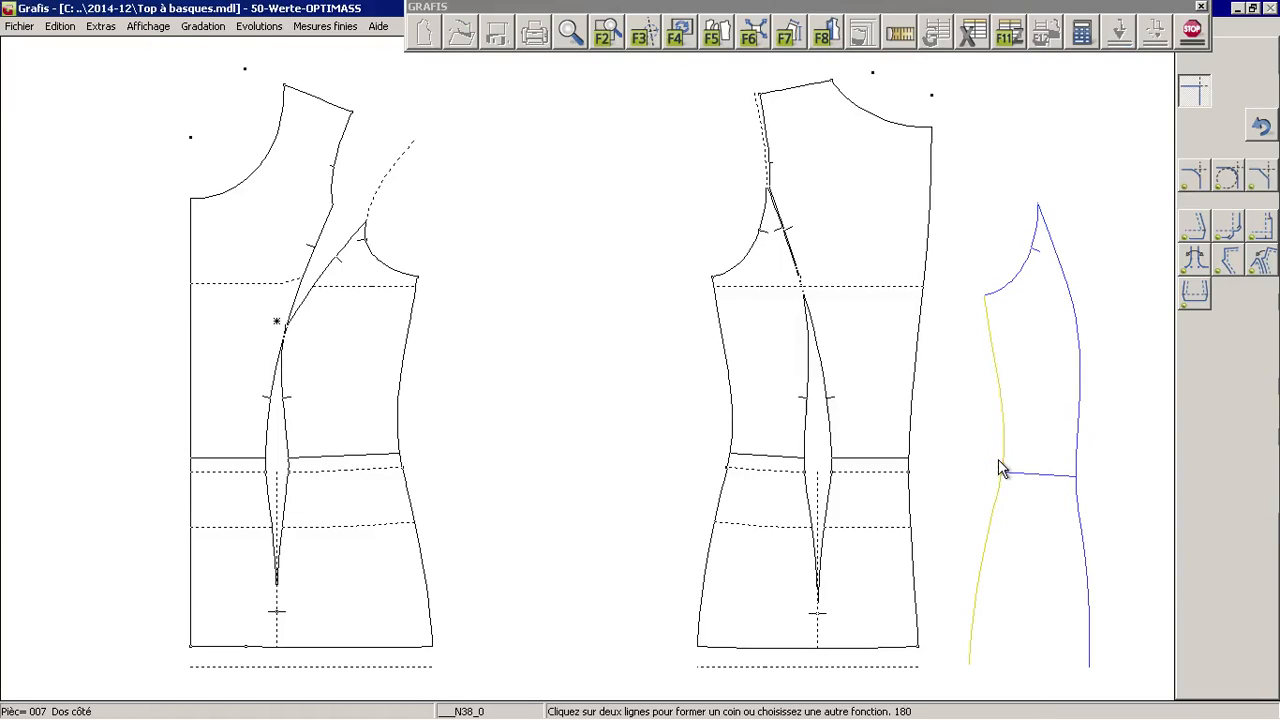
left_click(1040, 494)
left_click(1078, 462)
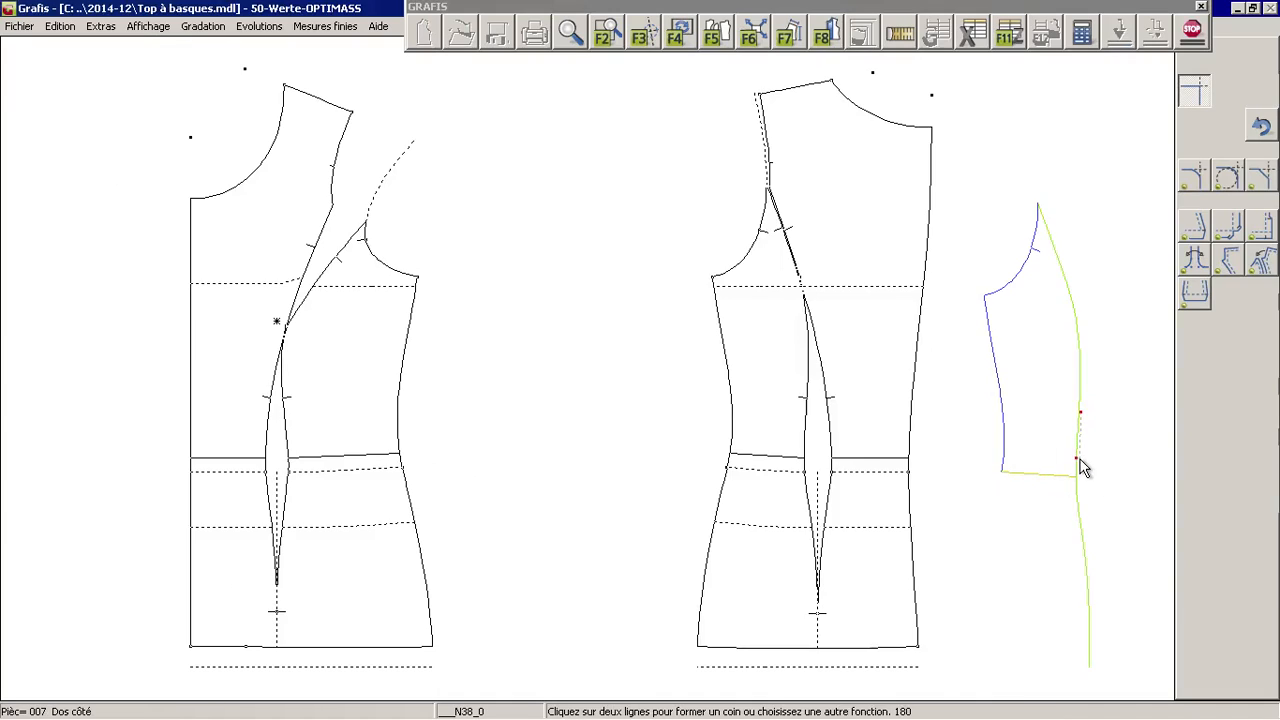
right_click(1116, 418)
Join the armhole segments of Dos côté into one continuous line.
left_click(1200, 367)
left_click(1030, 238)
left_click(1005, 270)
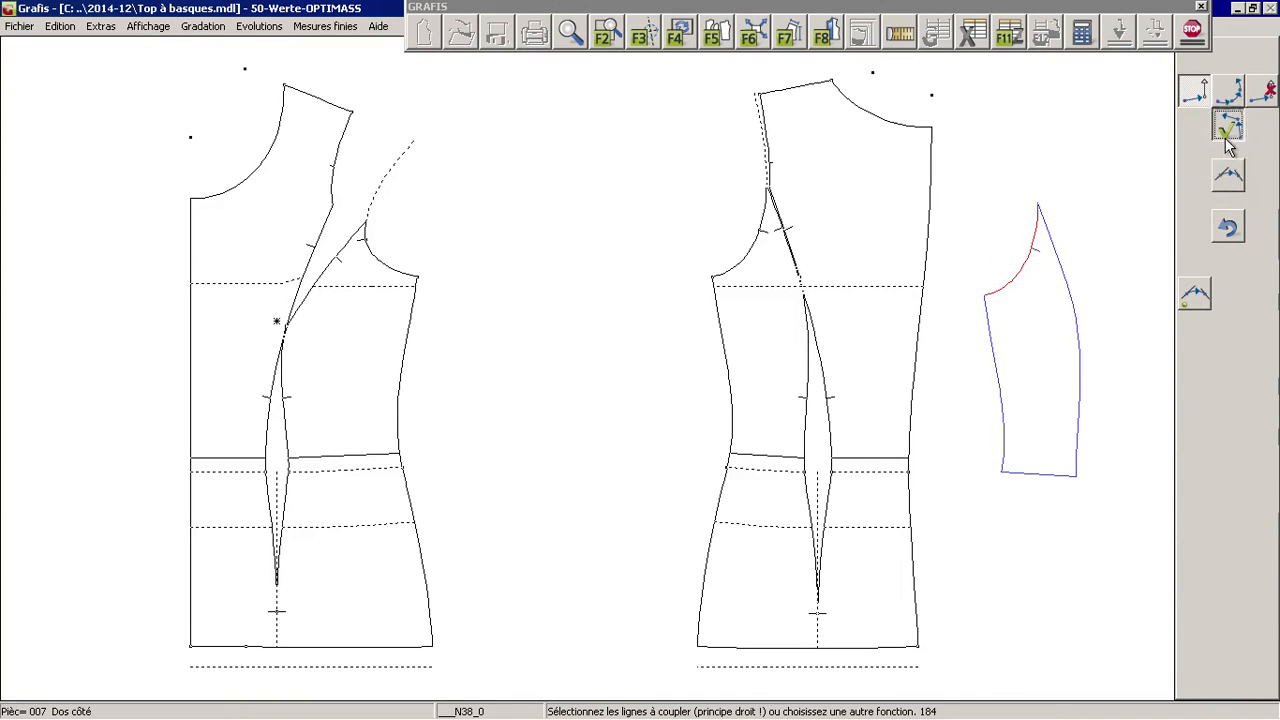
left_click(1052, 288)
right_click(1152, 252)
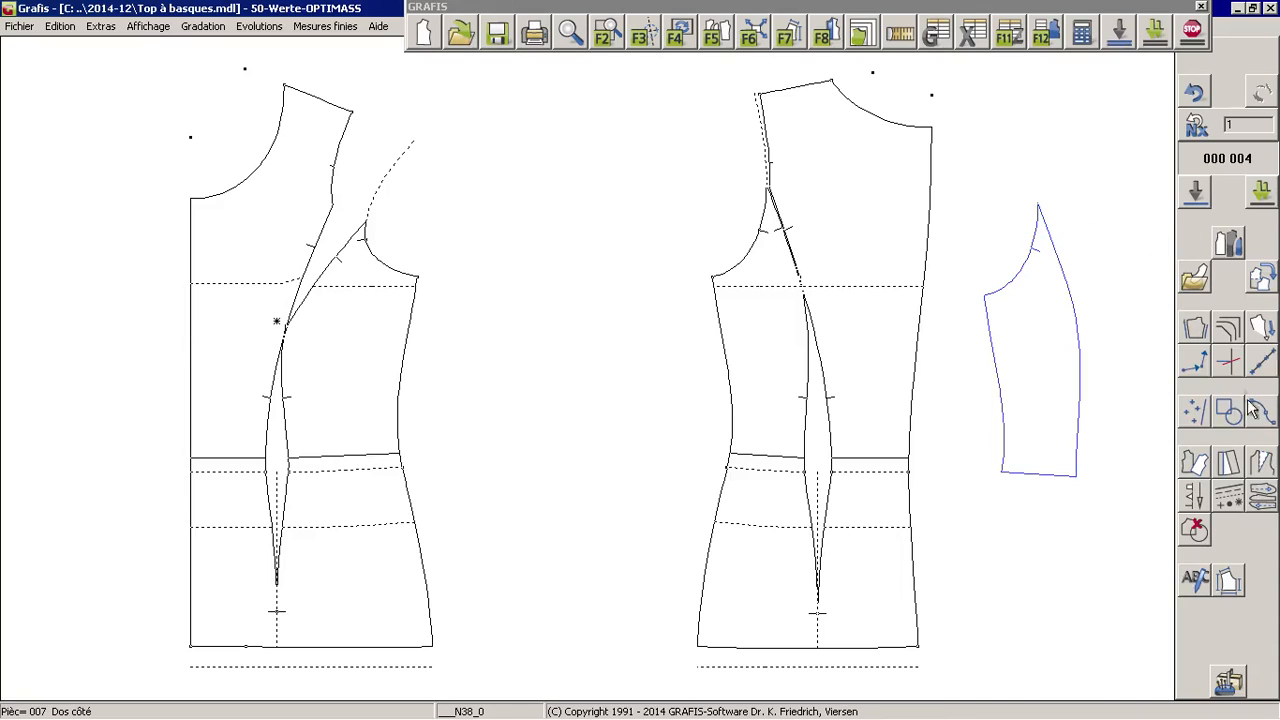
Add parallel seam allowance lines around the Dos côté outline, with a width of 10 along the armhole.
left_click(1197, 366)
left_click(1195, 527)
left_click(1012, 265)
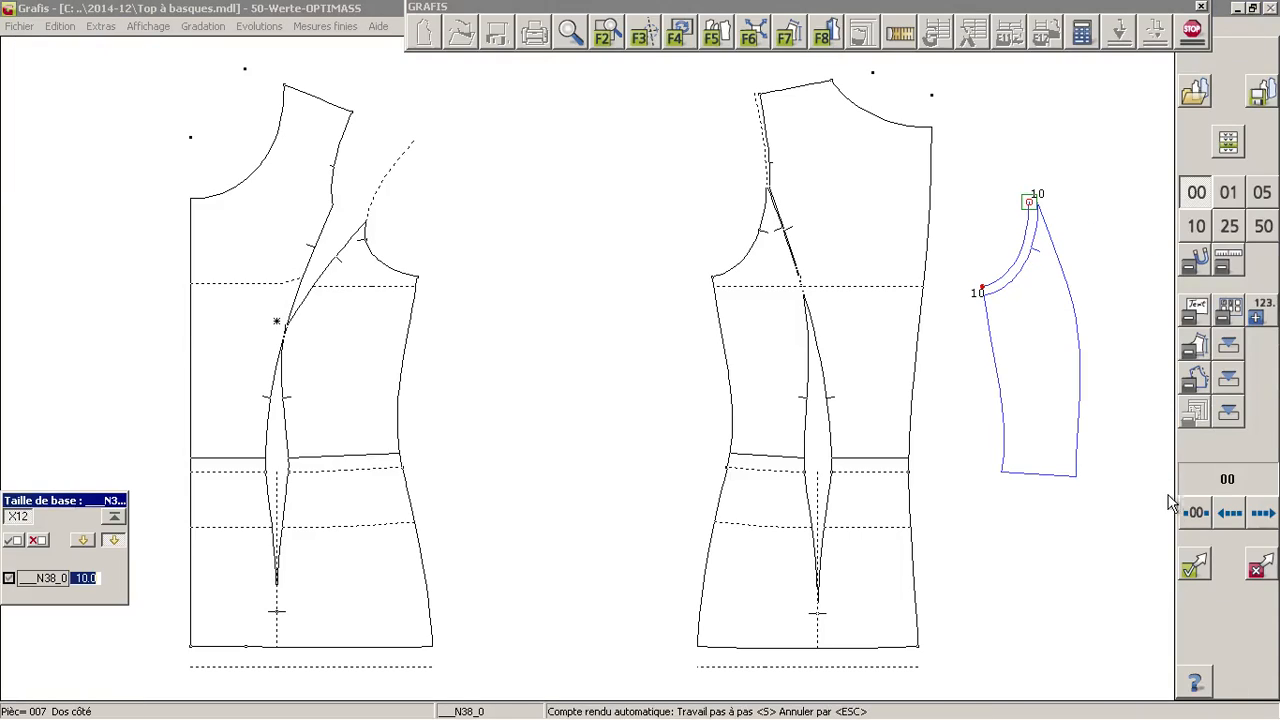
left_click(1190, 563)
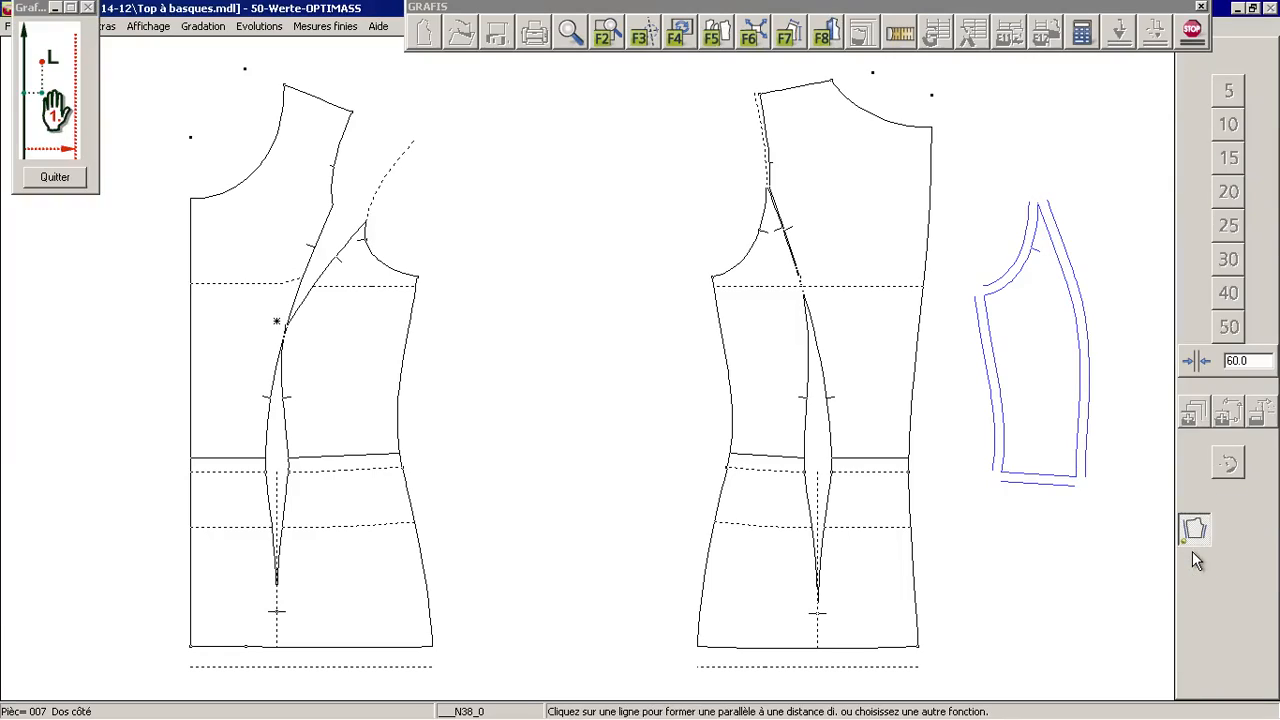
left_click(1193, 535)
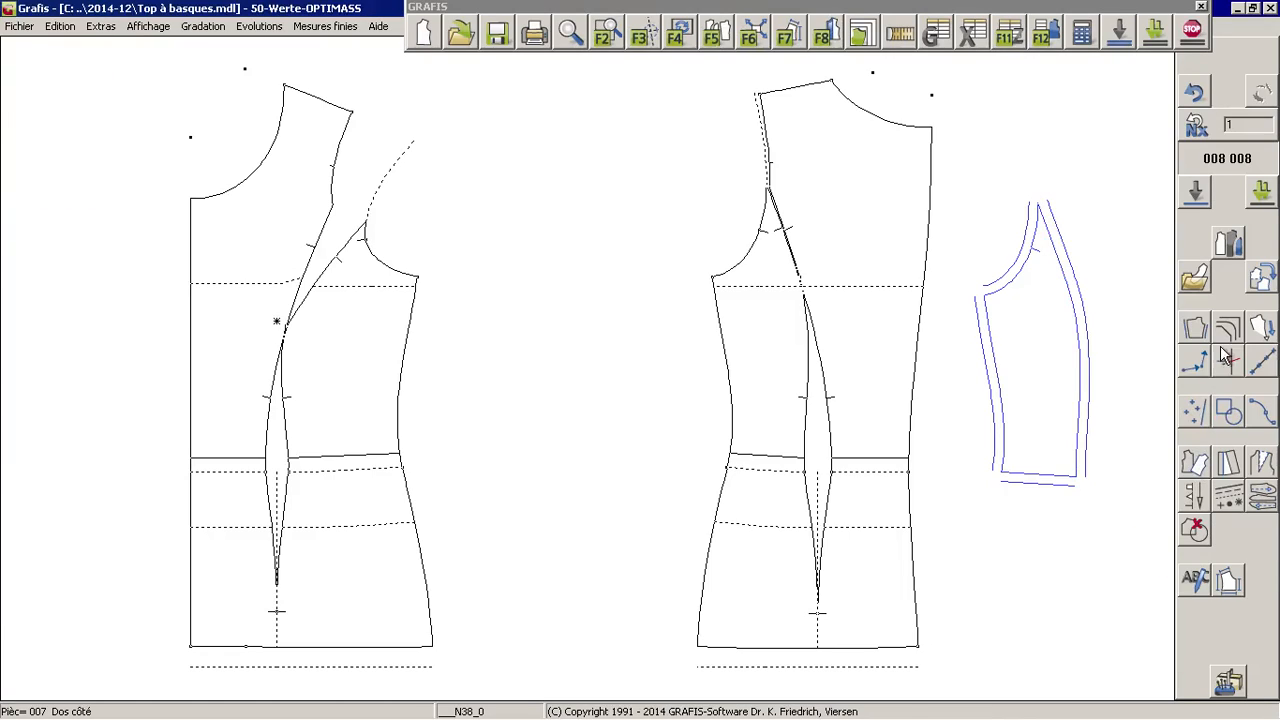
Form the two lower seam allowance corners where the waist allowance meets the side and princess seam allowances.
left_click(976, 449)
left_click(1037, 510)
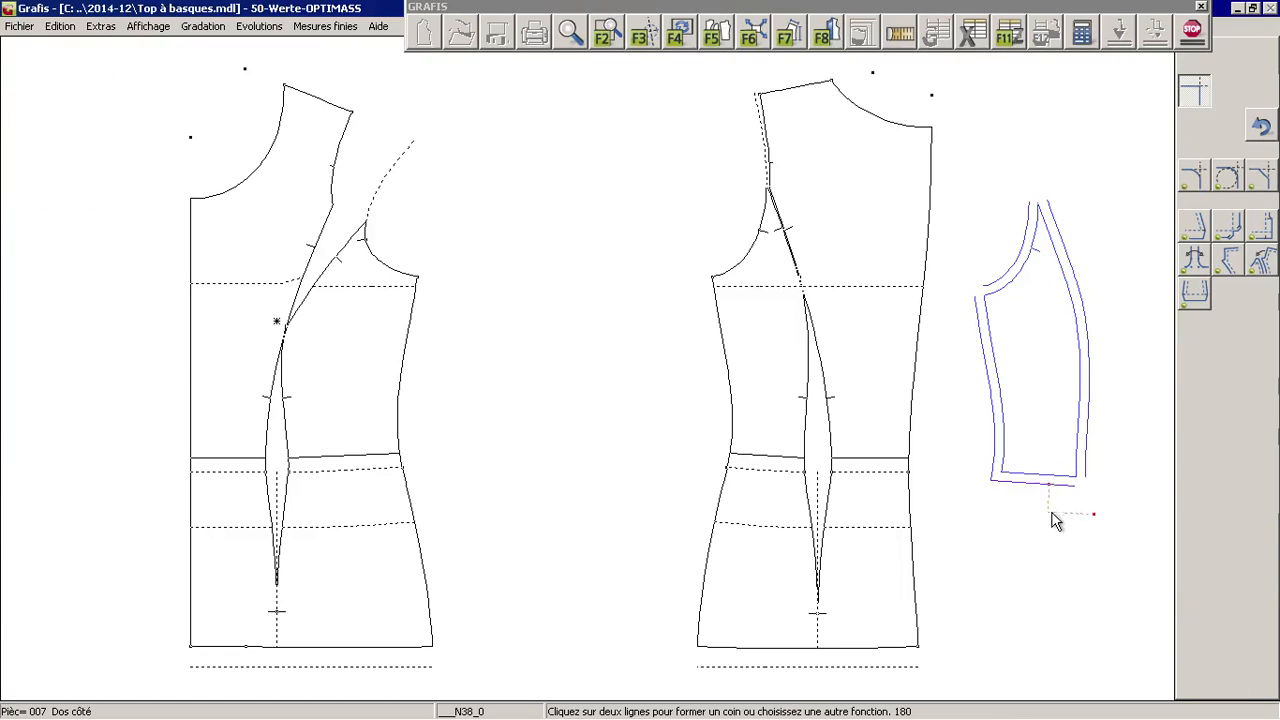
left_click(1097, 454)
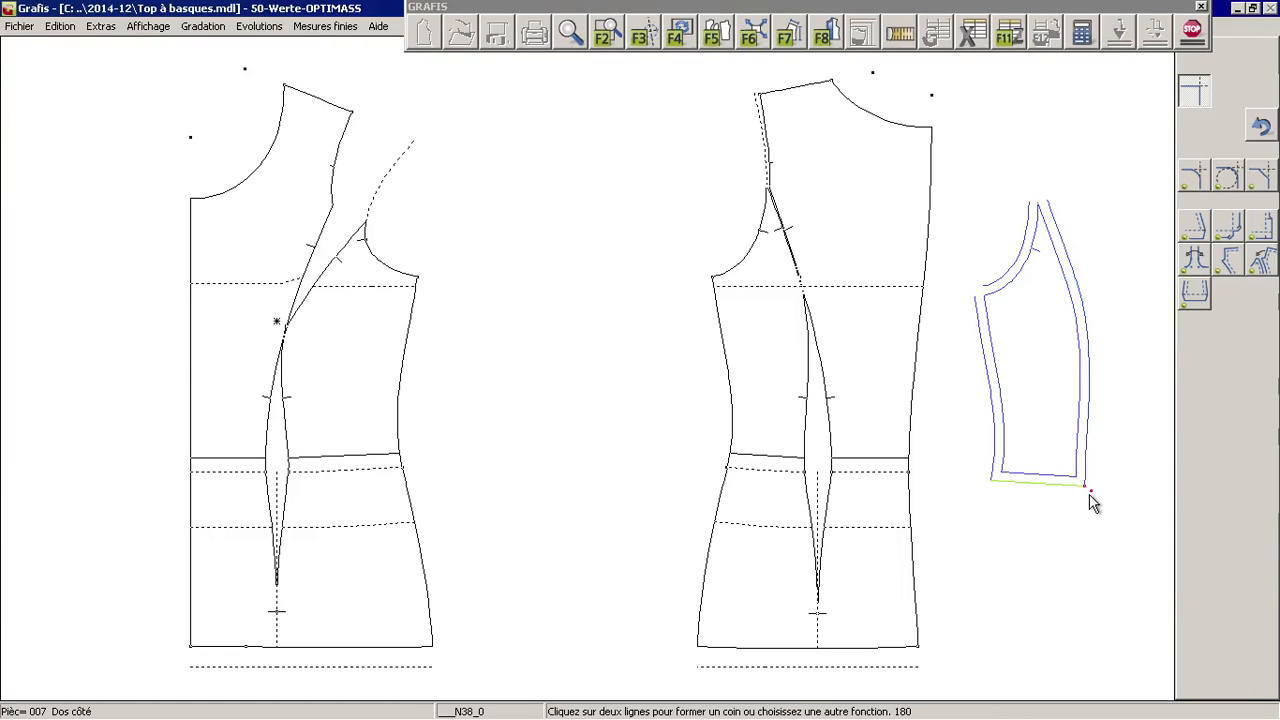
Build the shaped seam allowance corner at the underarm point between the side seam and the armhole.
left_click(1218, 260)
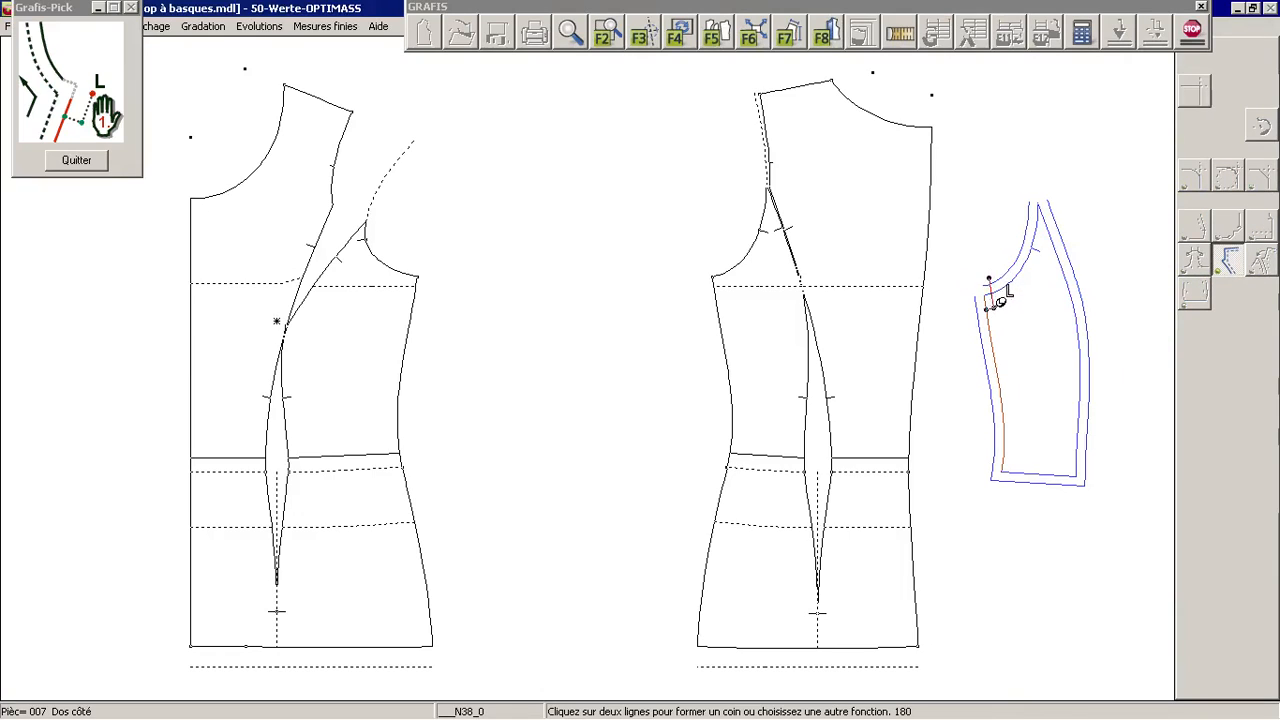
left_click(1004, 256)
left_click(1011, 267)
left_click(1010, 278)
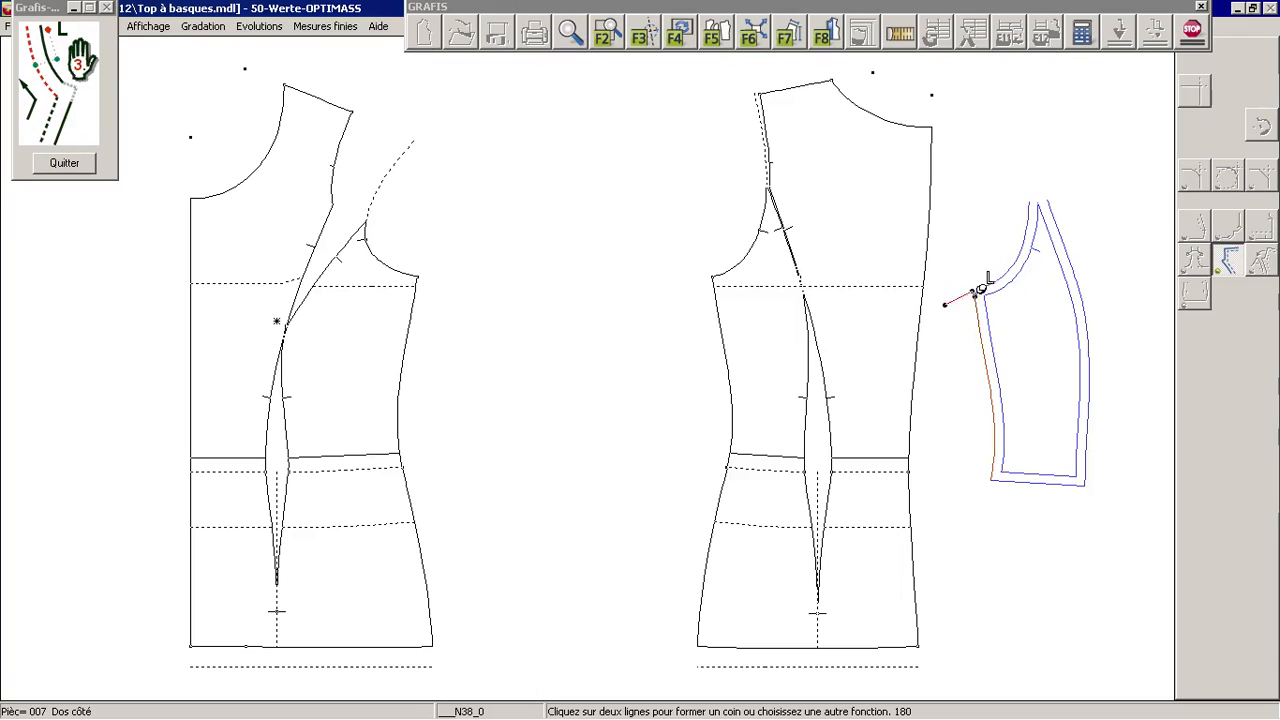
left_click(996, 317)
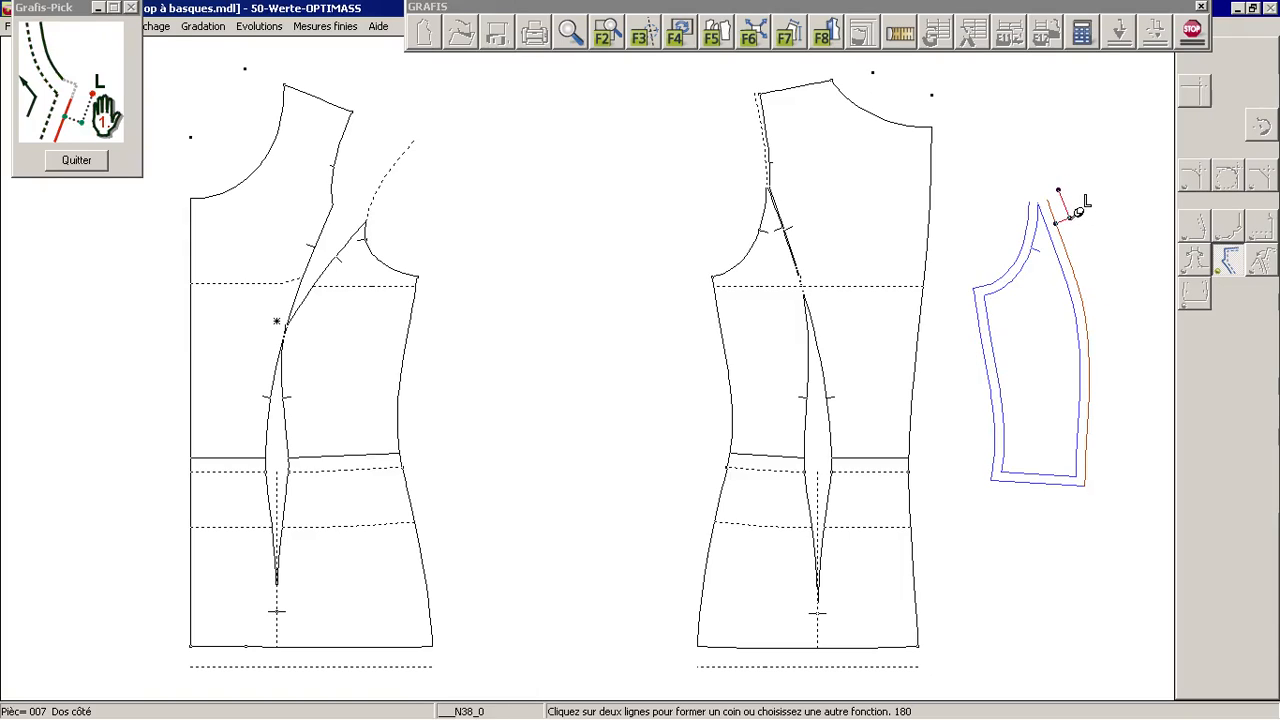
Build the seam allowance corner between the princess seam and armhole, matched to the adjoining centre back princess line and armhole.
left_click(1248, 262)
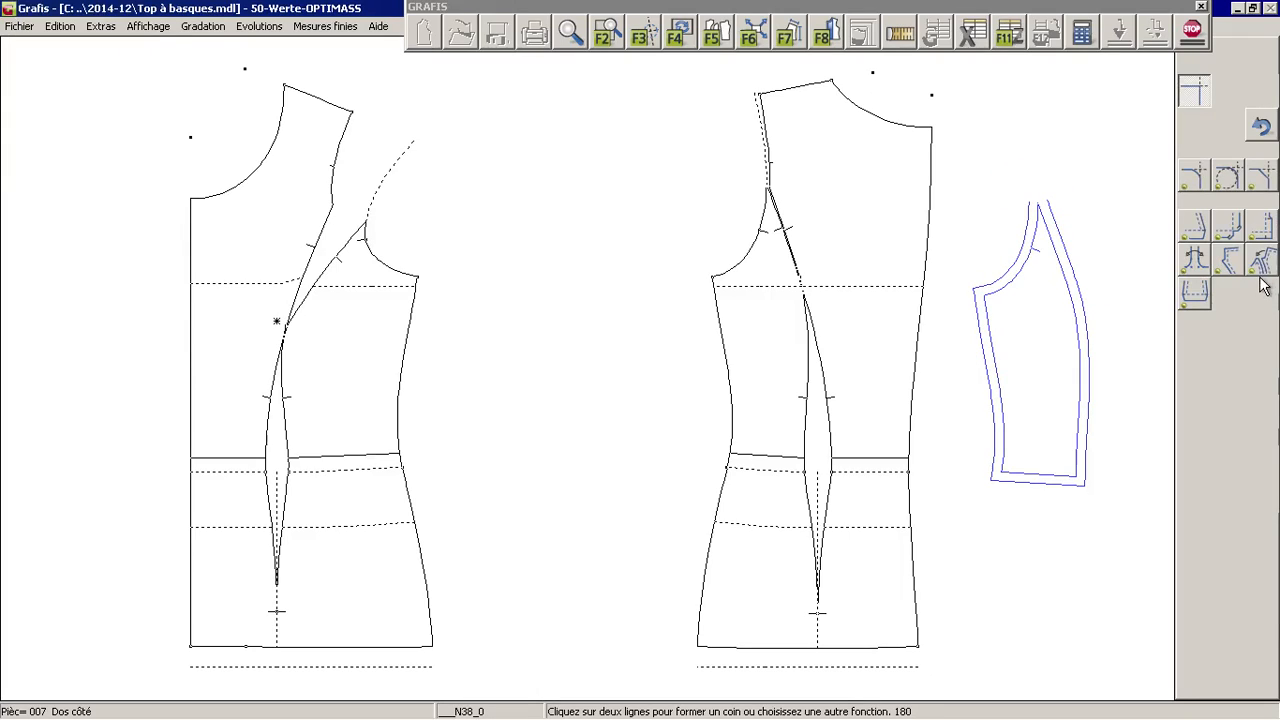
left_click(1261, 264)
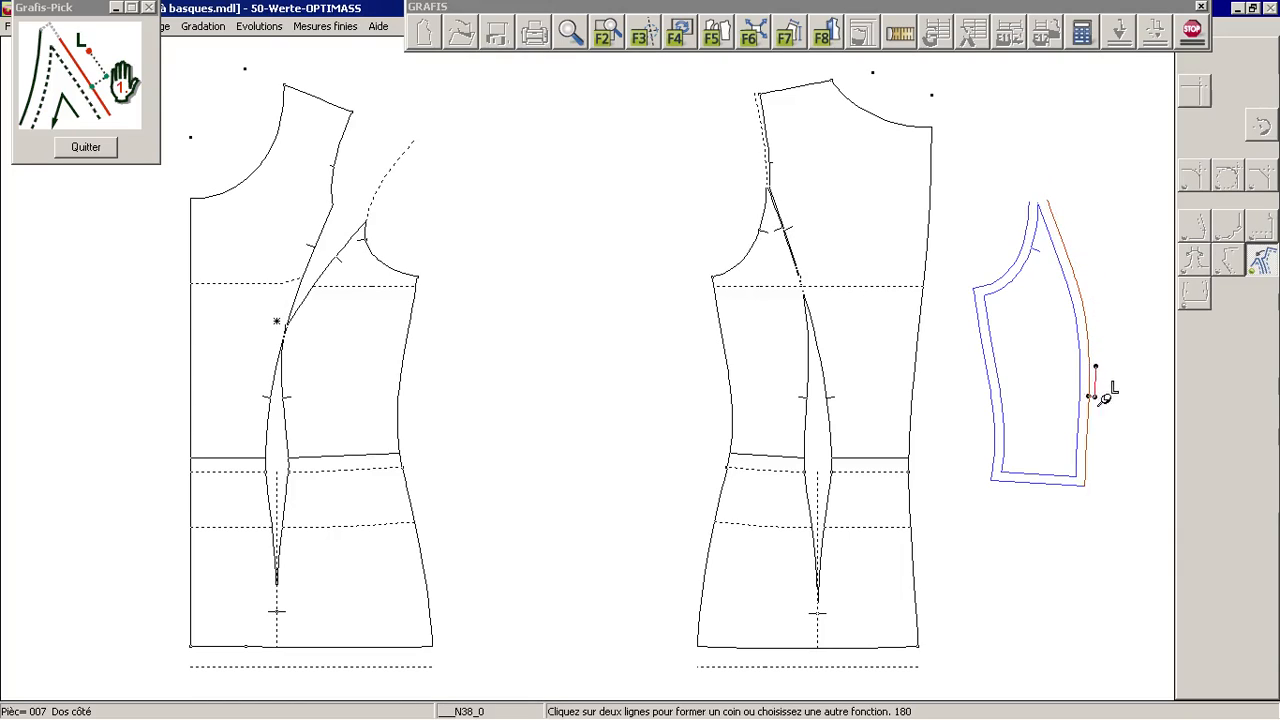
left_click(1075, 215)
left_click(1045, 222)
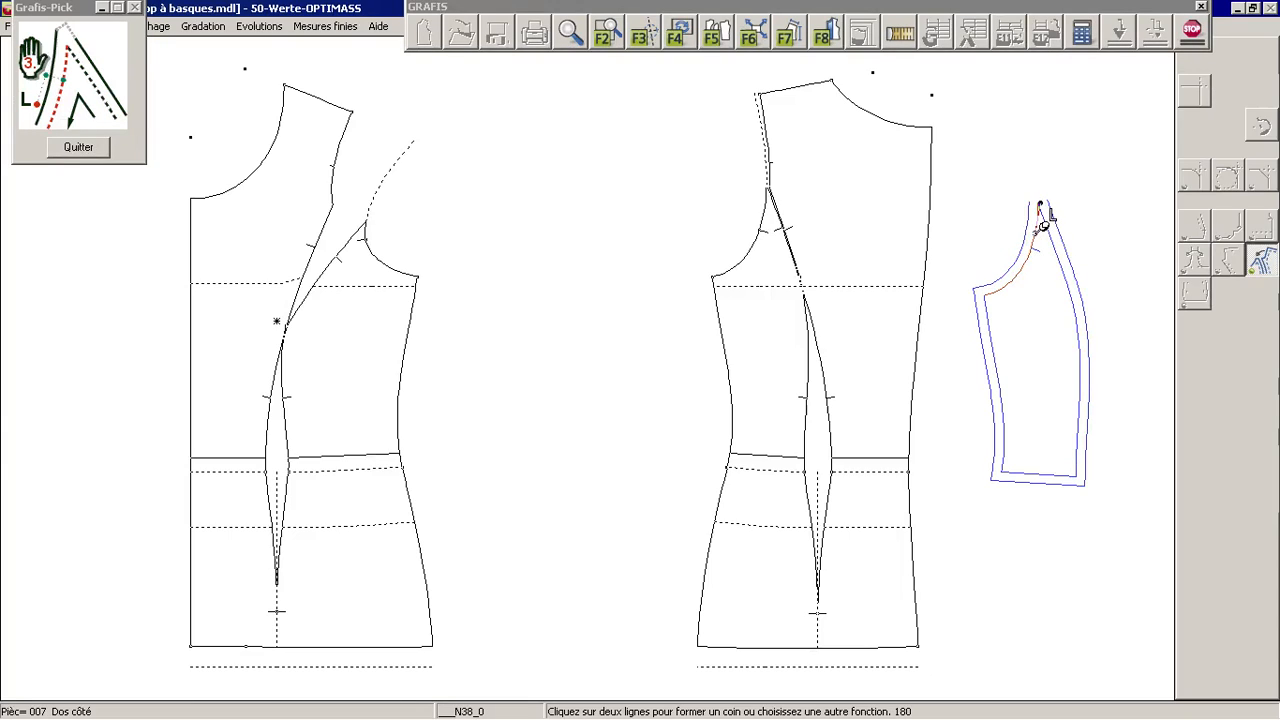
left_click(1041, 226)
left_click(1024, 229)
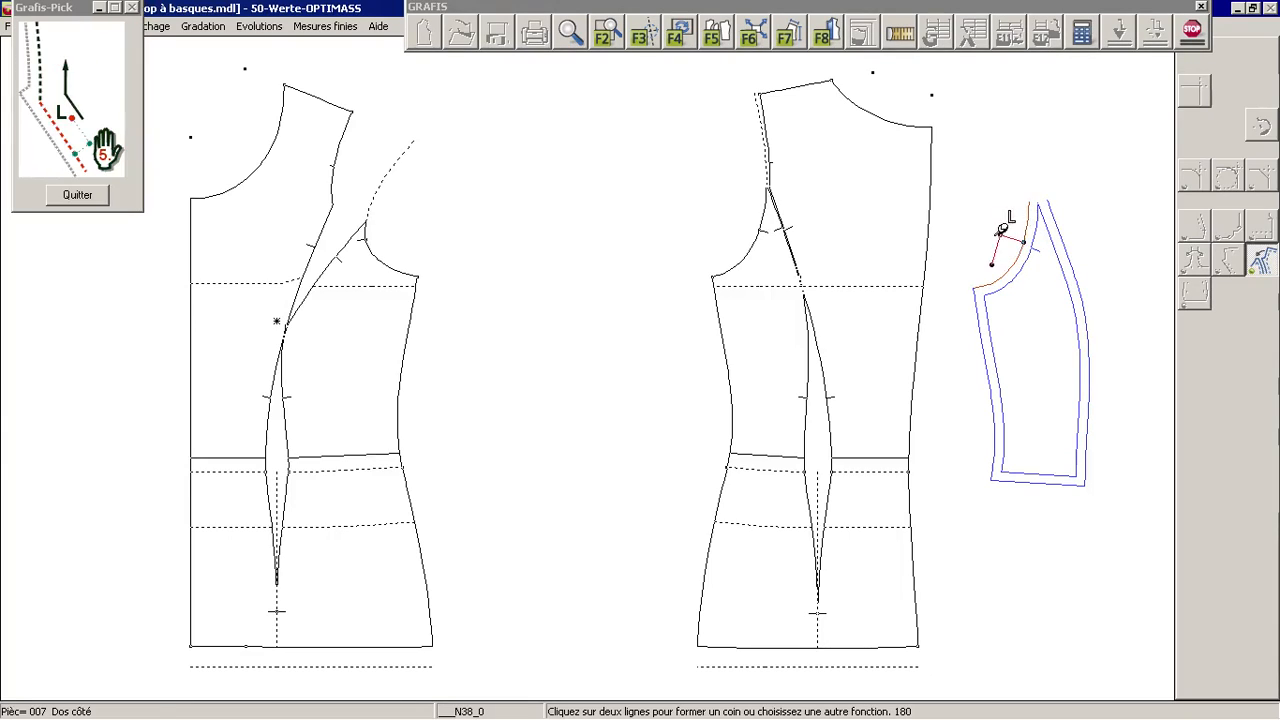
left_click(796, 200)
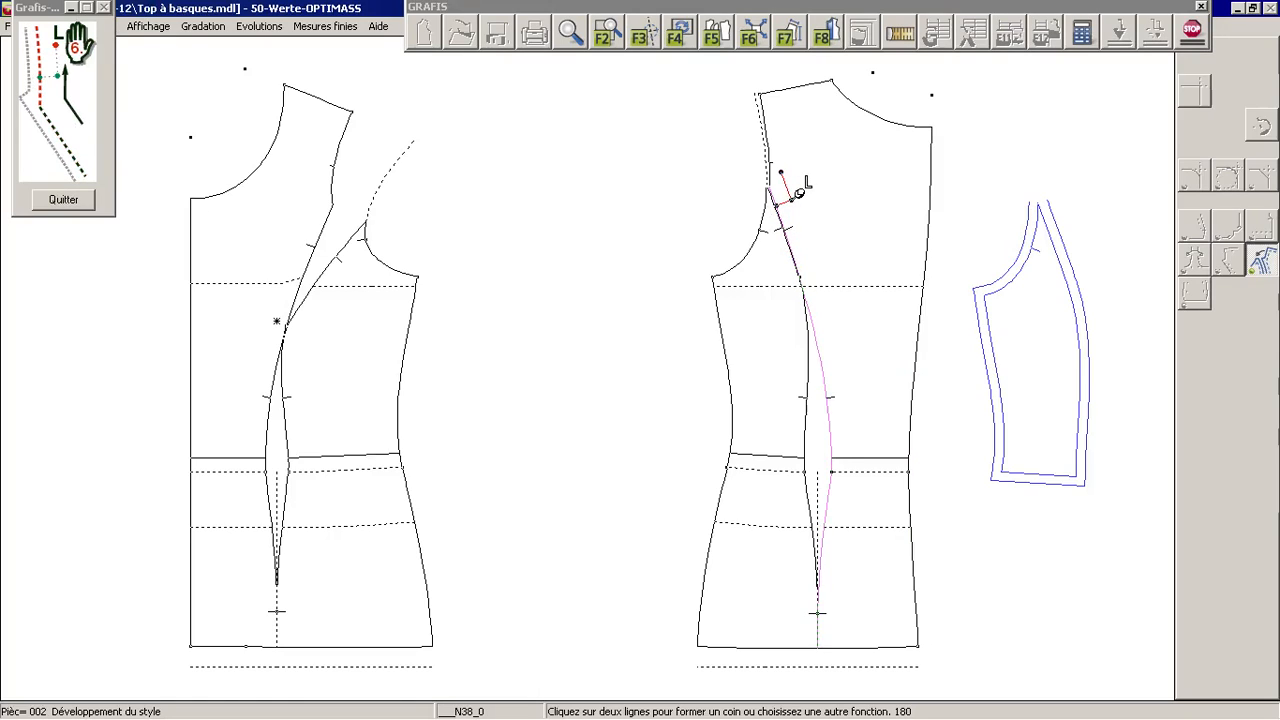
left_click(792, 146)
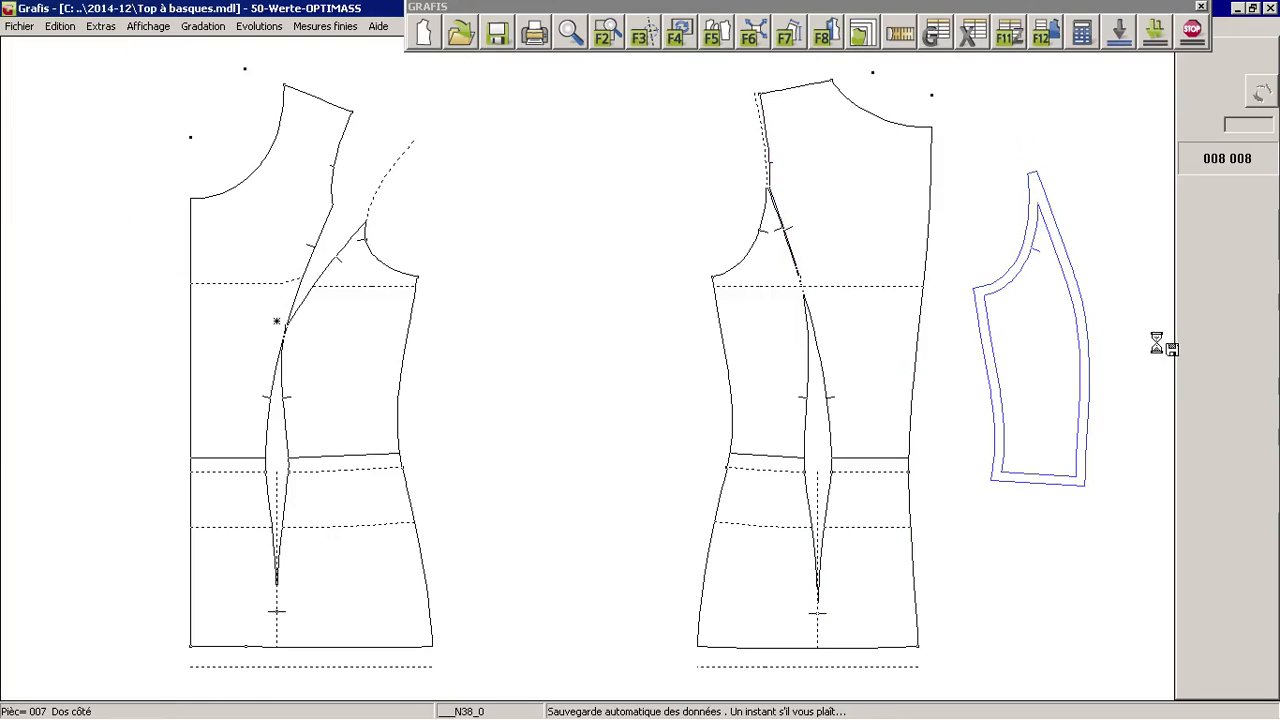
Place a notch on the armhole's outer seam allowance line, level with the existing armhole notch.
left_click(1196, 496)
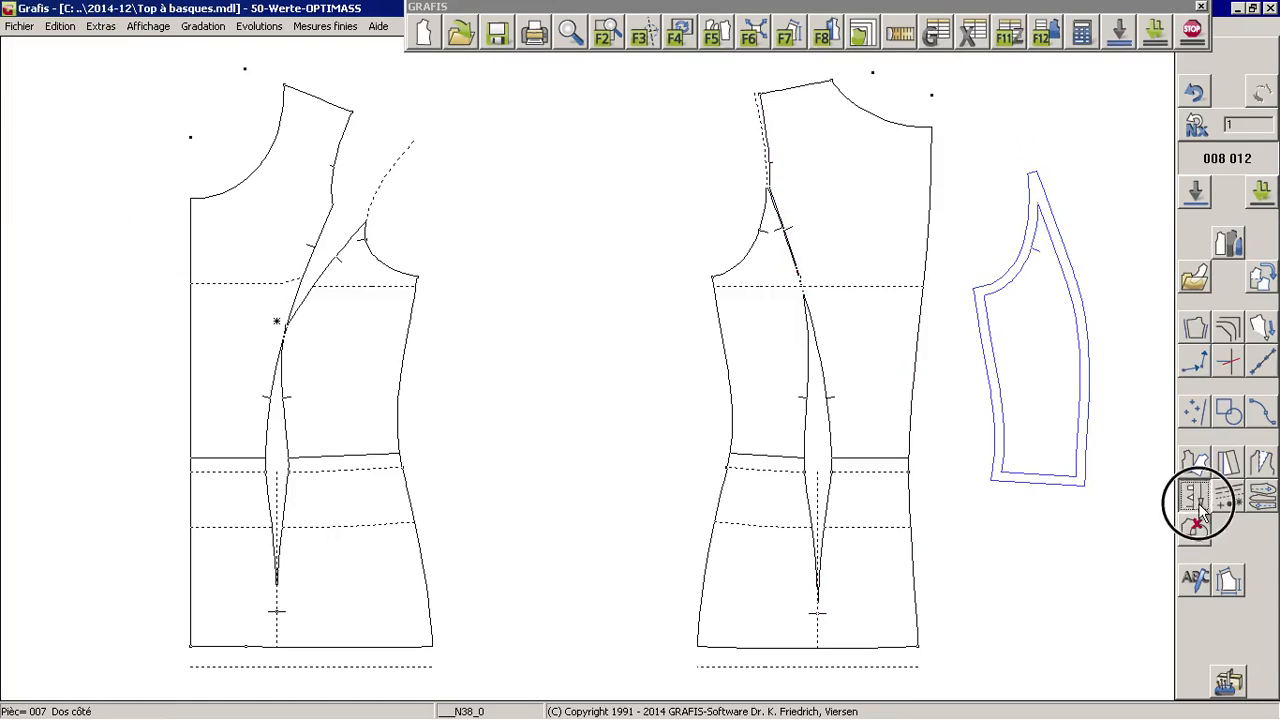
left_click(1037, 255)
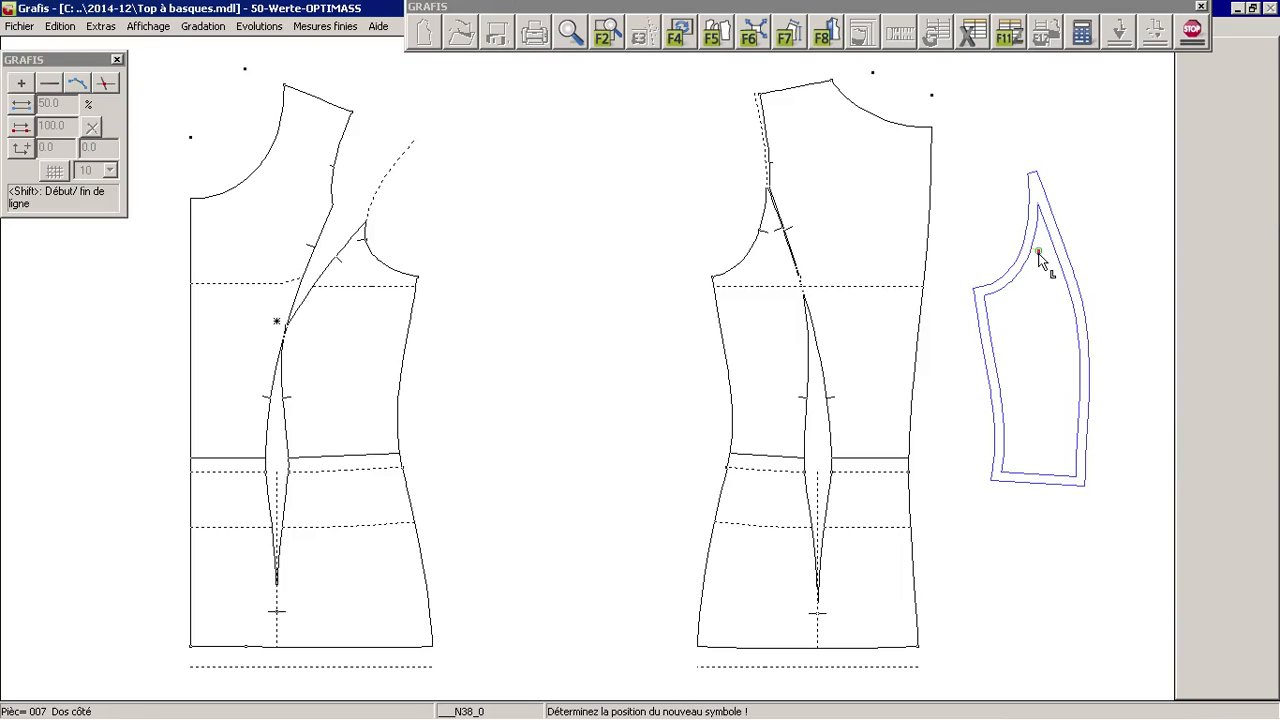
left_click(1023, 250)
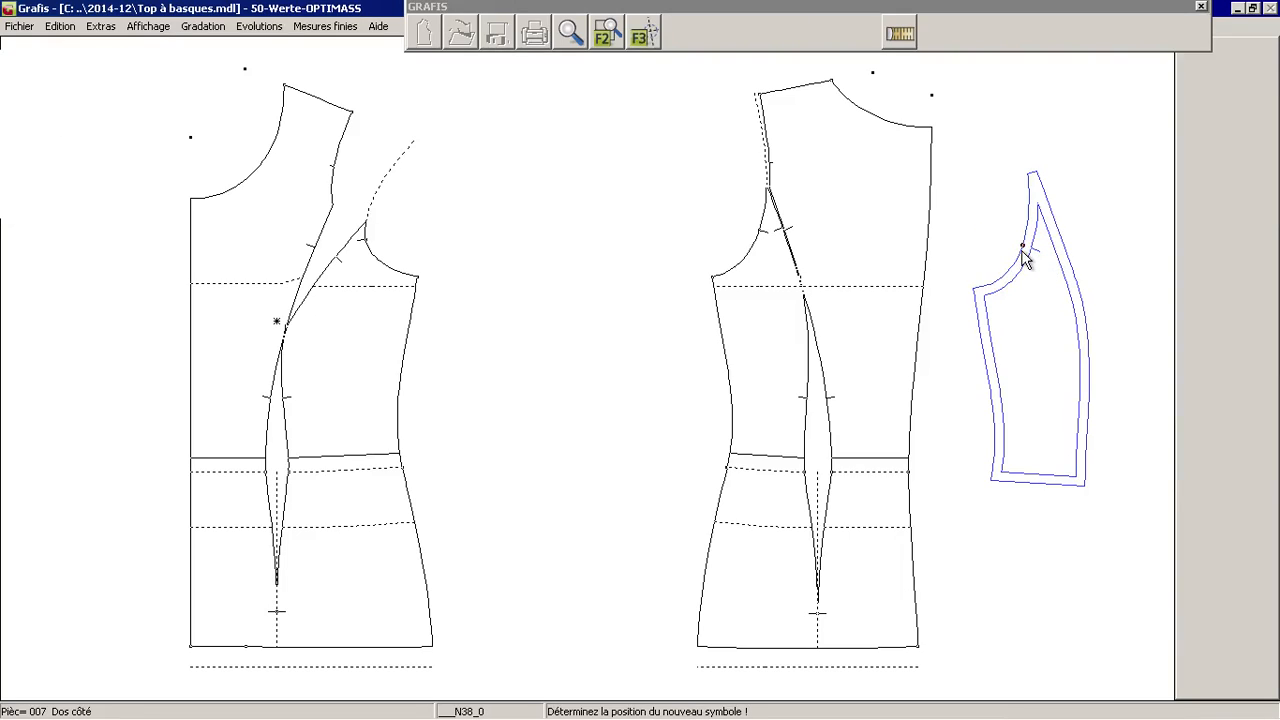
left_click(1021, 253)
left_click(60, 111)
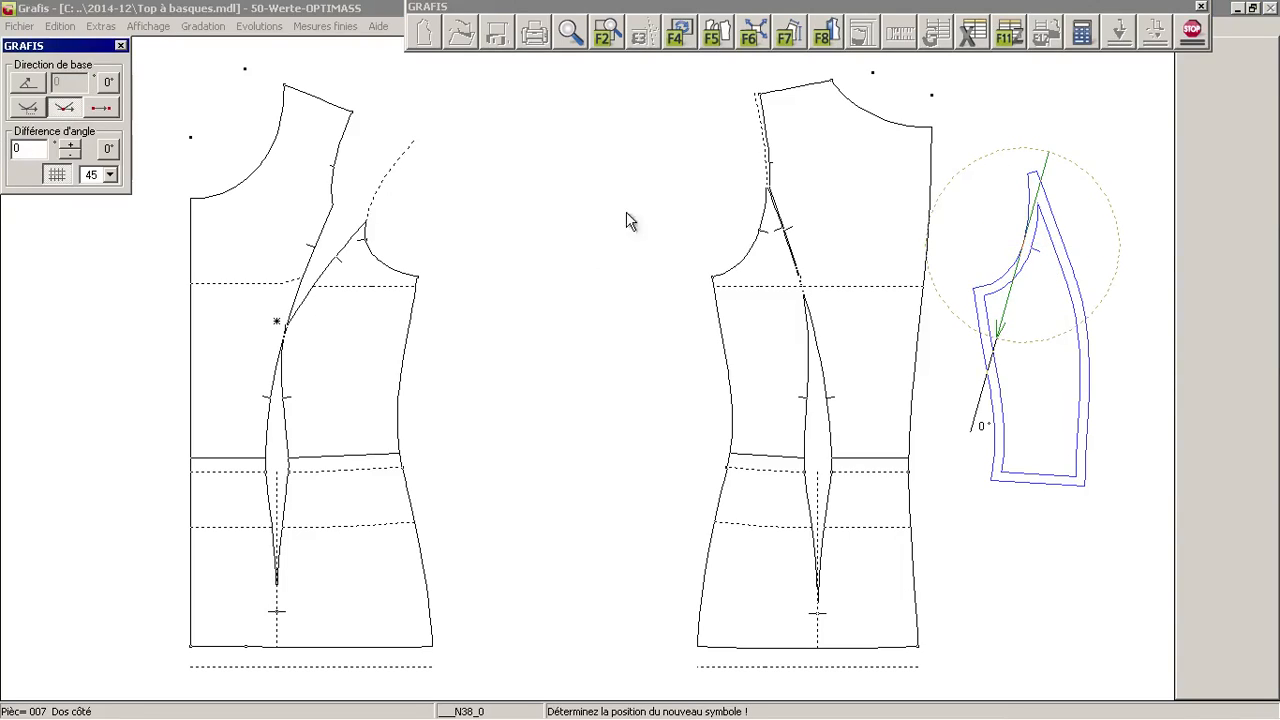
left_click(1077, 250)
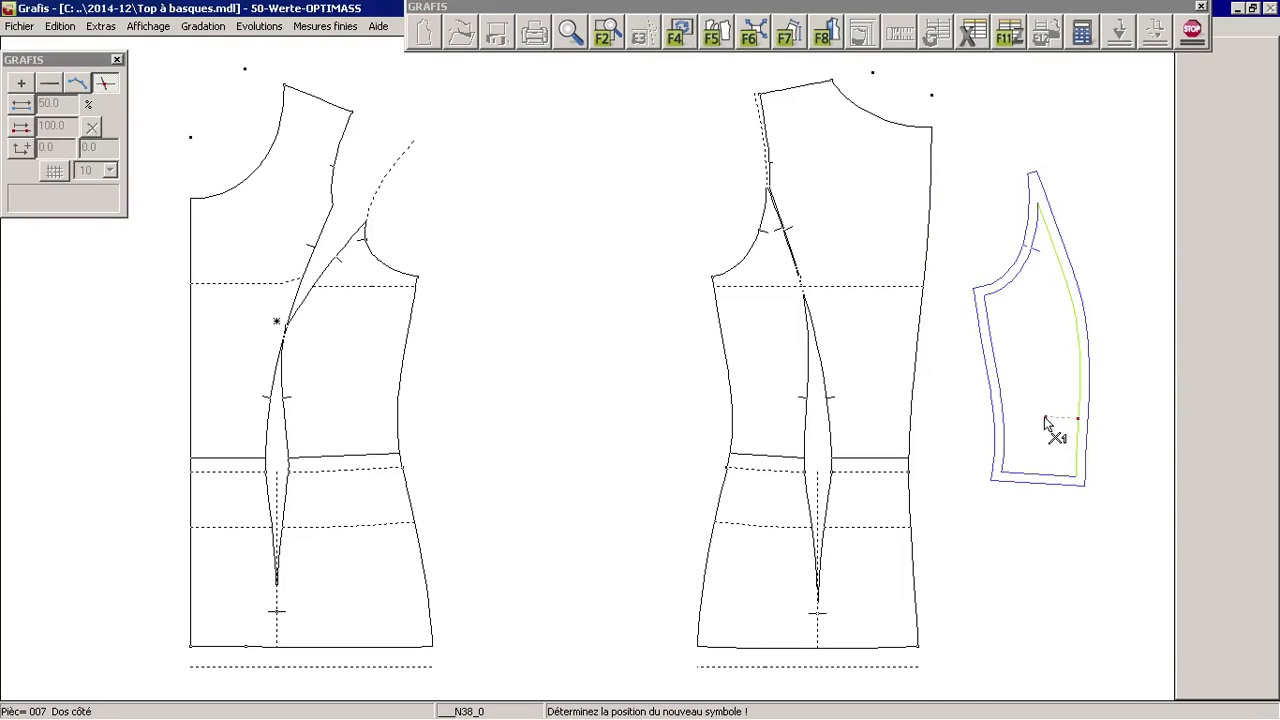
right_click(1032, 374)
right_click(1143, 542)
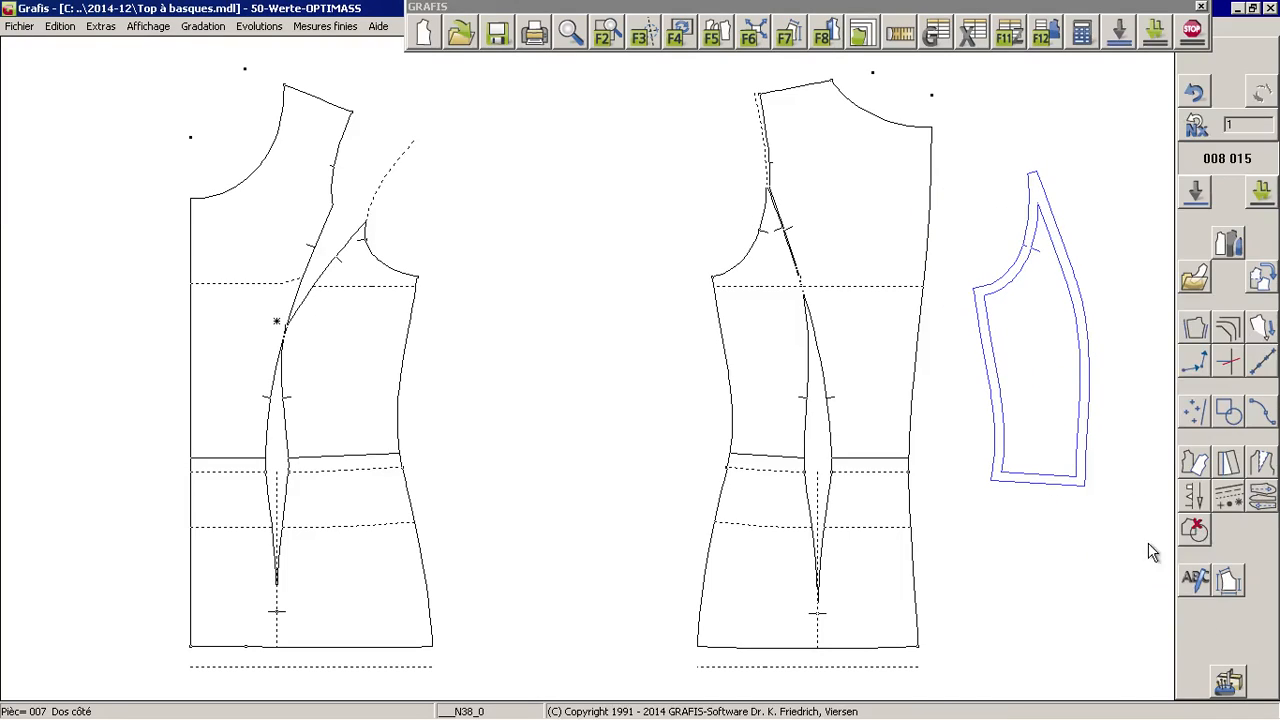
Change the inner seam outline of Dos côté to a dashed line type.
left_click(1229, 497)
left_click(1071, 314)
right_click(1163, 328)
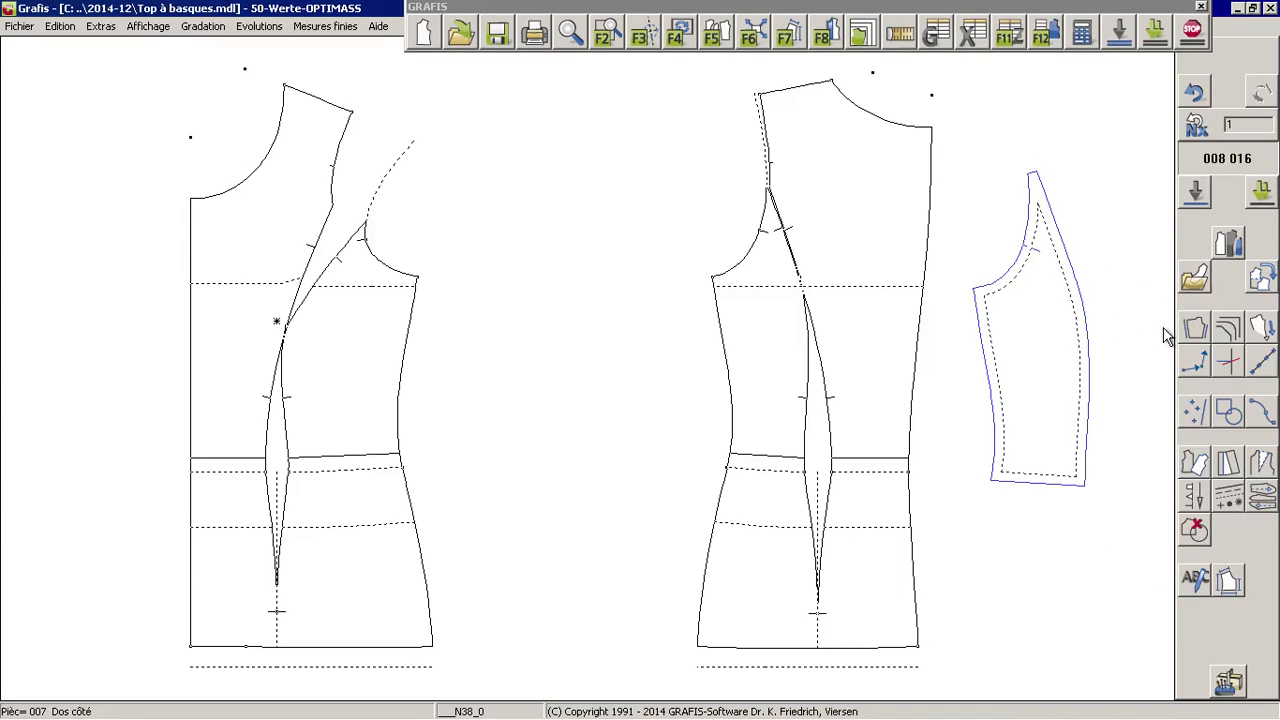
Place a straight grain line arrow at -90° inside the Dos côté piece, below the armhole.
left_click(1205, 455)
left_click(1198, 608)
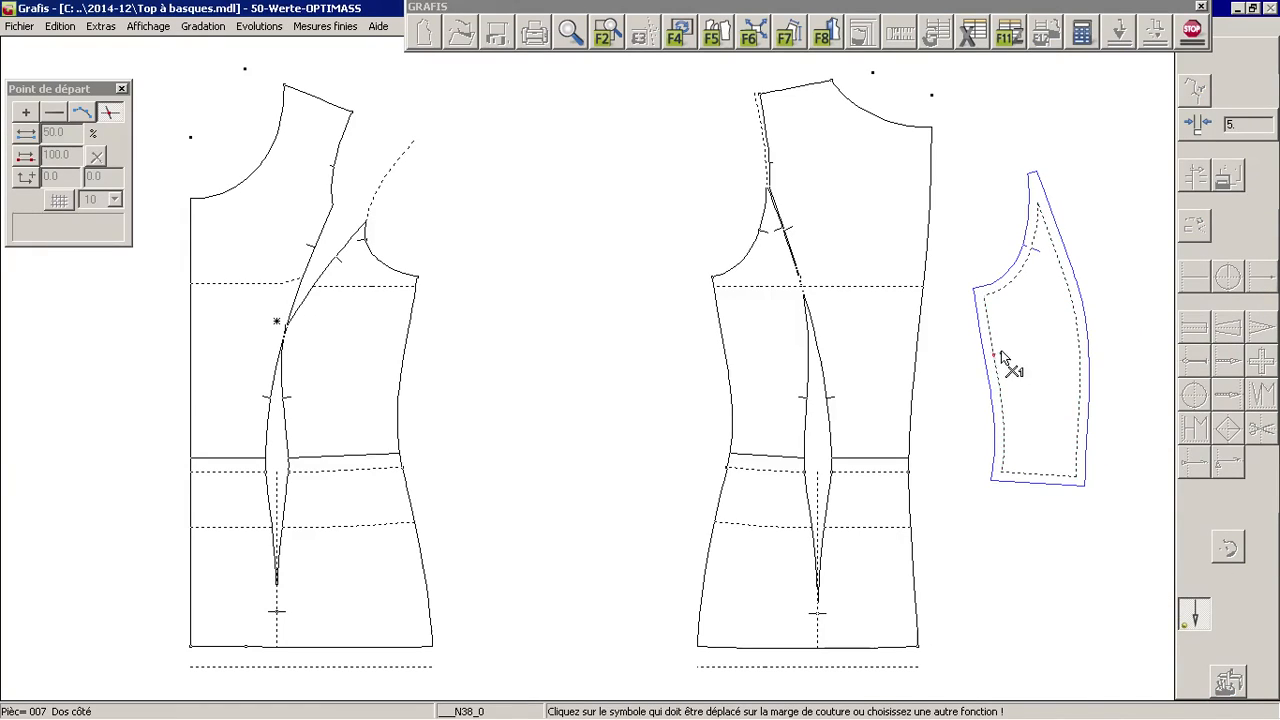
left_click(1012, 296)
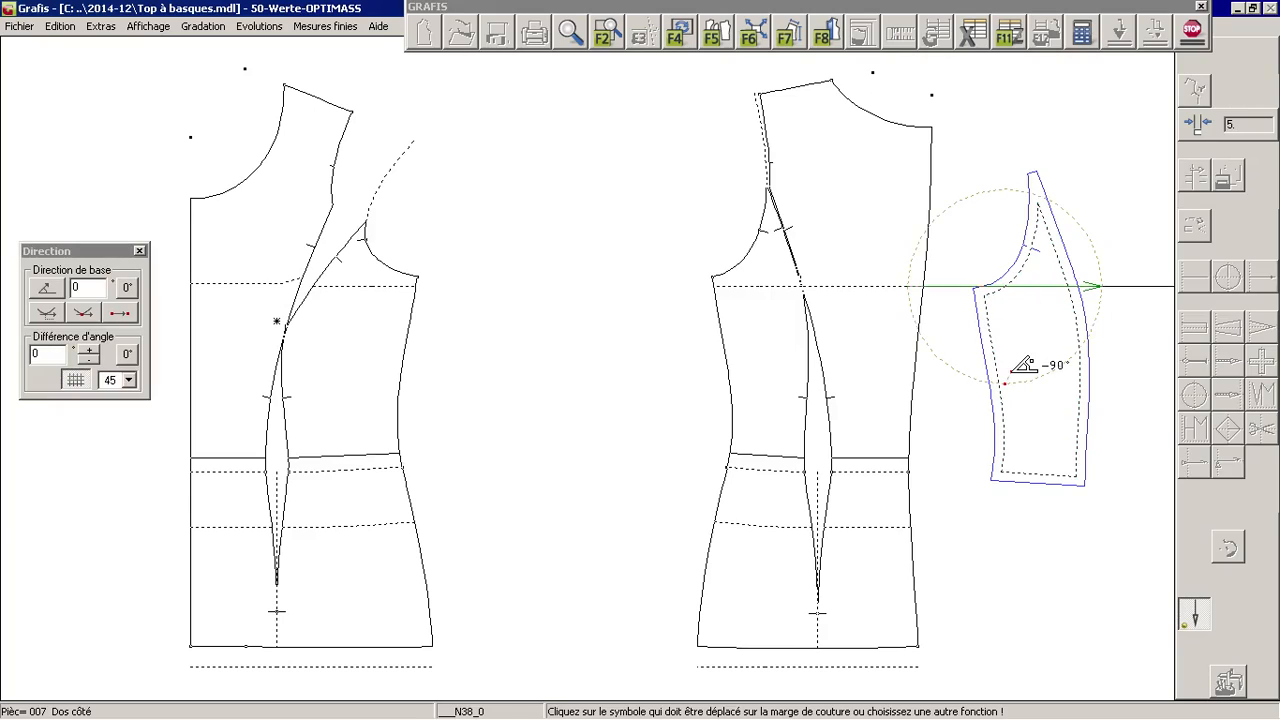
left_click(1020, 363)
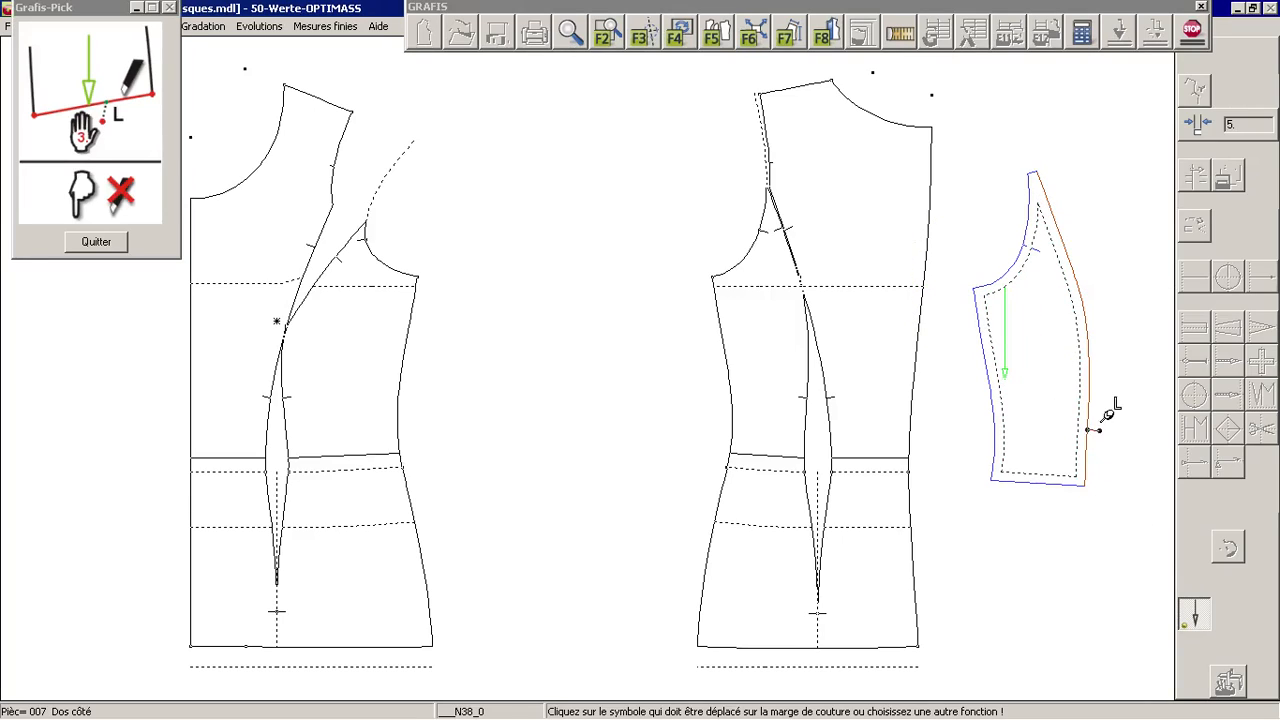
right_click(1125, 344)
left_click_drag(1005, 288, 1033, 281)
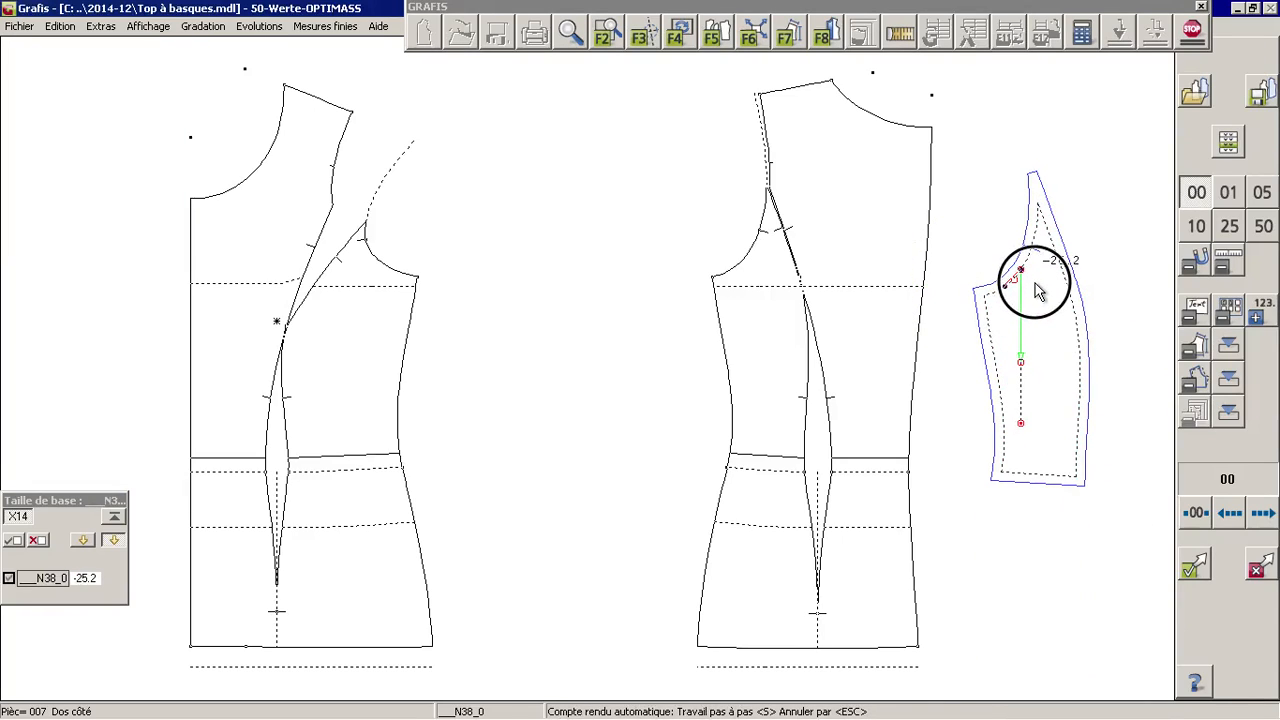
left_click(1193, 566)
right_click(1148, 522)
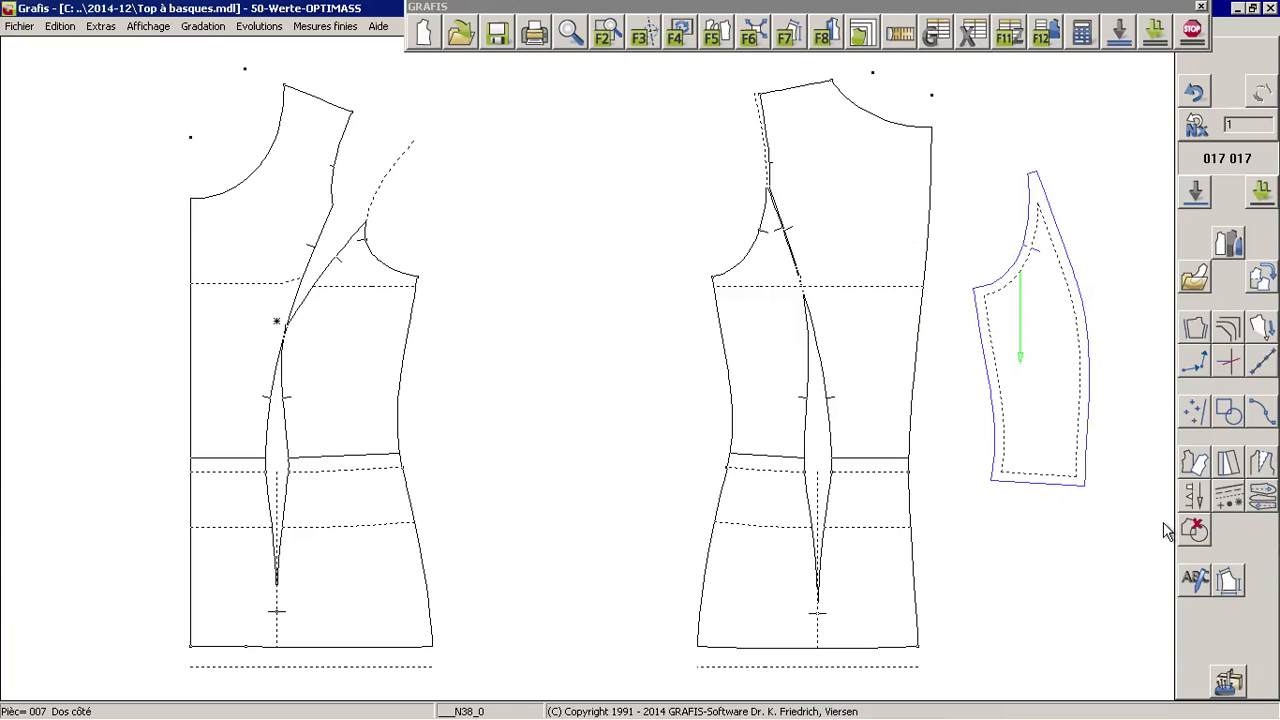
Insert the piece label from Standard.txt into Dos côté and place it alongside the grain line.
left_click(1223, 584)
left_click(1242, 97)
left_click(1067, 261)
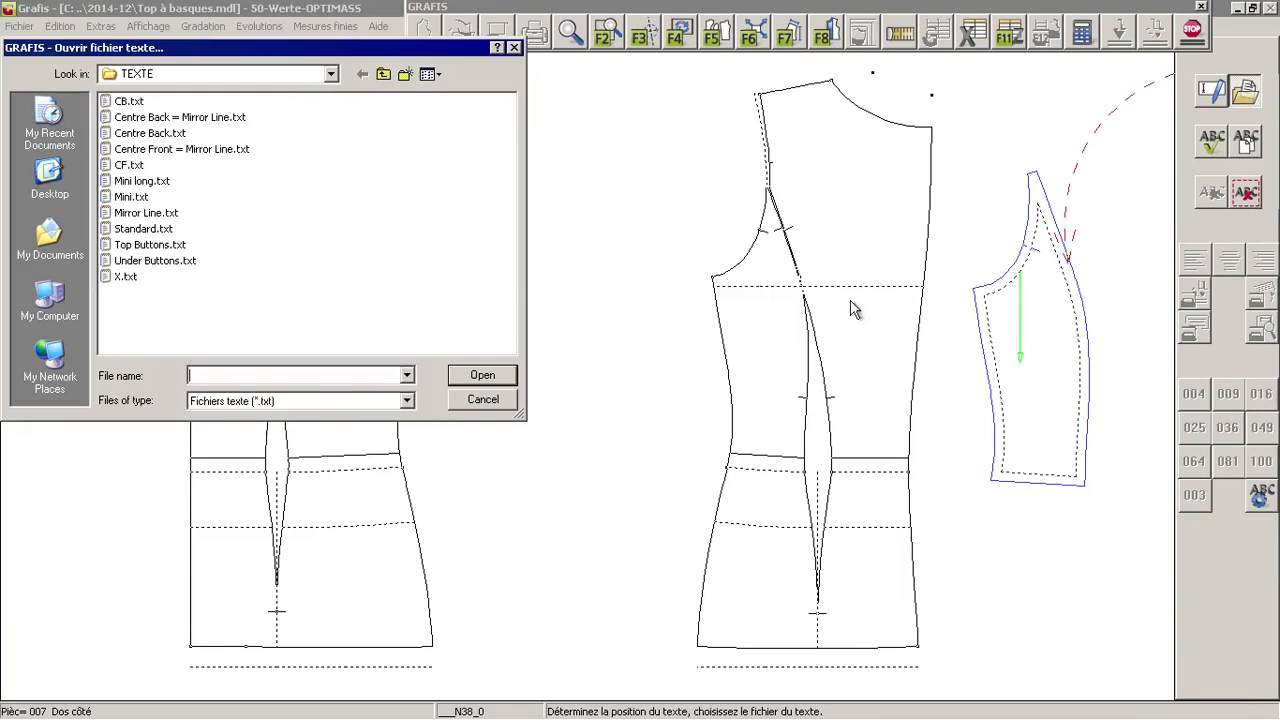
double_click(143, 229)
left_click(1060, 288)
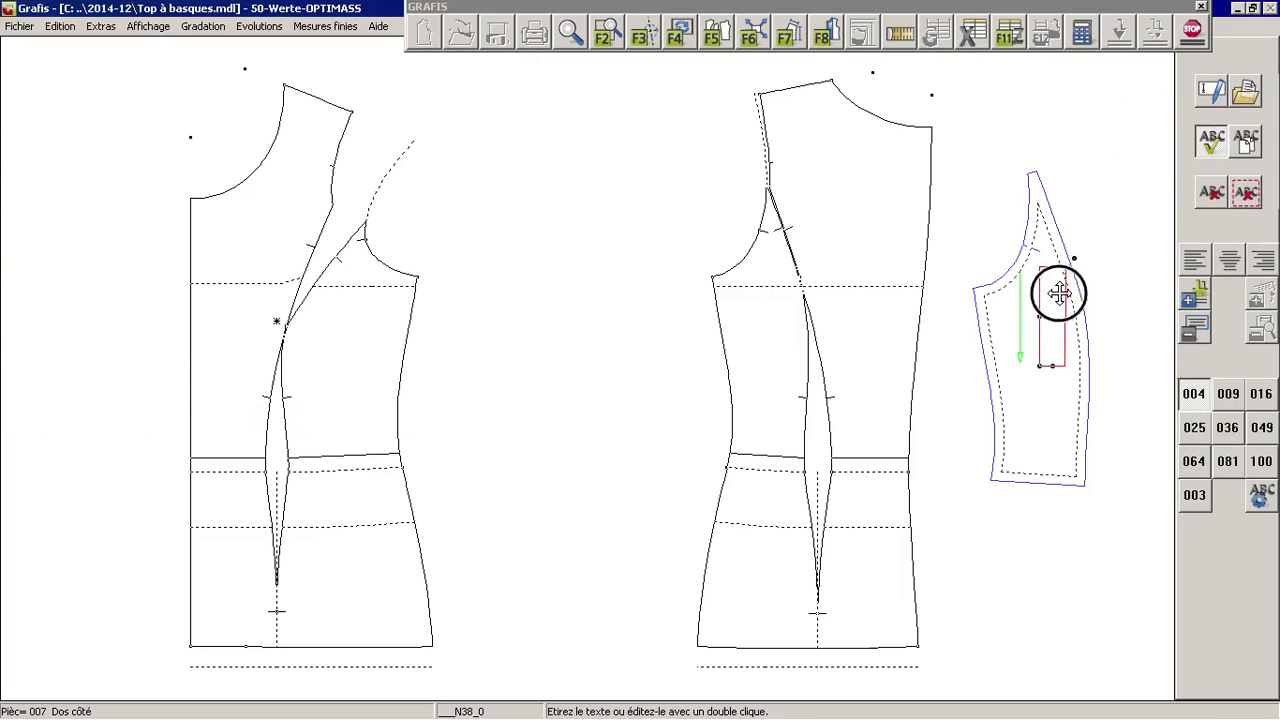
left_click(1060, 286)
right_click(1106, 268)
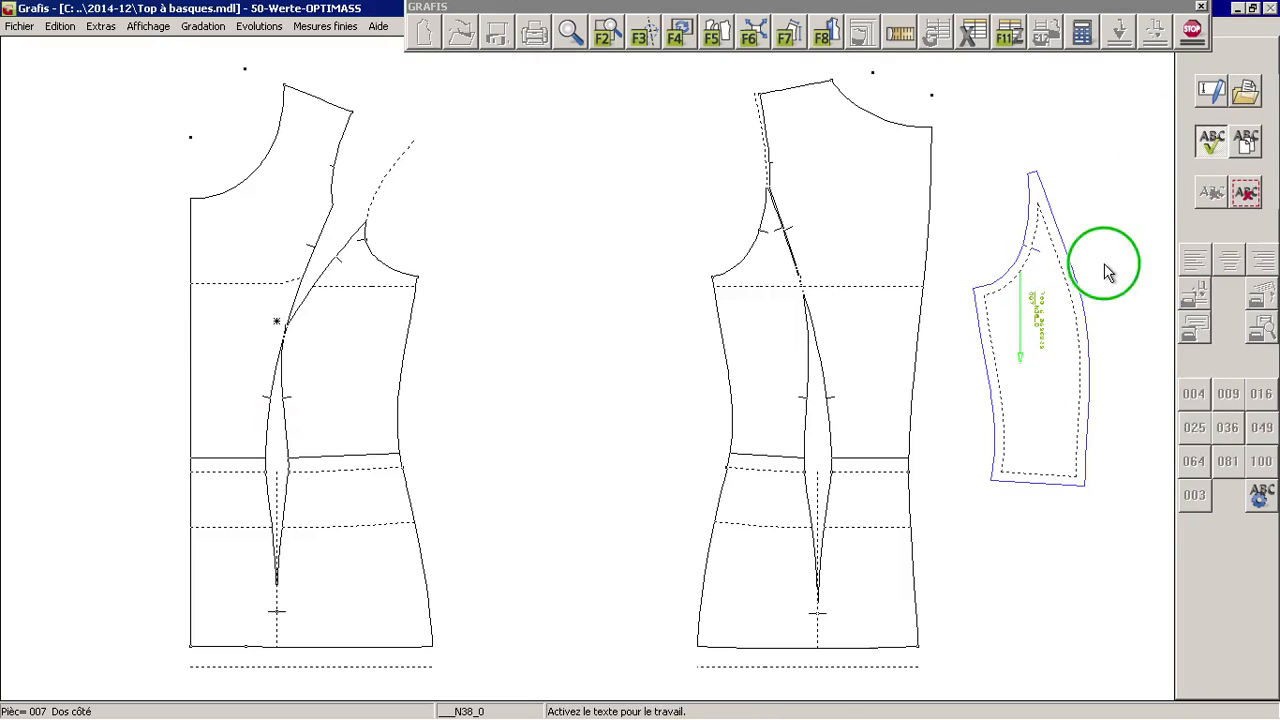
Activate piece 008 in the model's piece list and name it Dos centre.
left_click(1219, 236)
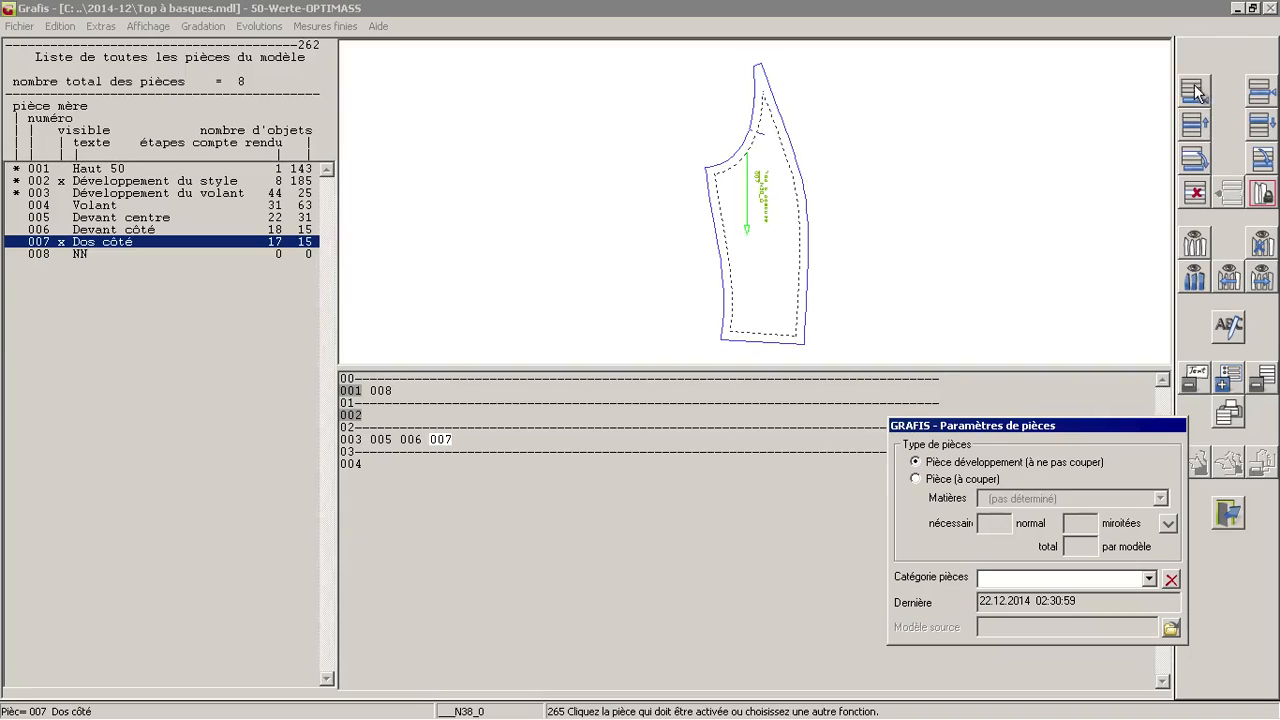
double_click(152, 252)
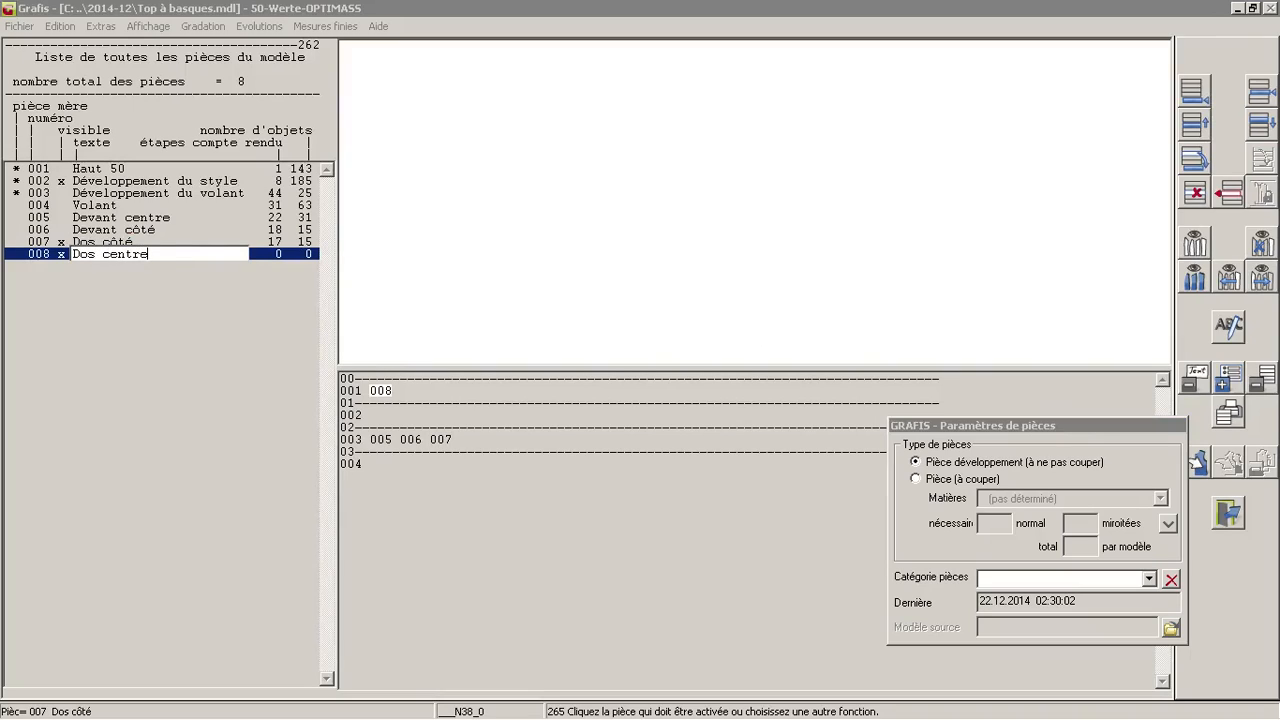
type("Dos centre")
key("Return")
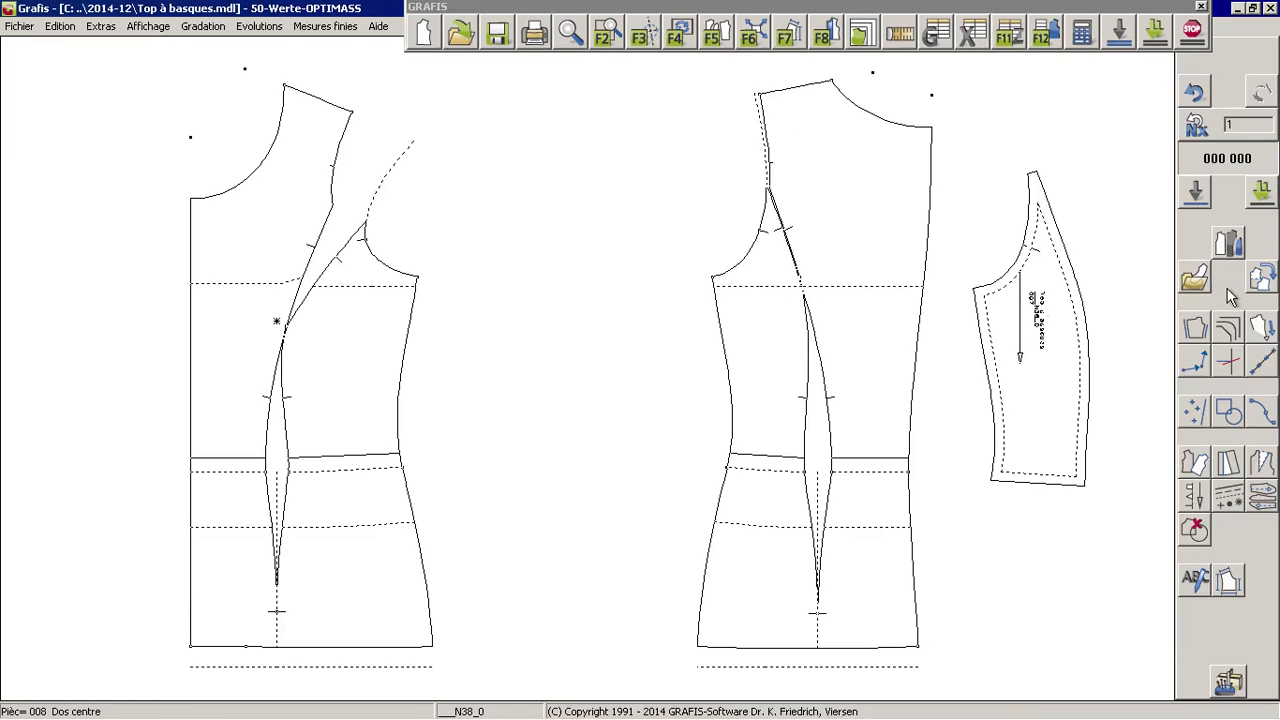
Insert the centre back line, back neckline and both shoulder segments from Développement du style into Dos centre.
left_click(1262, 278)
left_click(1233, 349)
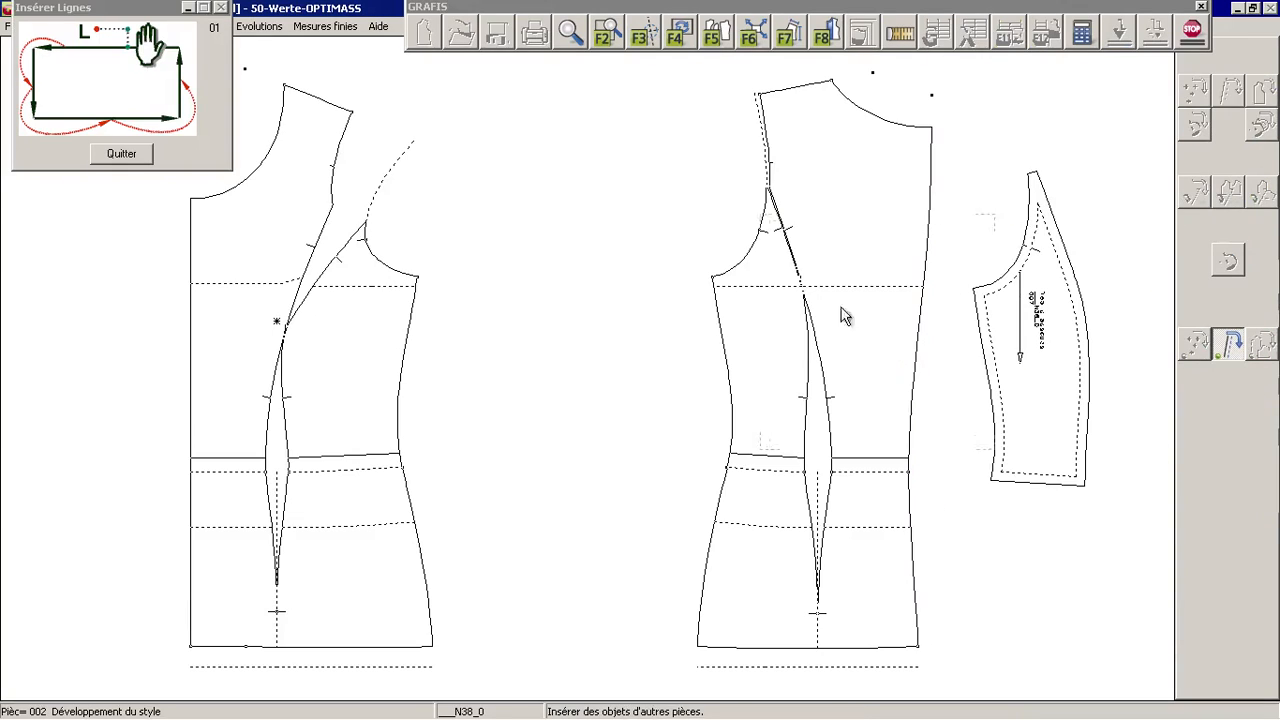
left_click(937, 207)
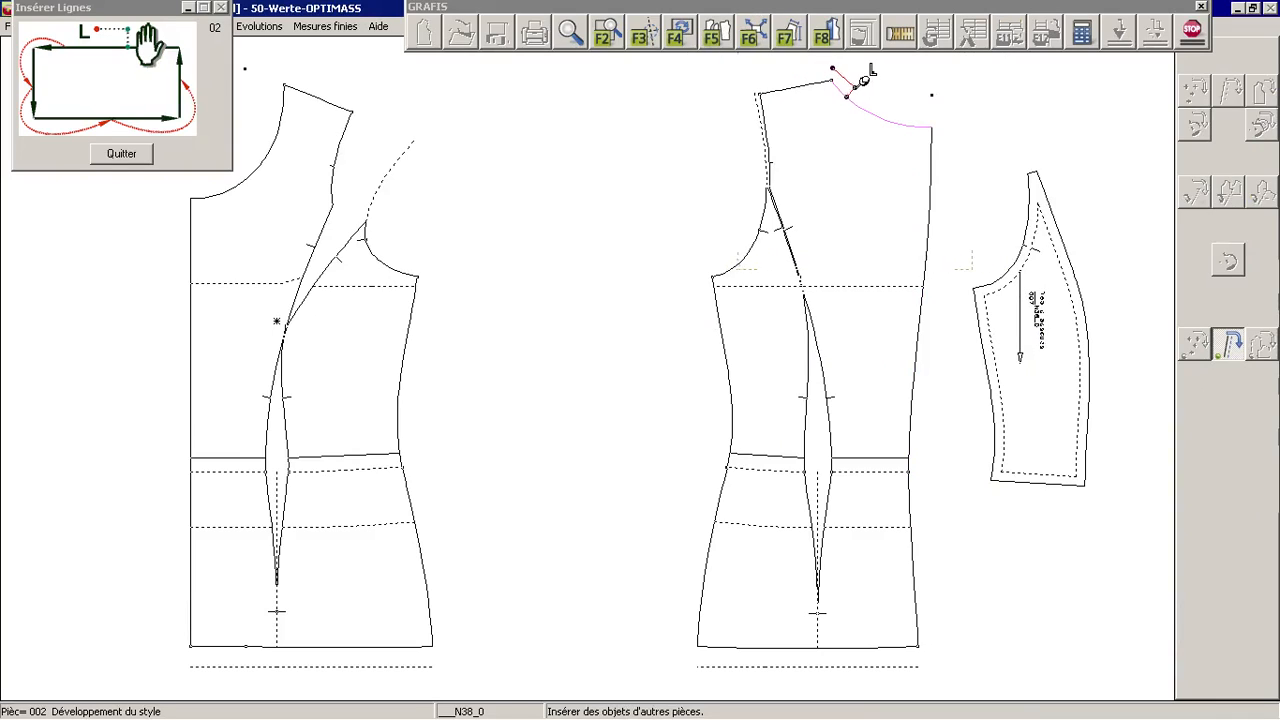
left_click(860, 86)
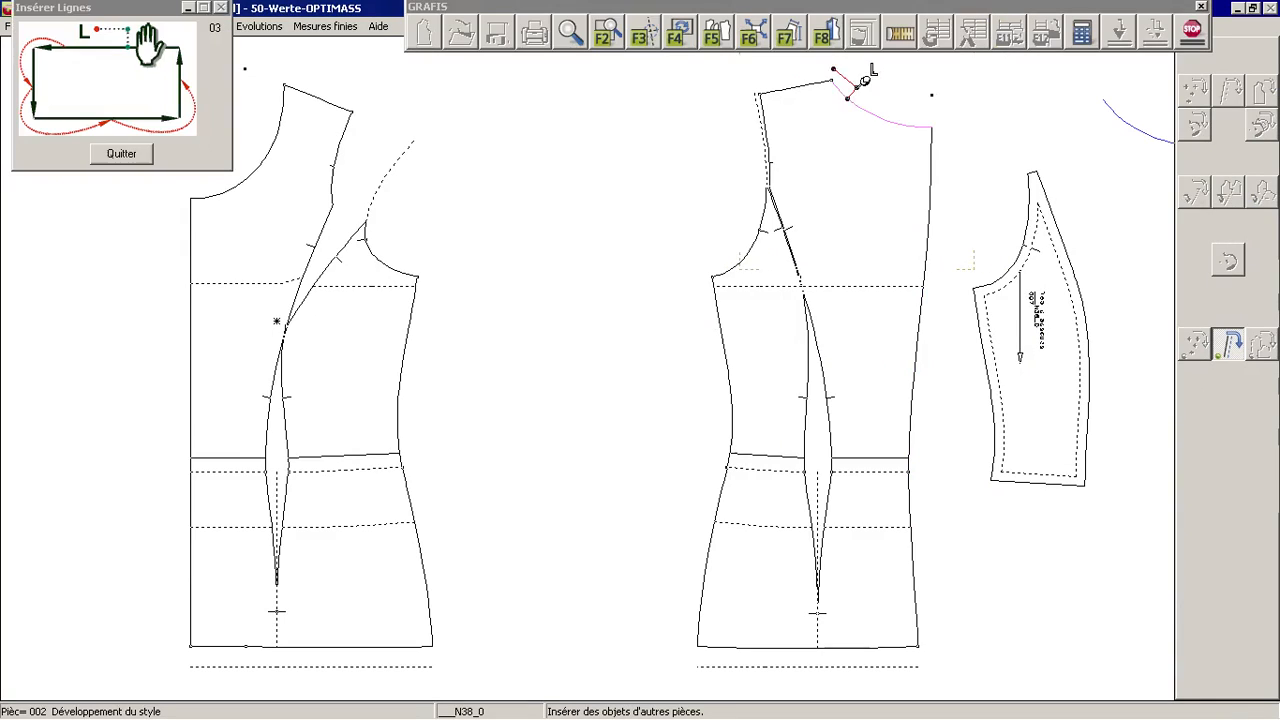
left_click(716, 36)
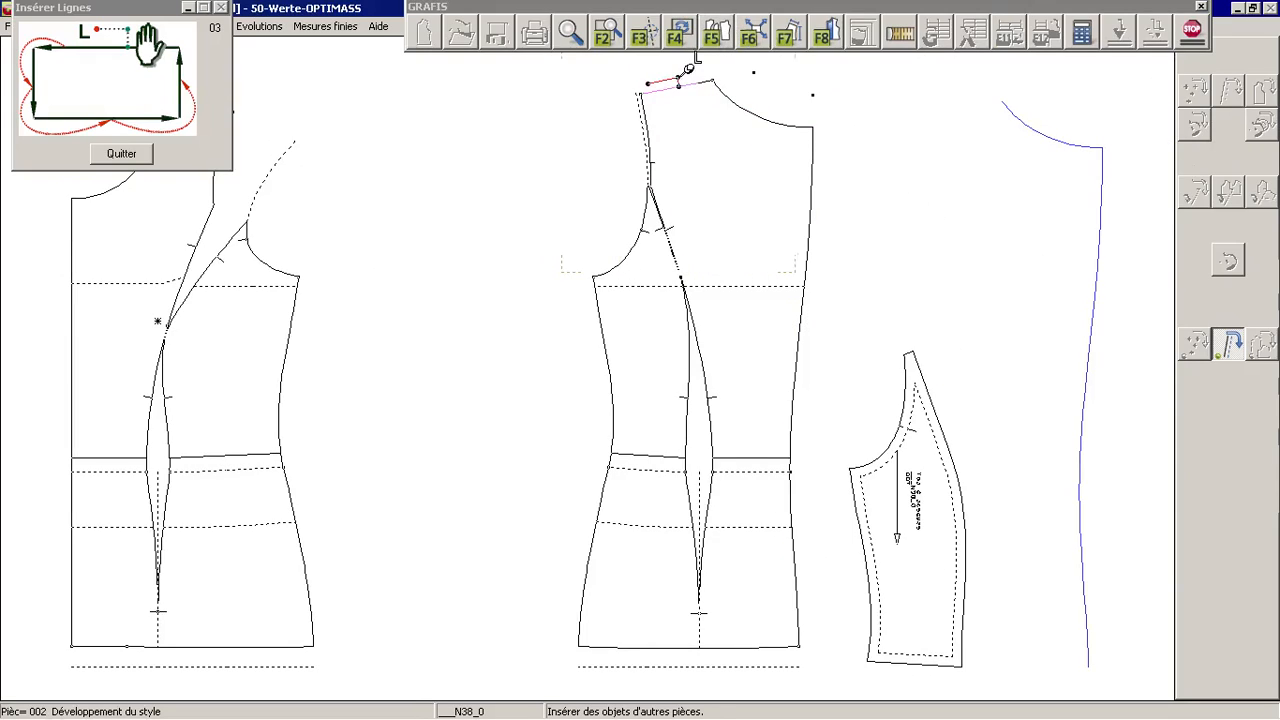
left_click(712, 66)
left_click(686, 65)
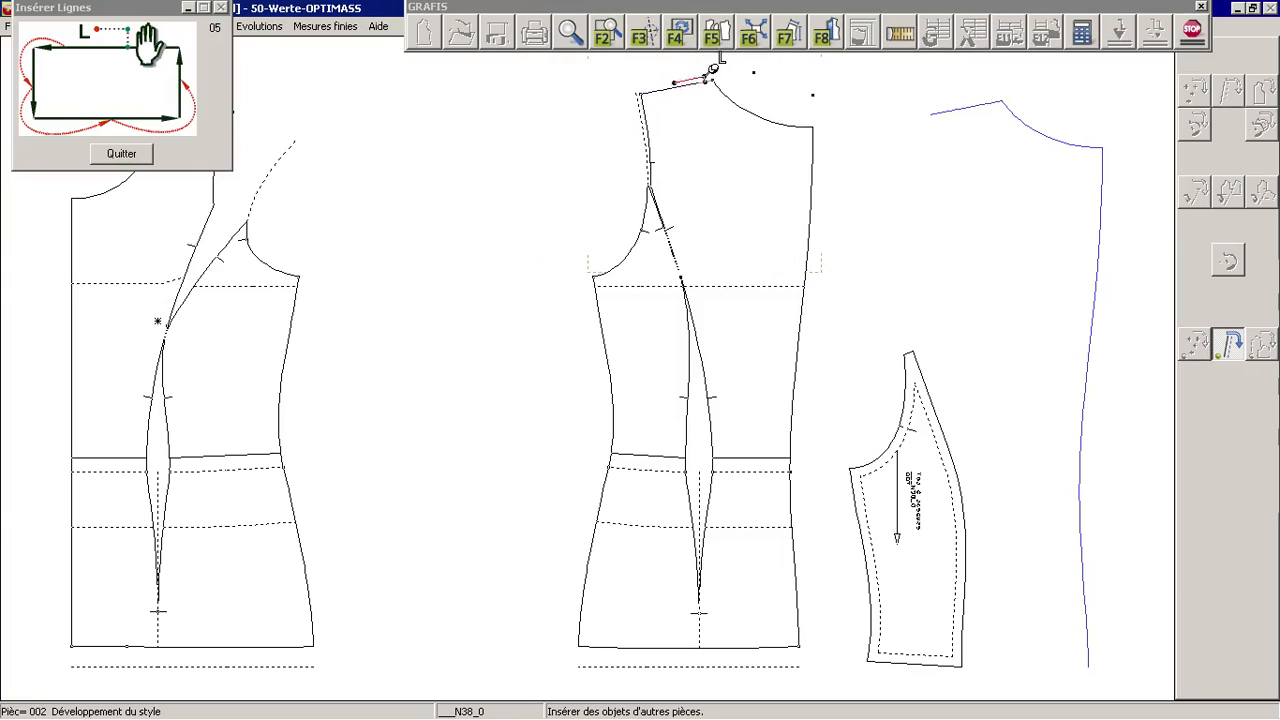
Insert the upper armhole line with its notch, the princess line and the waistline into Dos centre.
left_click(651, 102)
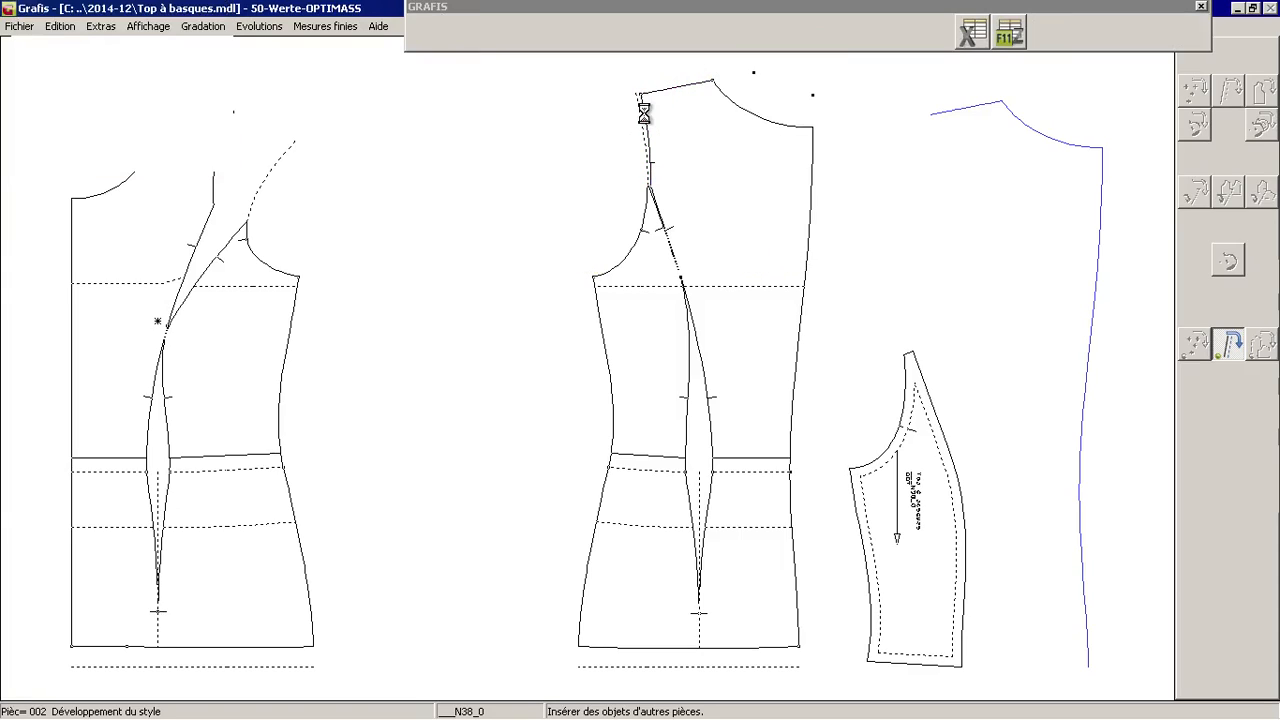
left_click(697, 351)
left_click(660, 168)
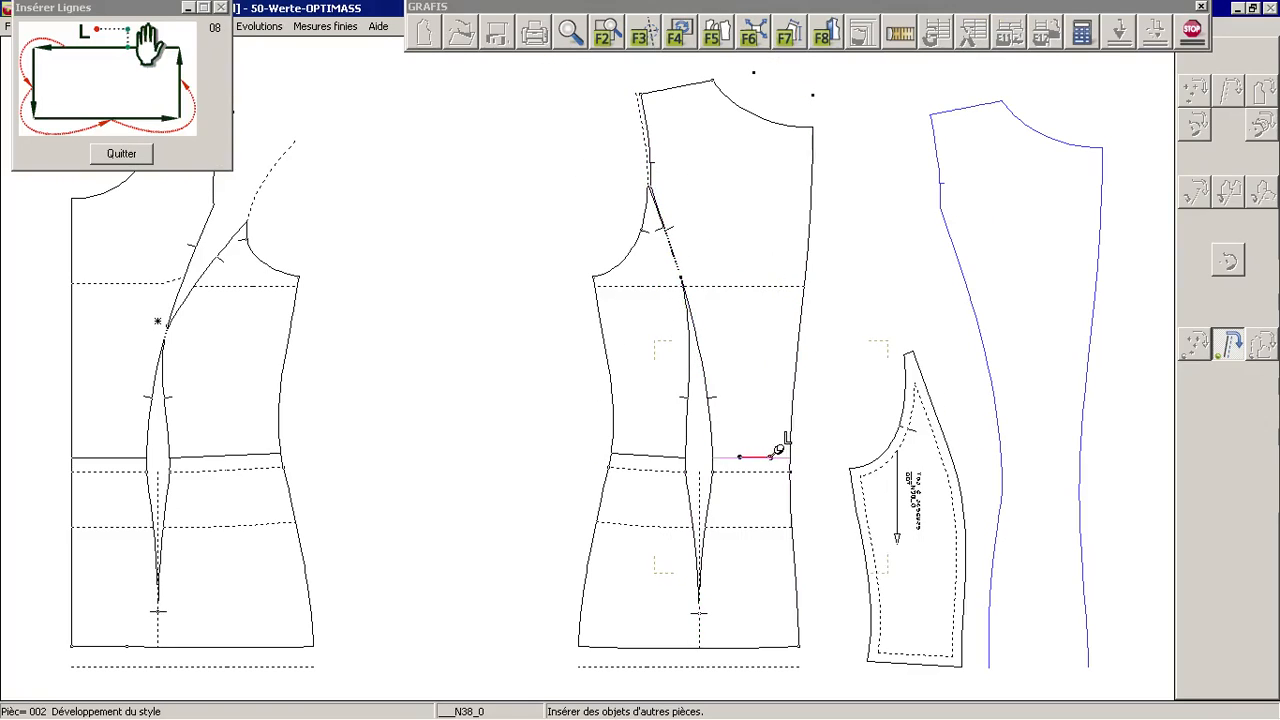
left_click(731, 458)
right_click(831, 305)
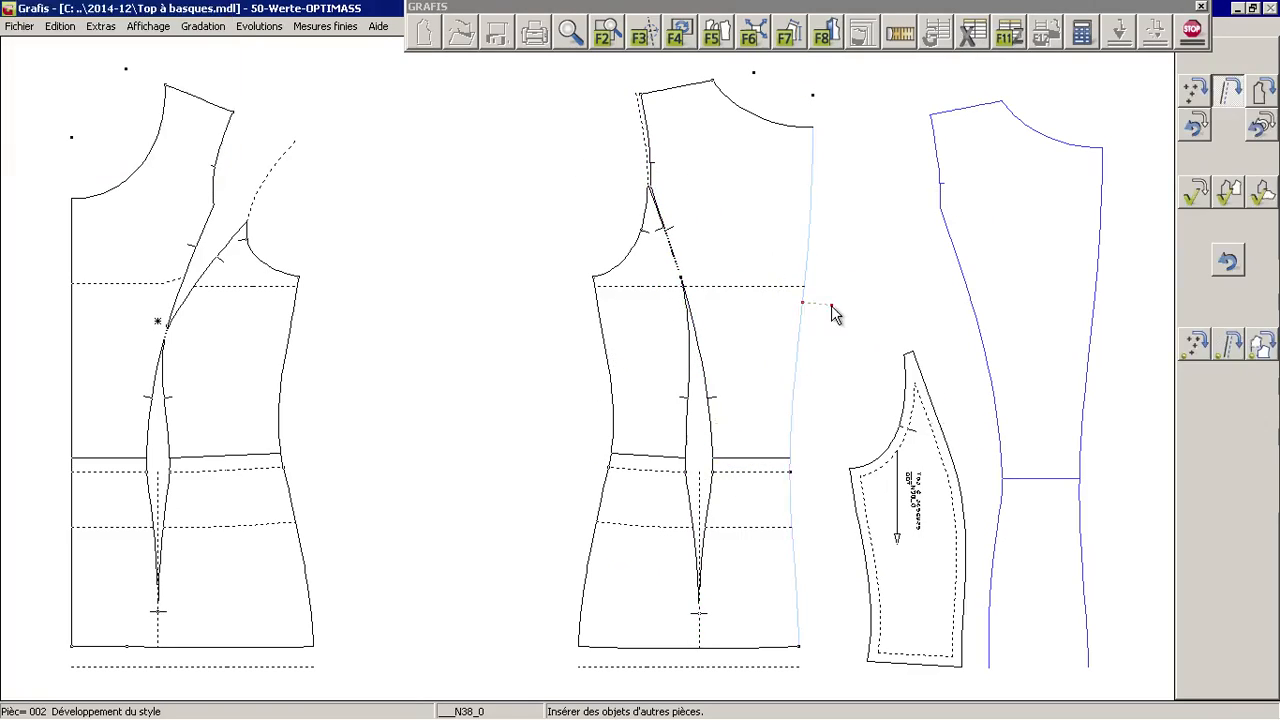
right_click(831, 305)
Form the waistline corners of Dos centre with the princess line and the centre back line.
left_click(1238, 336)
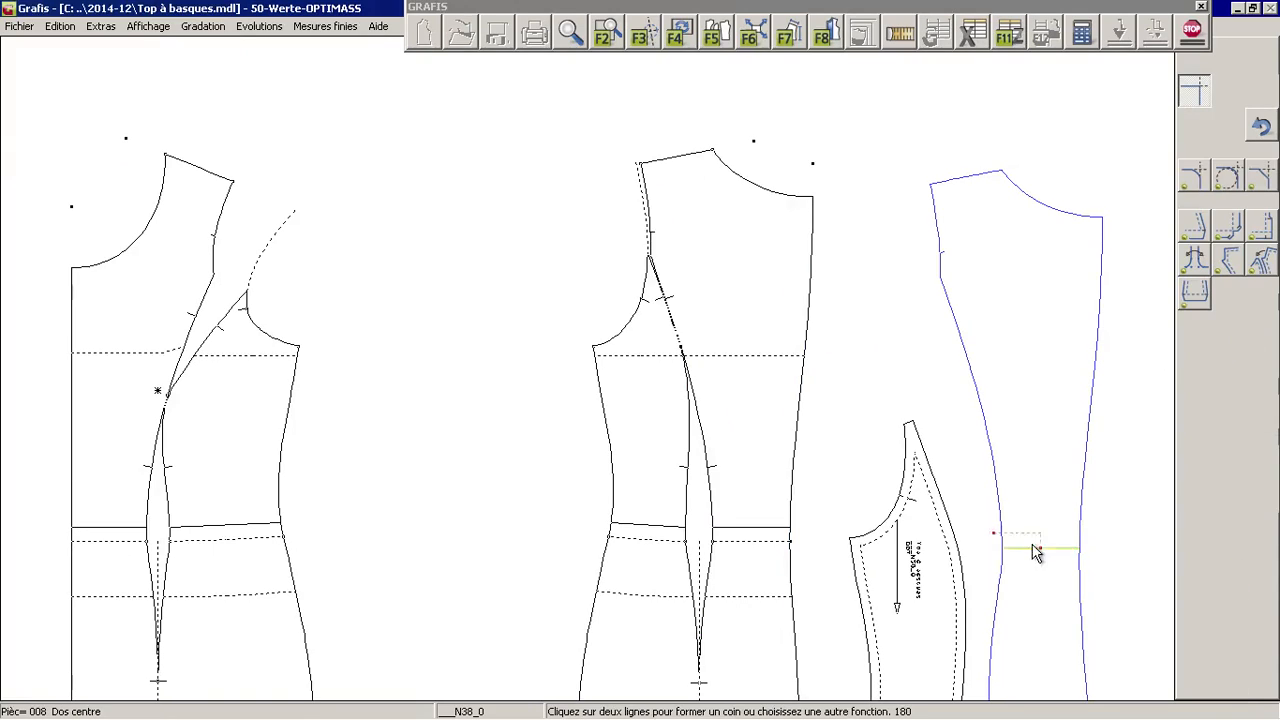
left_click(1047, 560)
left_click(1088, 470)
Chain the two shoulder segments of Dos centre into one line.
left_click(1194, 362)
left_click(982, 160)
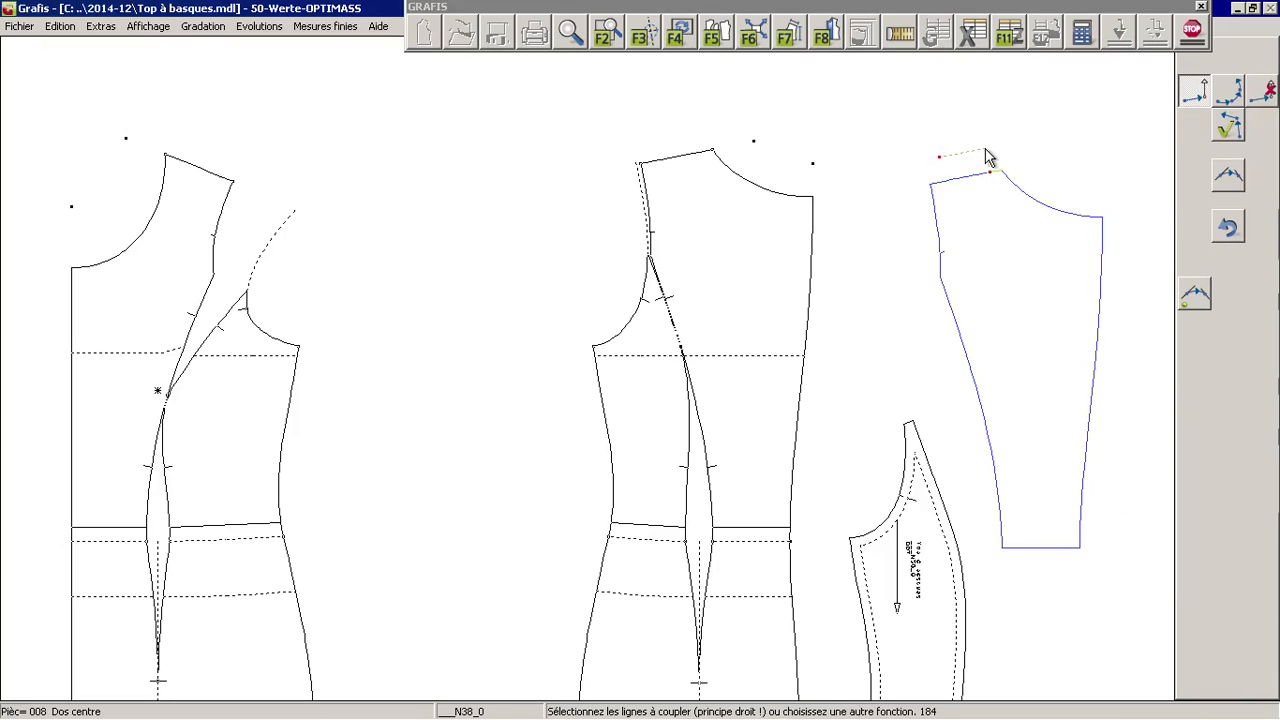
left_click(1220, 134)
right_click(1143, 534)
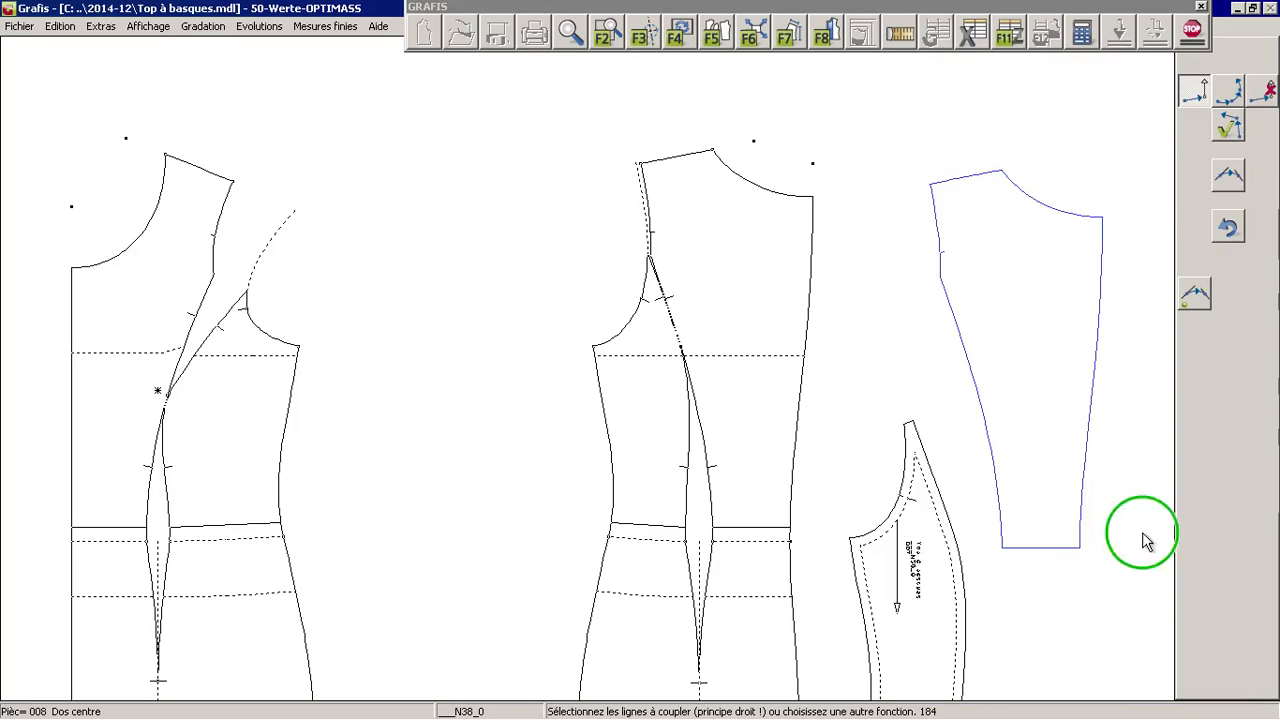
Add parallel seam allowance lines at a distance of 10 along the waistline, centre back and neckline of Dos centre.
left_click(1200, 330)
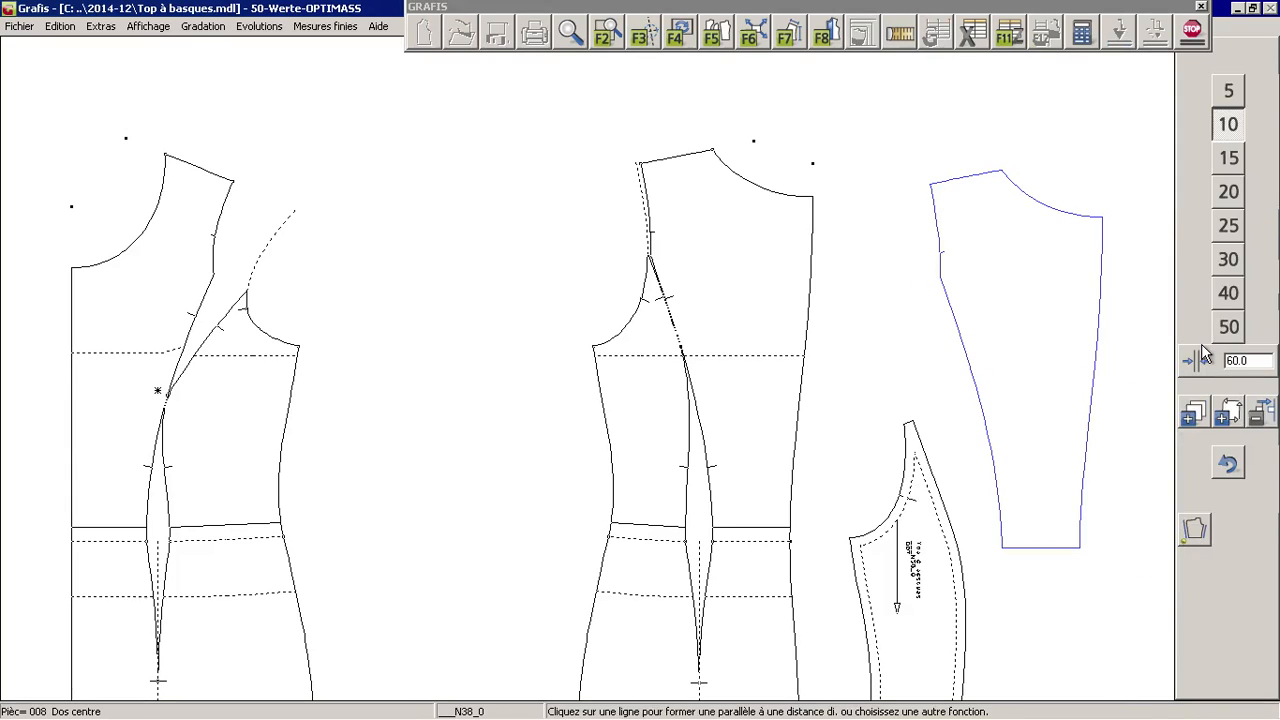
left_click(1020, 547)
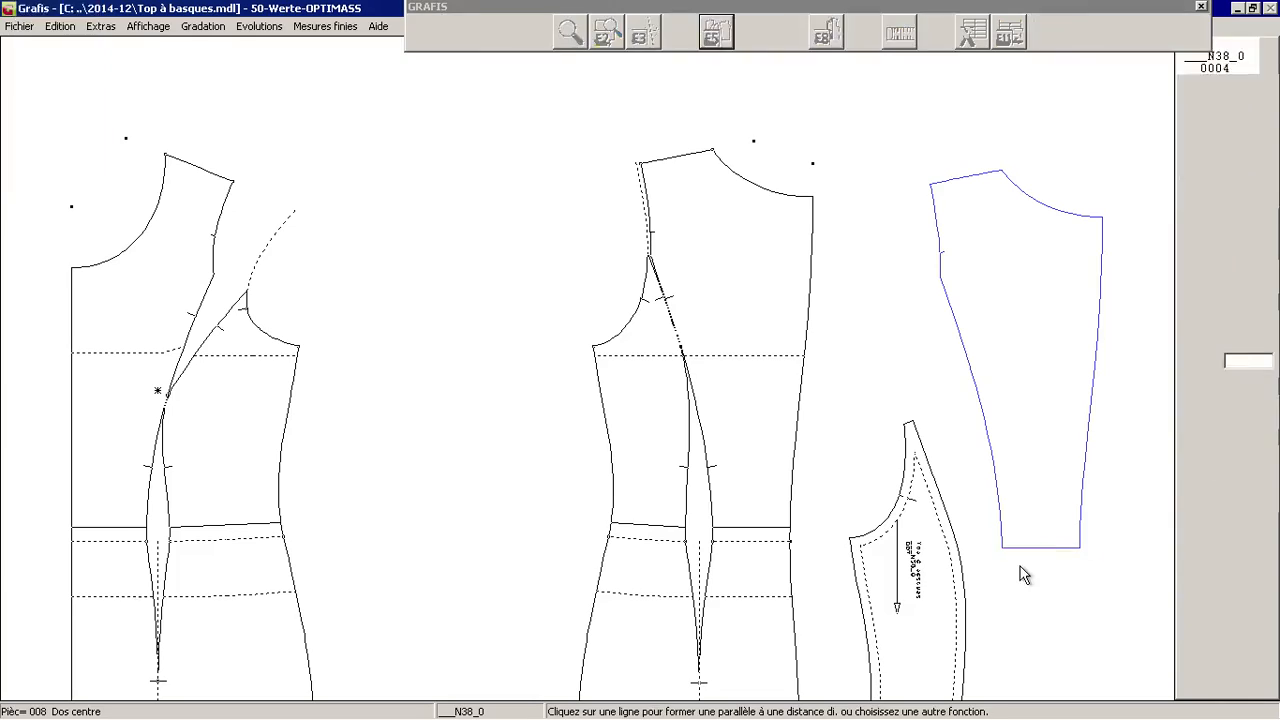
left_click(1190, 565)
left_click(1112, 438)
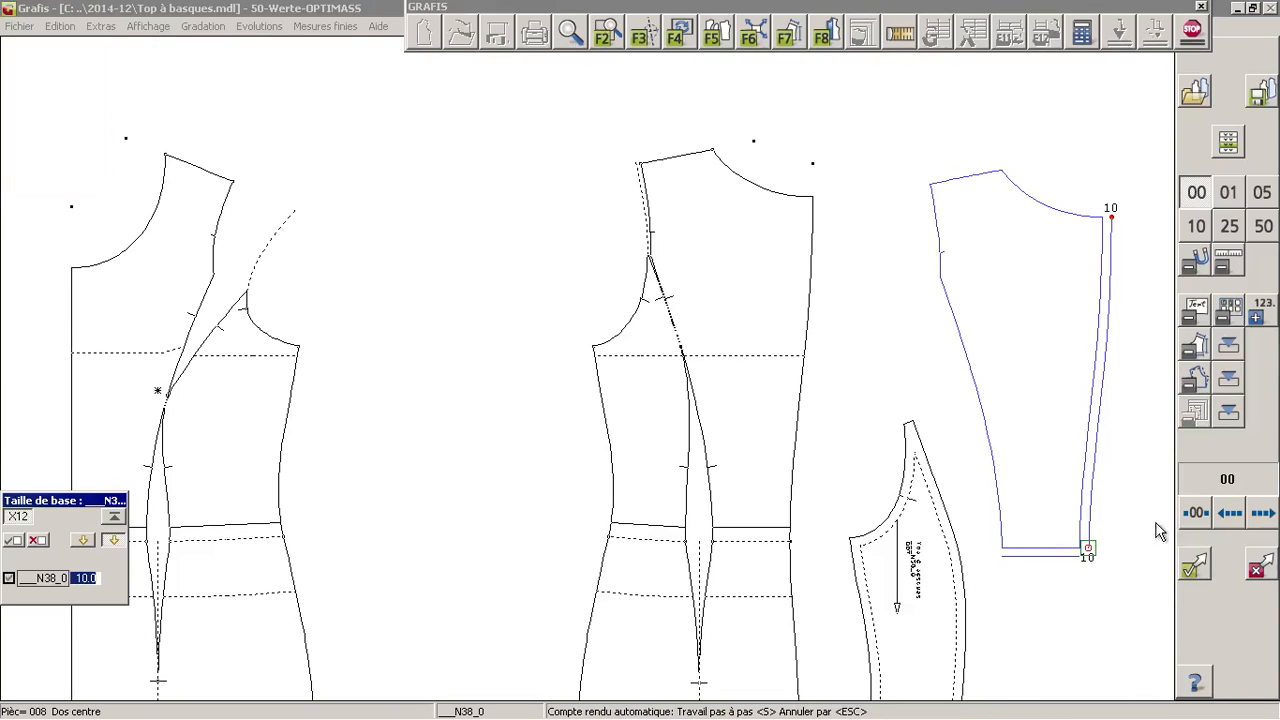
left_click(1197, 572)
left_click(1060, 193)
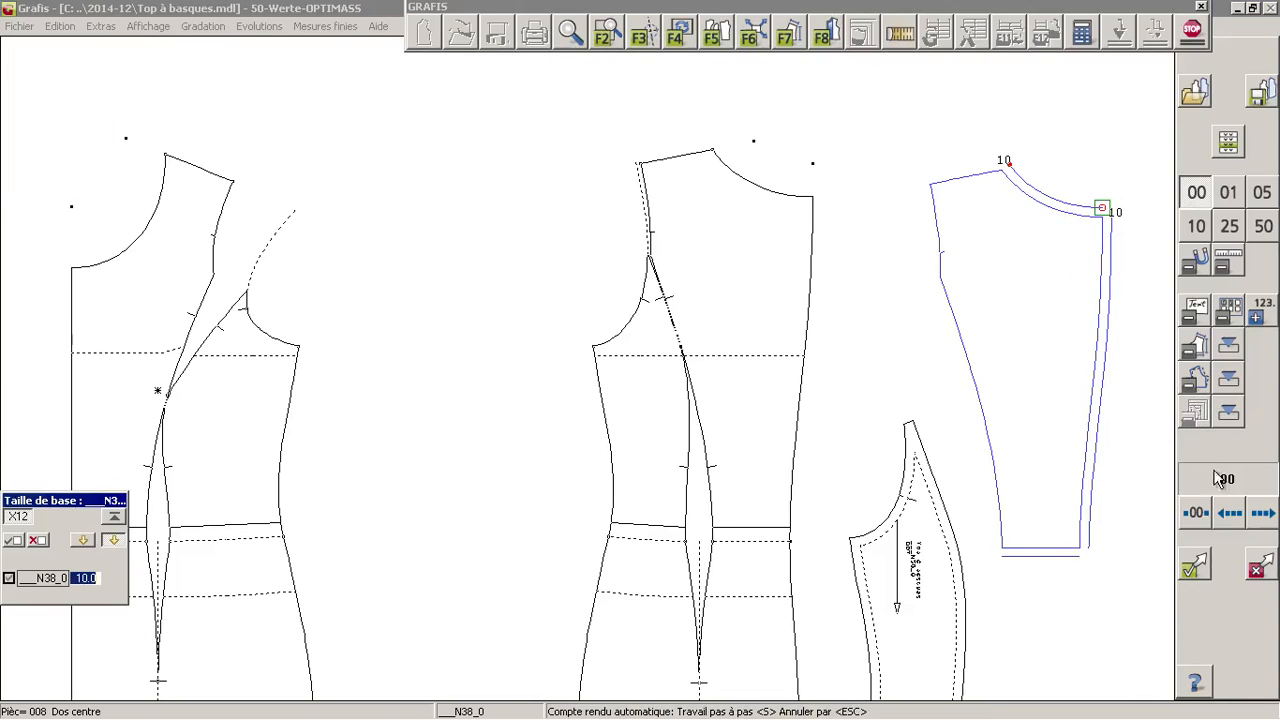
left_click(1193, 566)
Add parallel seam allowance lines at a distance of 10 along the shoulder, armhole and princess line of Dos centre.
left_click(987, 196)
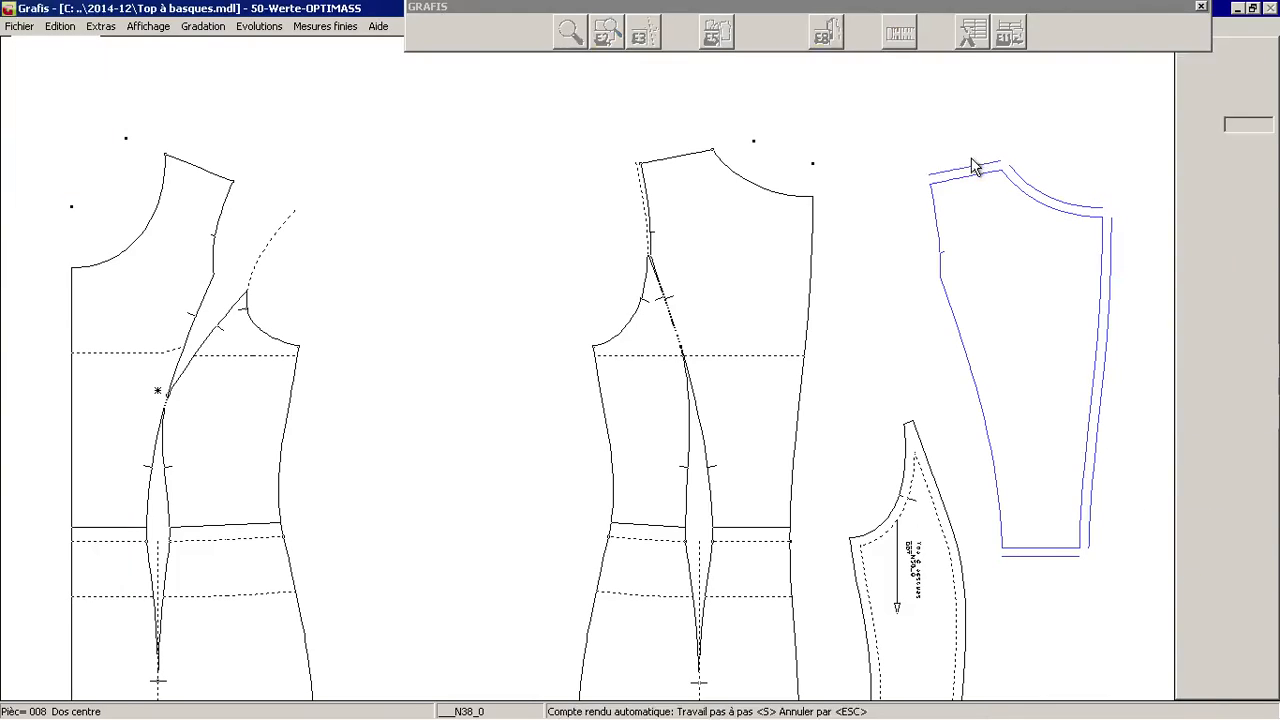
left_click(1190, 553)
left_click(923, 256)
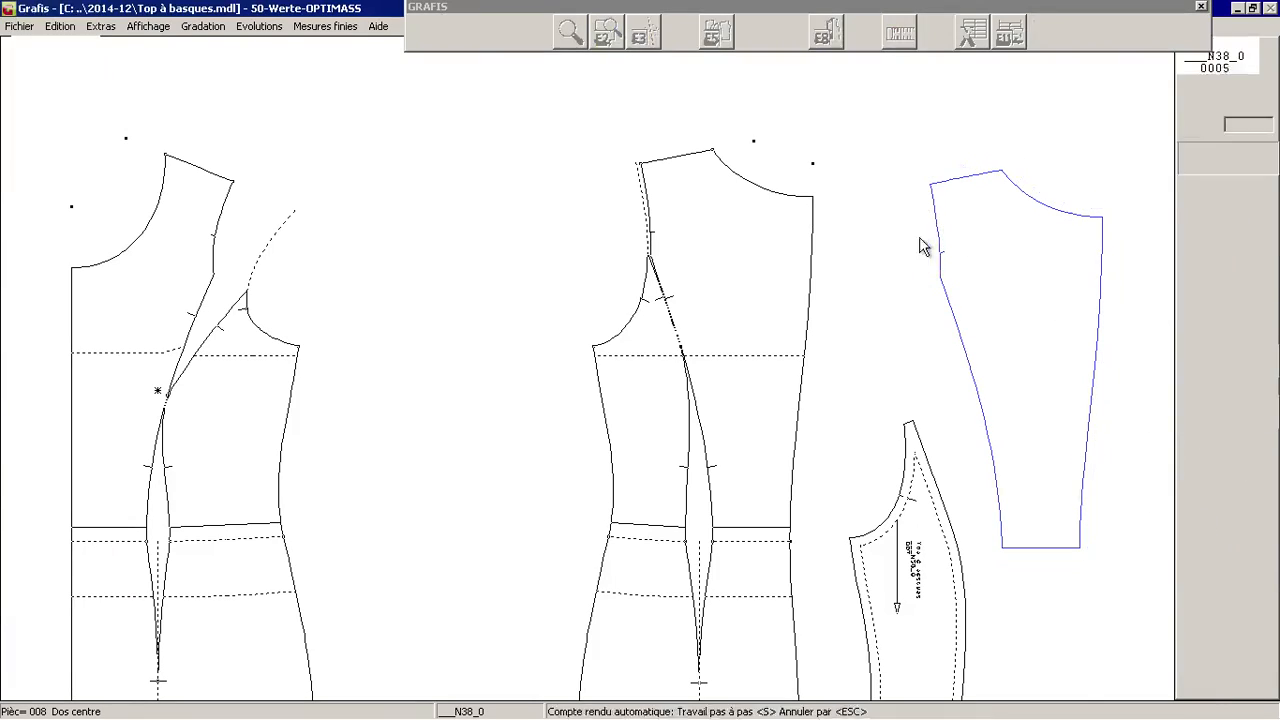
left_click(1197, 562)
left_click(950, 340)
left_click(1194, 560)
left_click(1193, 530)
Form simple seam allowance corners at both waistline ends, at centre back with neckline, and at shoulder with armhole.
left_click(1244, 360)
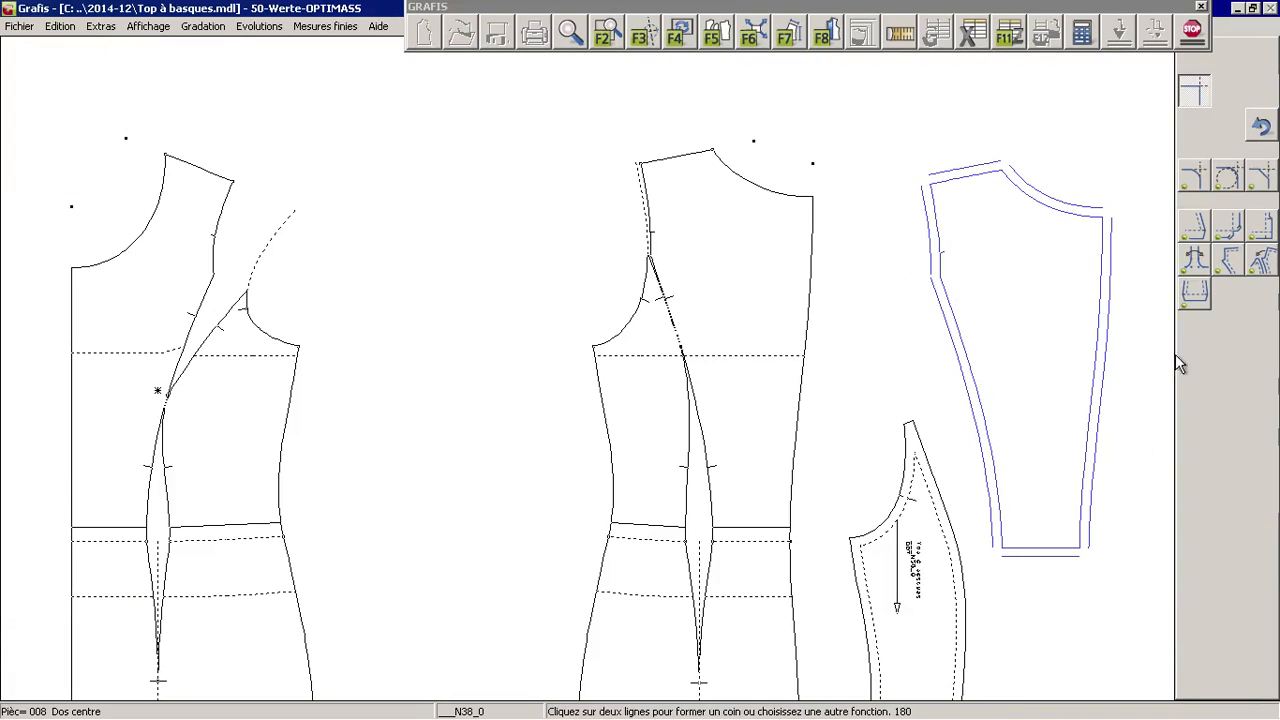
left_click(975, 530)
left_click(1038, 574)
left_click(1100, 502)
left_click(1070, 176)
scroll(1051, 183, "up", 1)
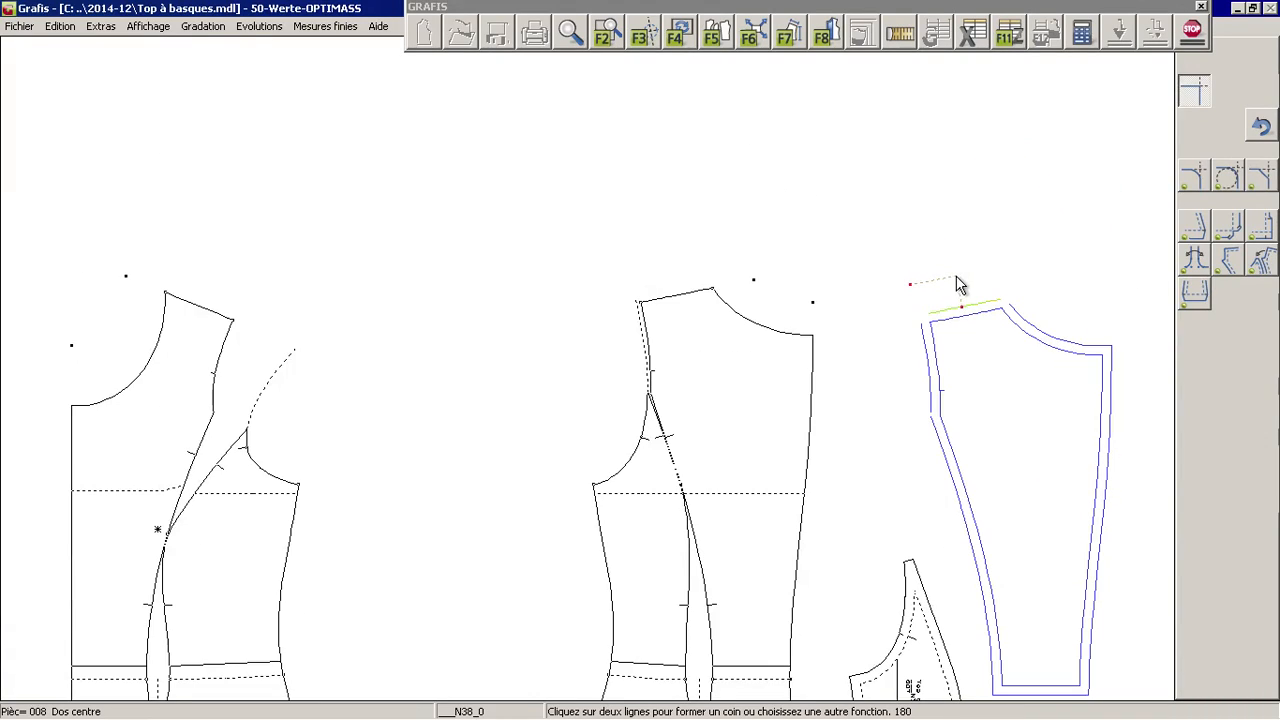
left_click(906, 345)
Build the shaped seam allowance corner at the neck point between the shoulder and the neckline.
left_click(1238, 260)
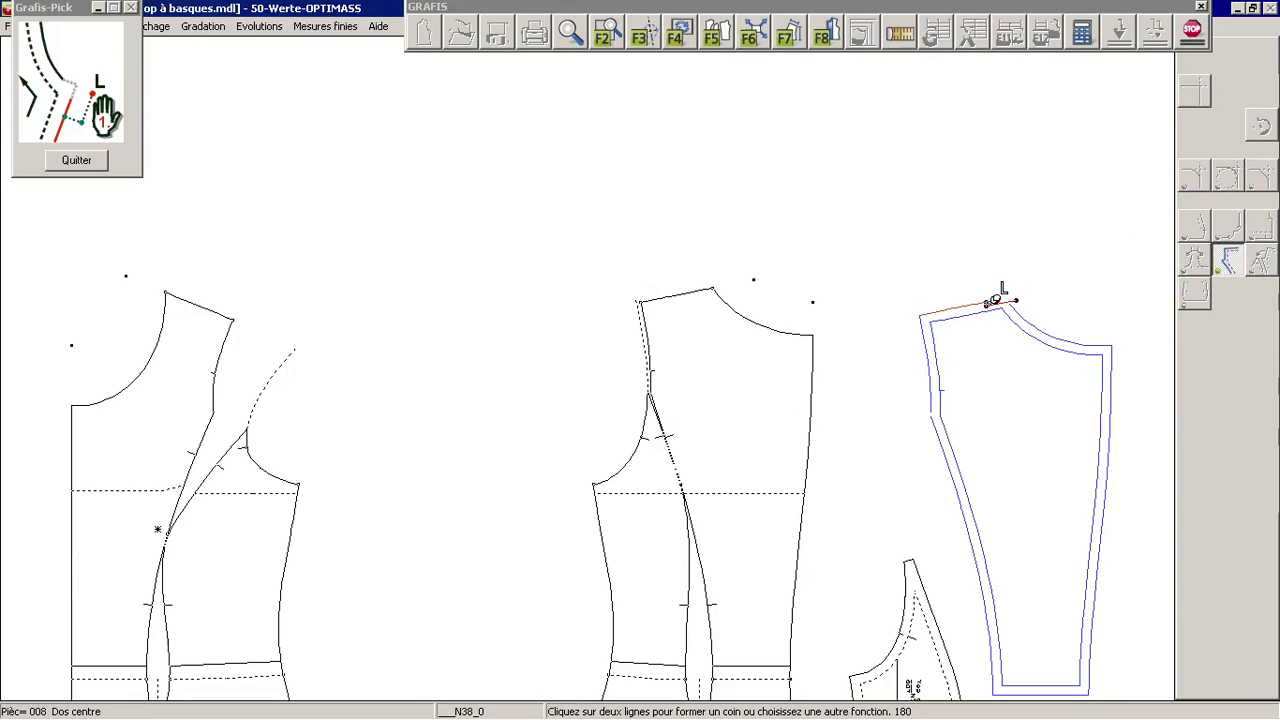
left_click(1008, 308)
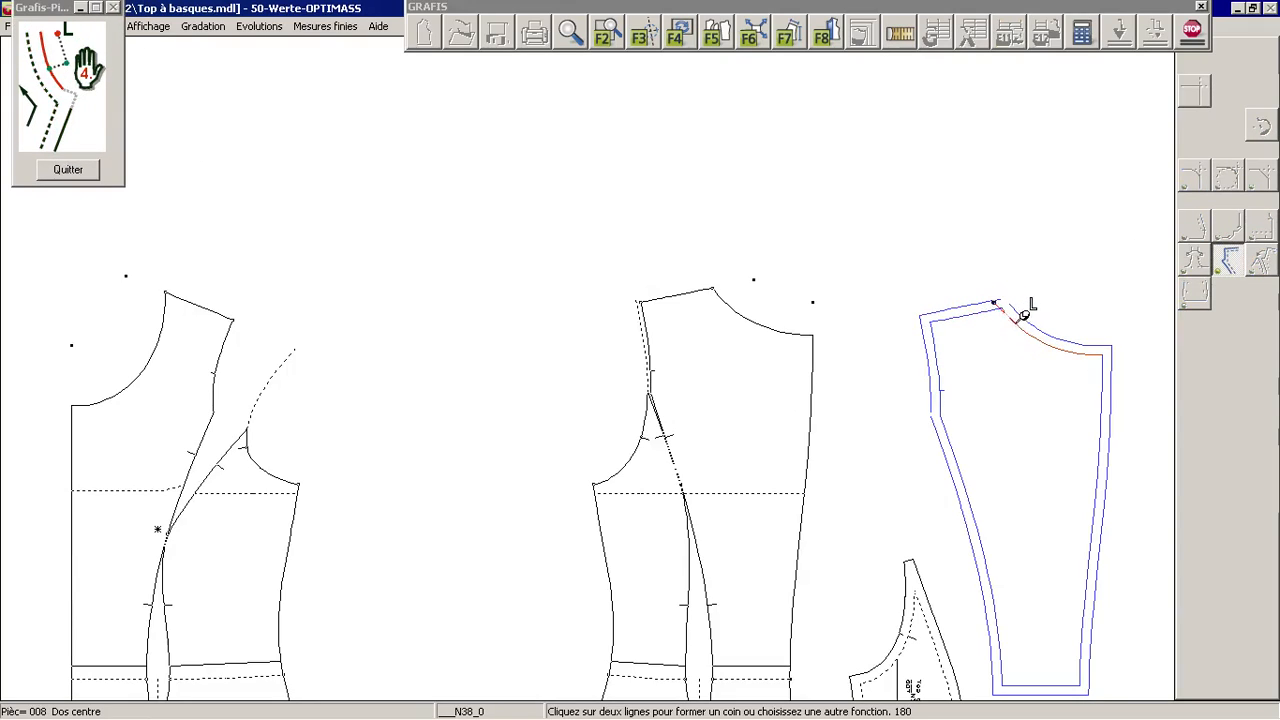
left_click(1027, 313)
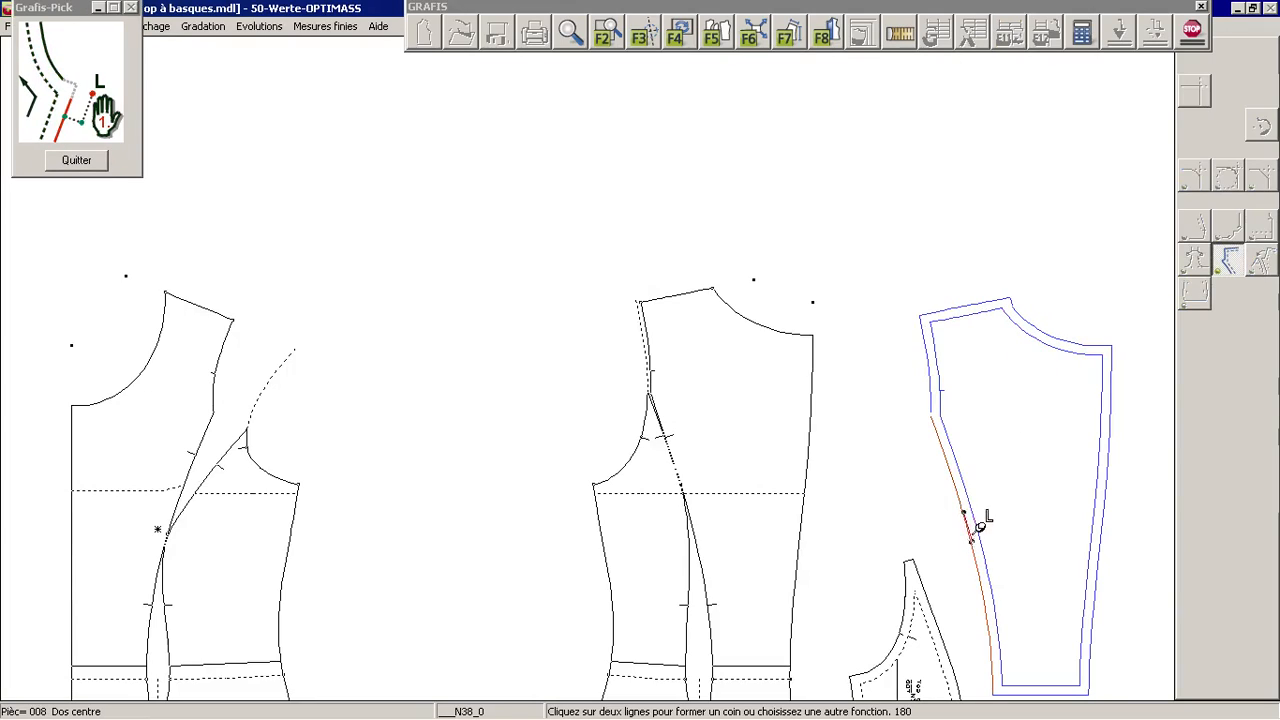
Build the shaped seam allowance corner where the princess line meets the armhole on Dos centre.
left_click(948, 444)
left_click(966, 430)
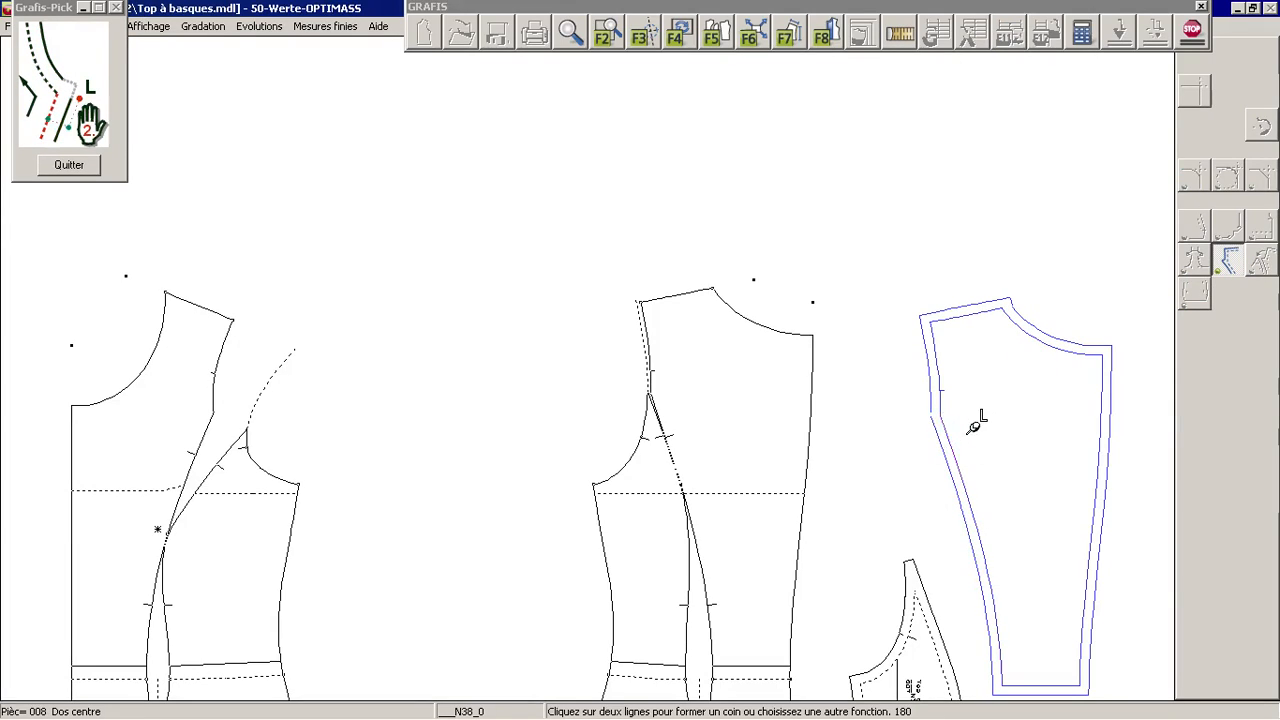
left_click(936, 382)
scroll(846, 344, "down", 1)
right_click(845, 348)
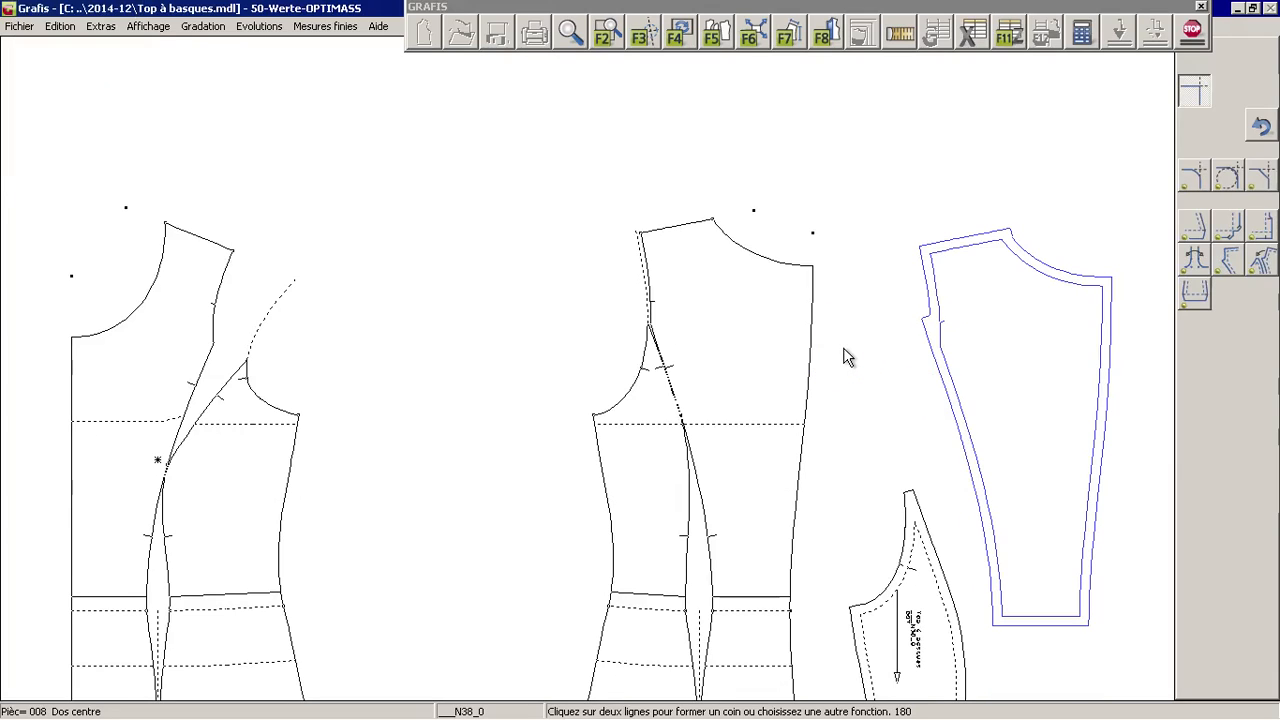
Temporarily place Dos côté on Dos centre, matching the princess line's upper stitch-line points at the armhole.
right_click(851, 368)
scroll(851, 368, "down", 1)
scroll(850, 368, "down", 1)
left_click(640, 35)
left_click(922, 420)
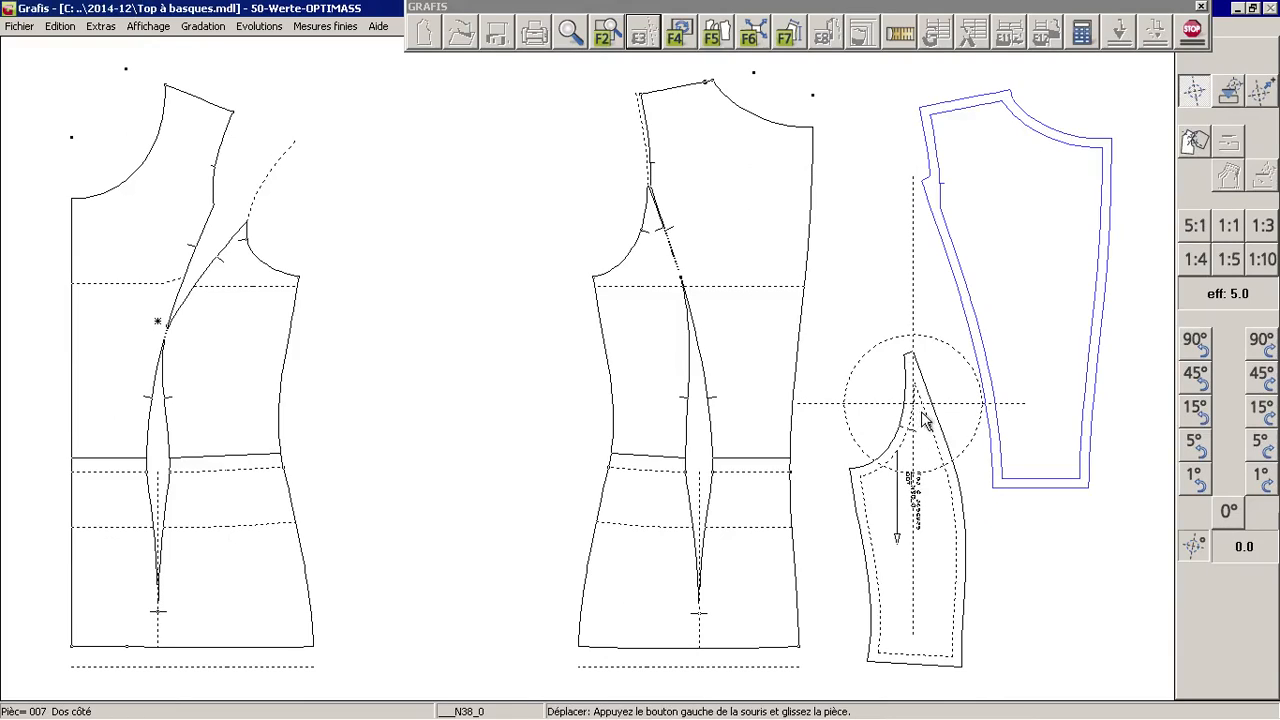
left_click(1236, 101)
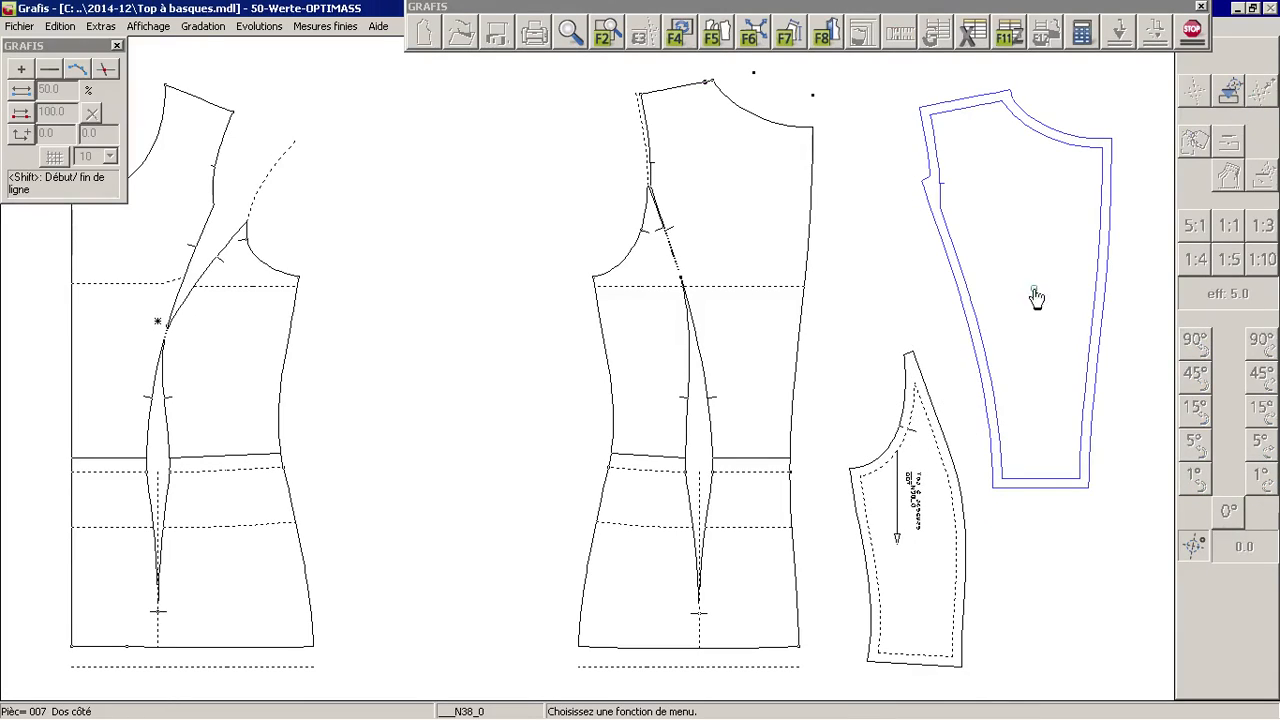
left_click(916, 420)
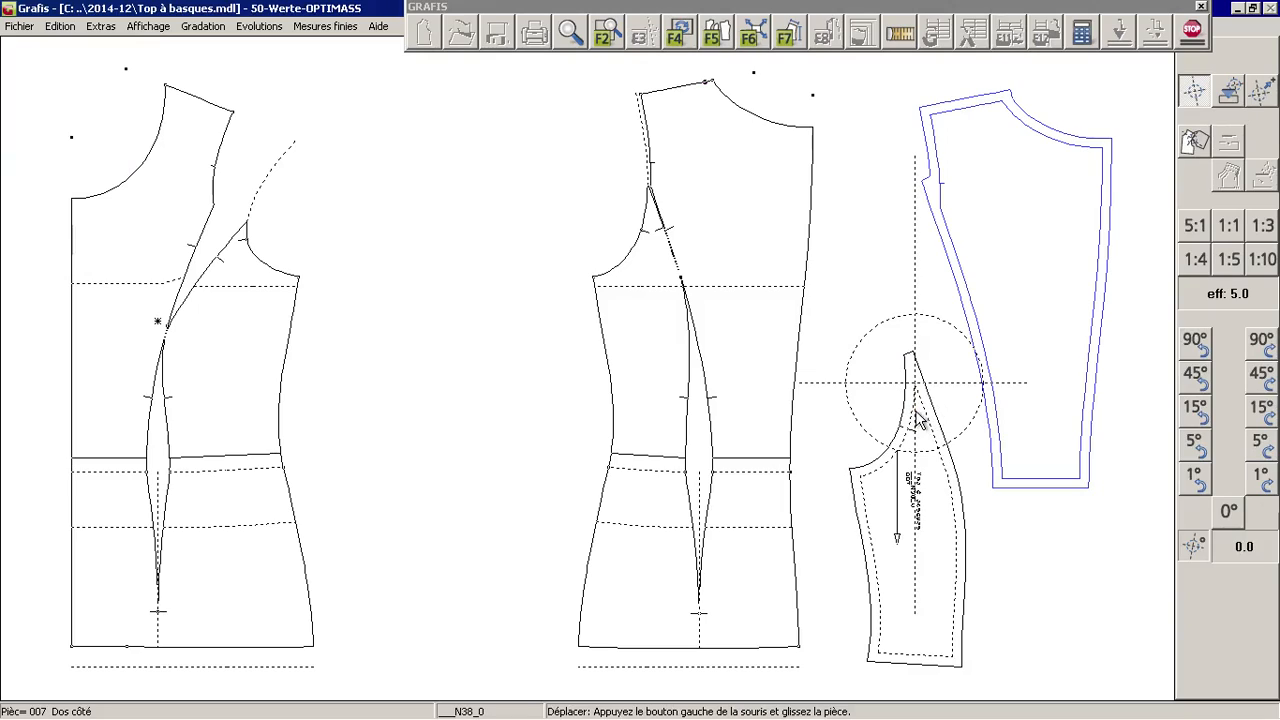
left_click(1266, 95)
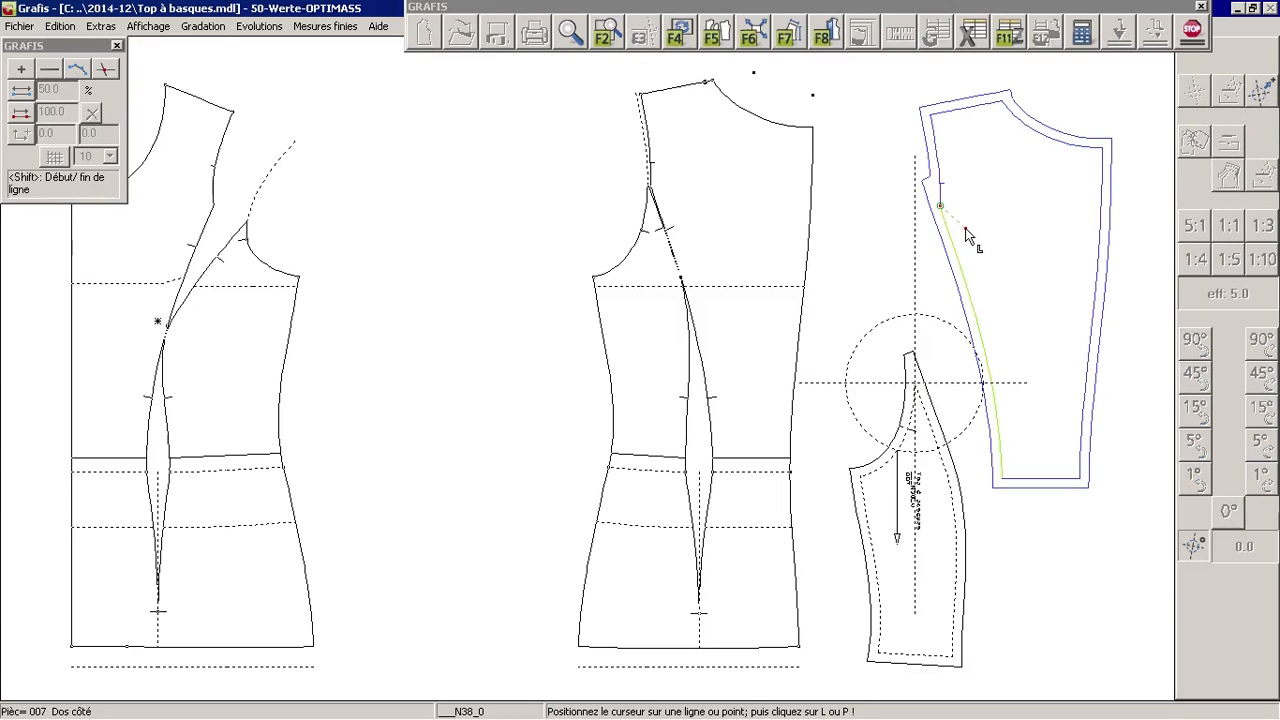
left_click(967, 234)
Realign and rotate Dos côté about the shared point to examine how both princess line seam allowance corners match.
left_click(586, 38)
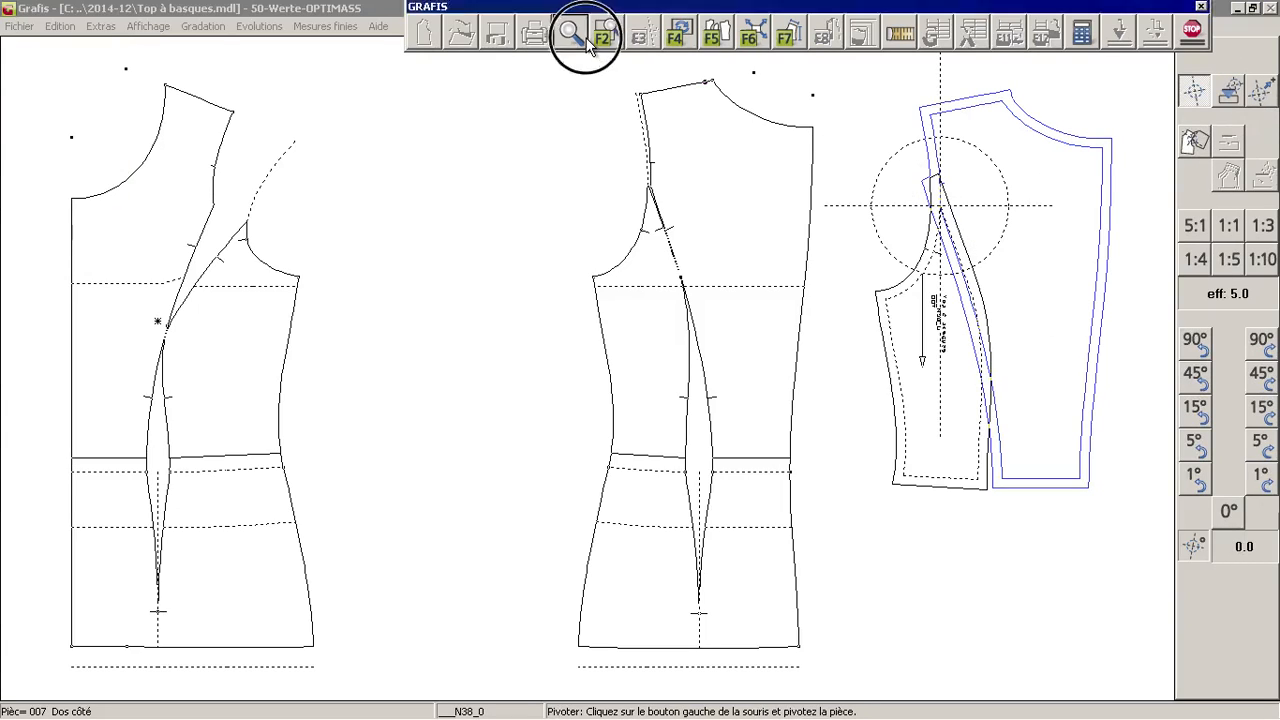
left_click(944, 217)
left_click_drag(1018, 184, 678, 360)
right_click(678, 360)
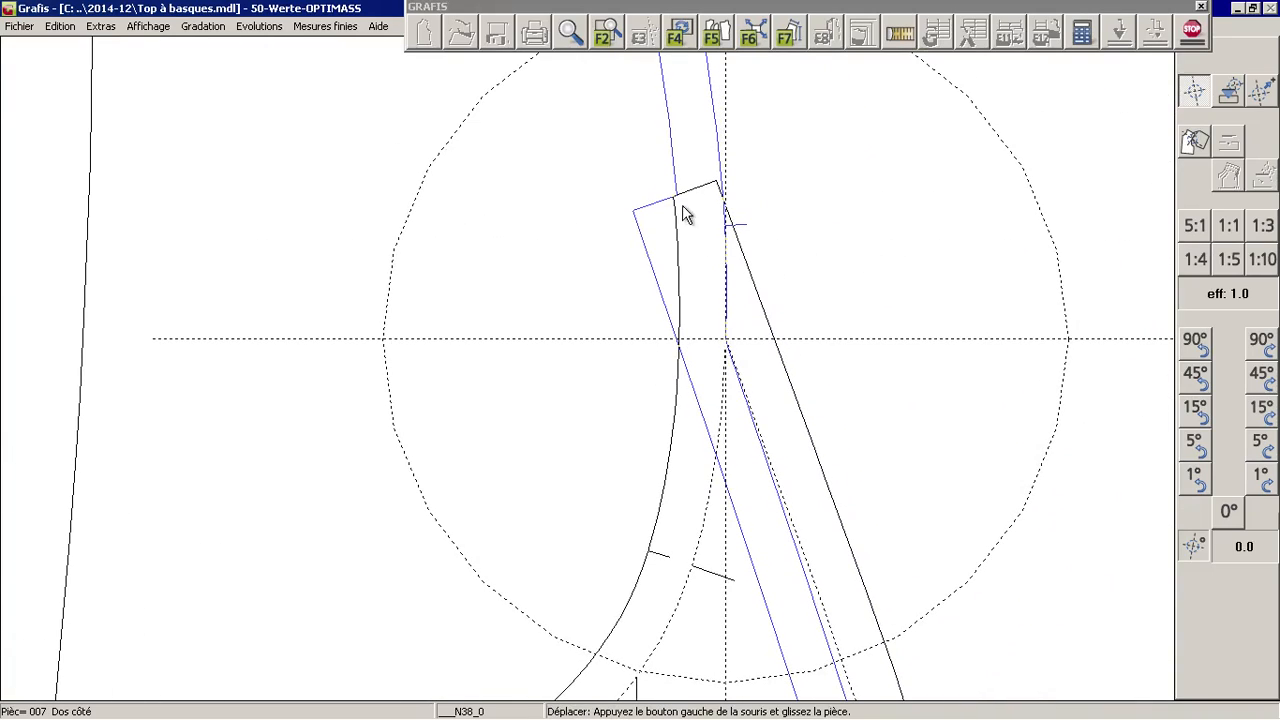
left_click_drag(1021, 208, 1076, 214)
left_click(1257, 100)
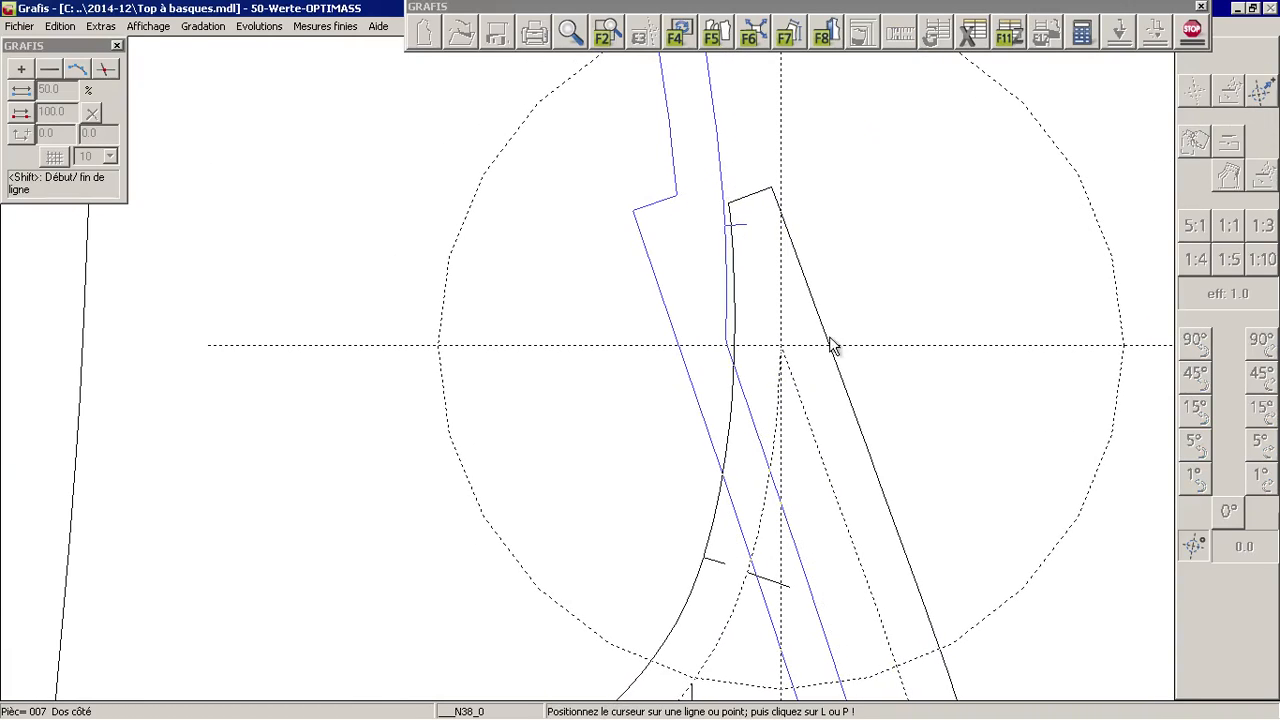
left_click(753, 385)
left_click_drag(82, 488, 77, 574)
right_click(148, 412)
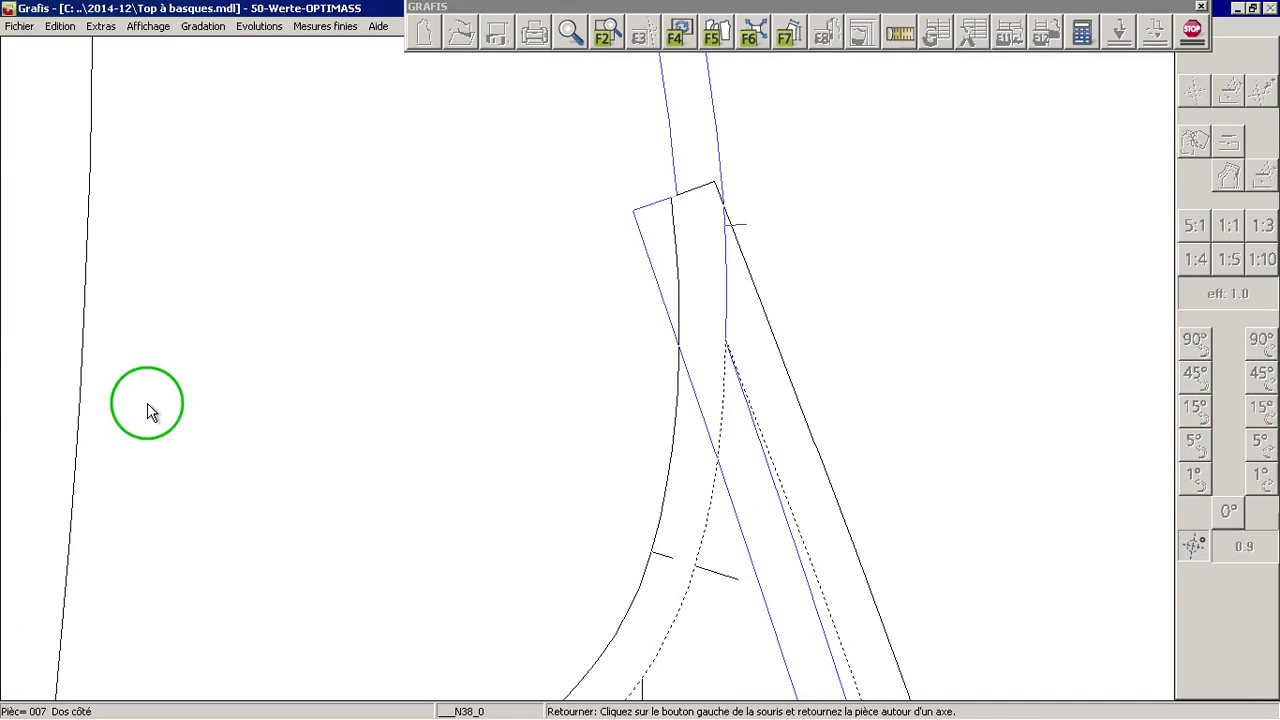
Return the pieces to their original layout and change the stitch lines of Dos centre to dashed.
left_click(715, 39)
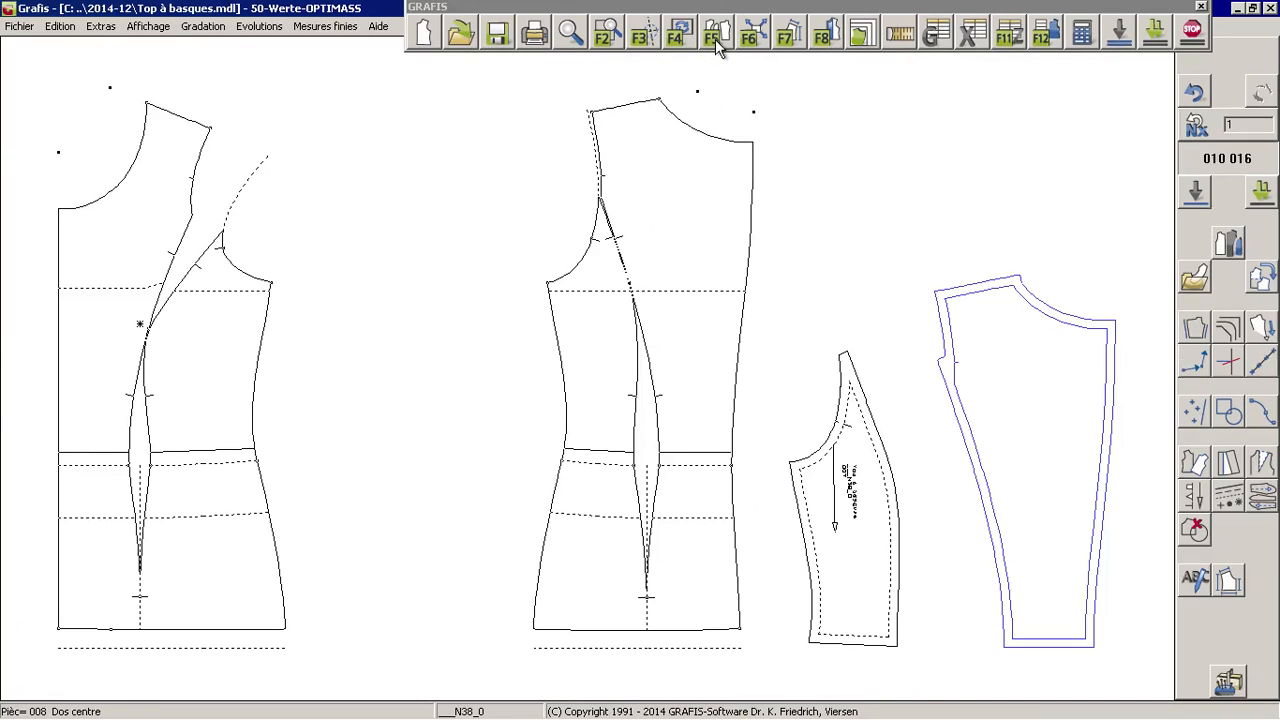
left_click(1223, 500)
left_click(1100, 375)
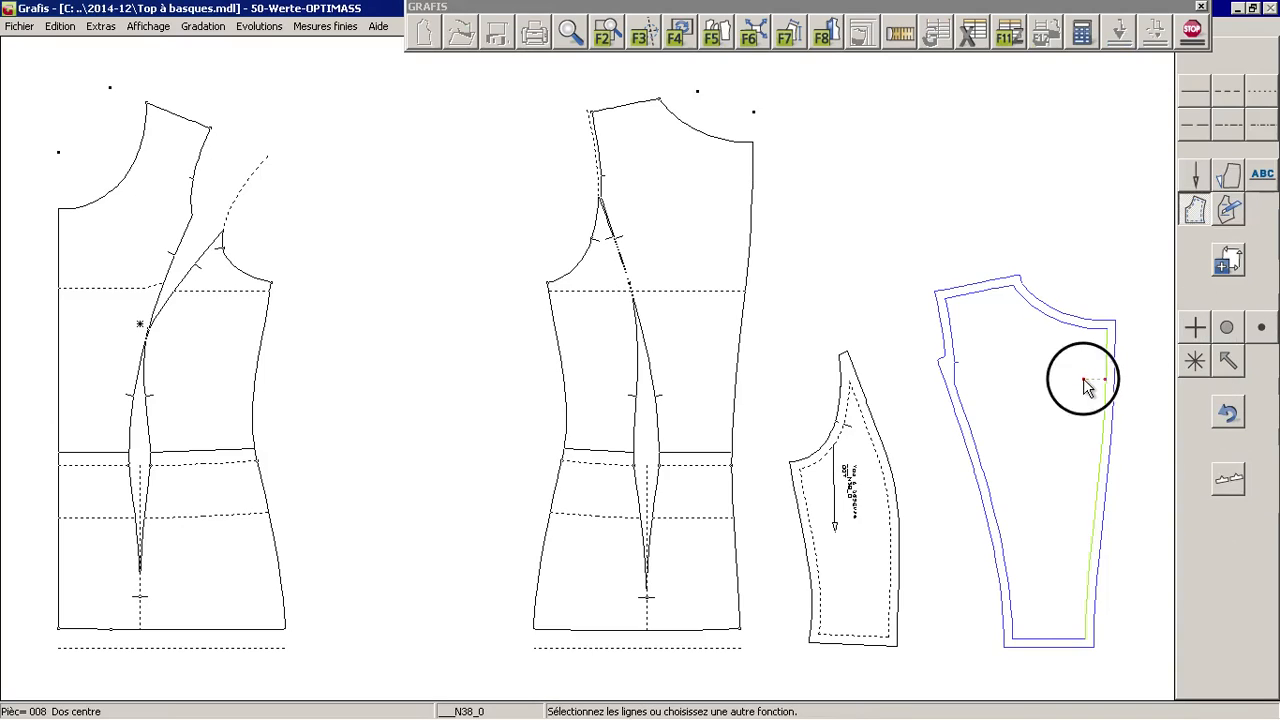
left_click(1225, 363)
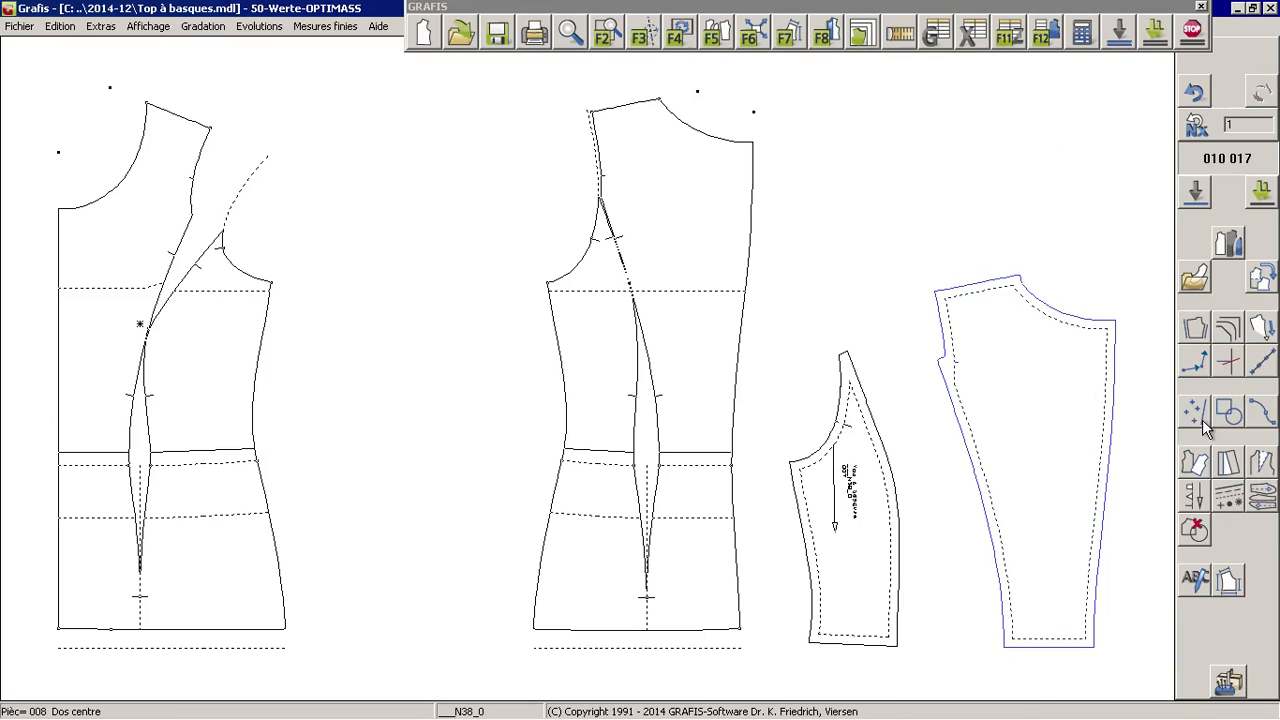
left_click(566, 35)
left_click_drag(928, 355, 637, 329)
left_click_drag(823, 266, 797, 307)
right_click(797, 307)
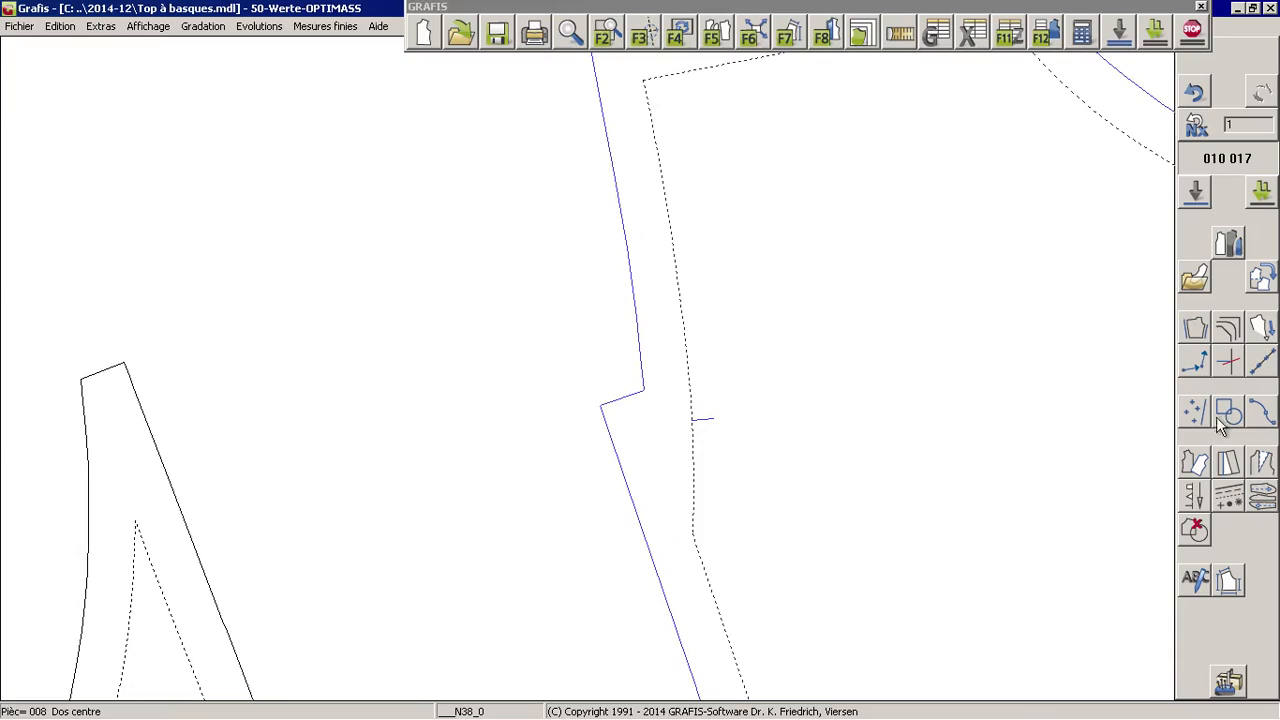
left_click(1196, 463)
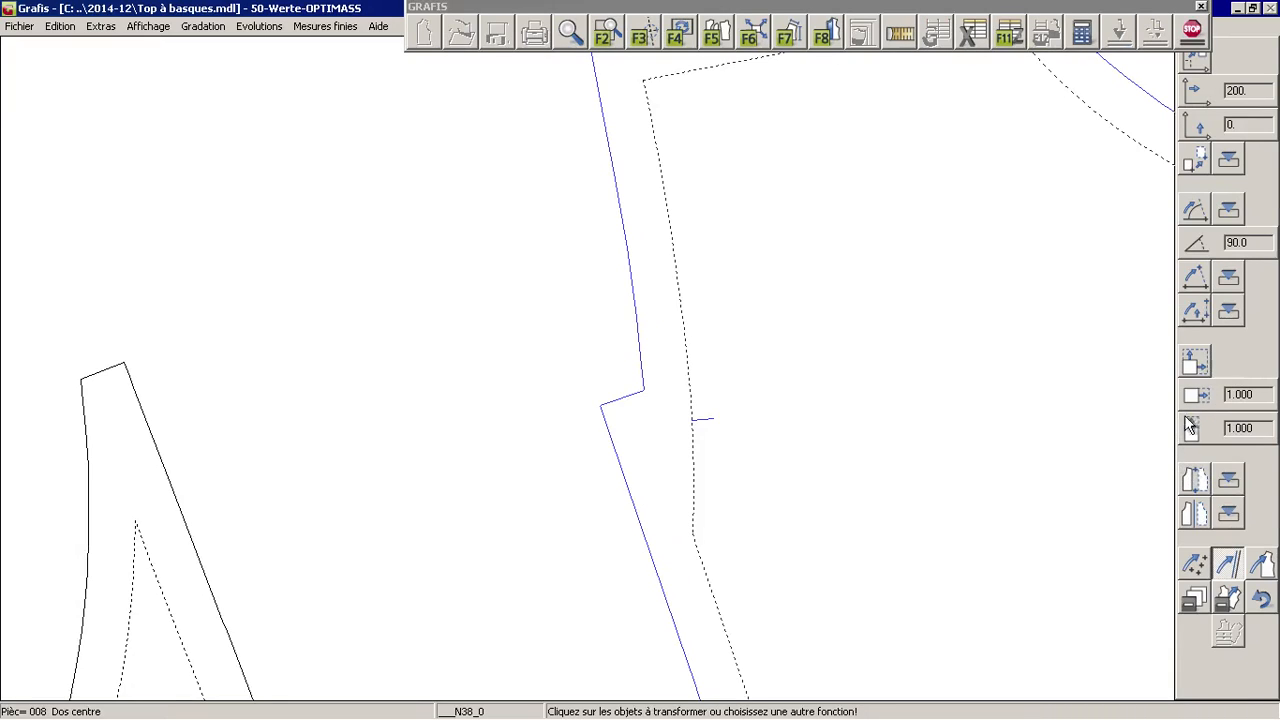
left_click(631, 438)
right_click(1192, 422)
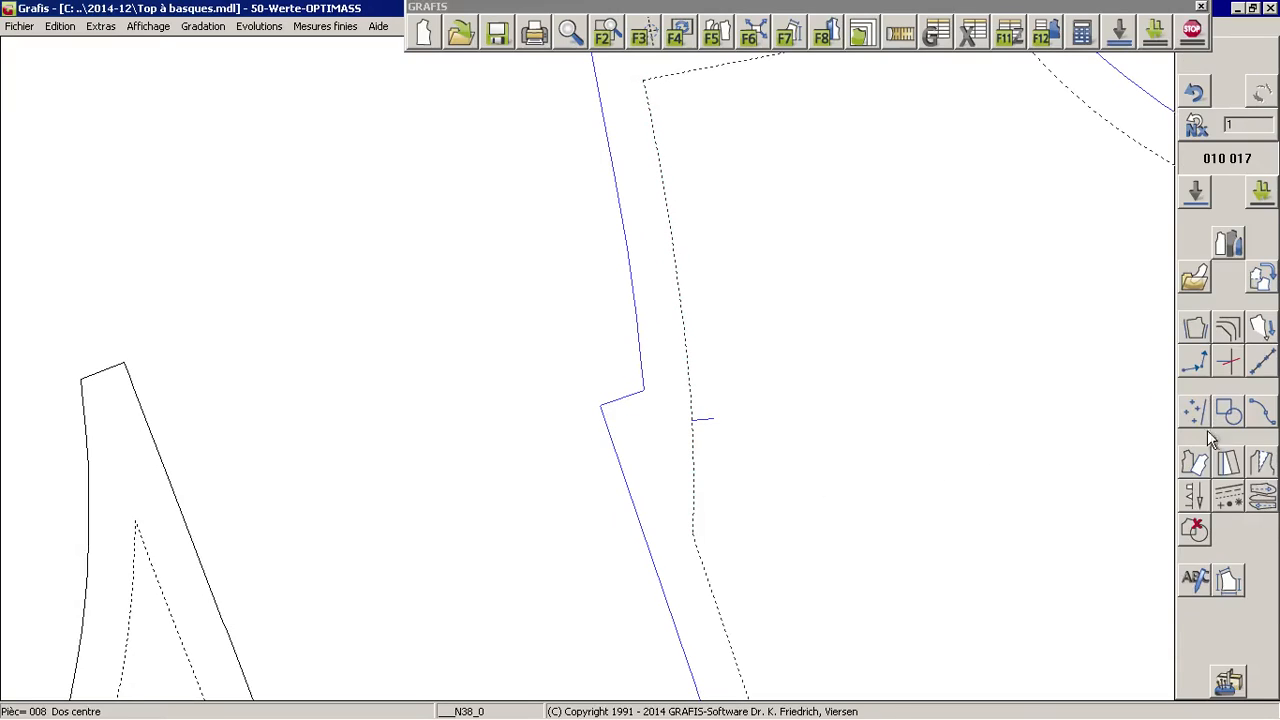
left_click(1199, 498)
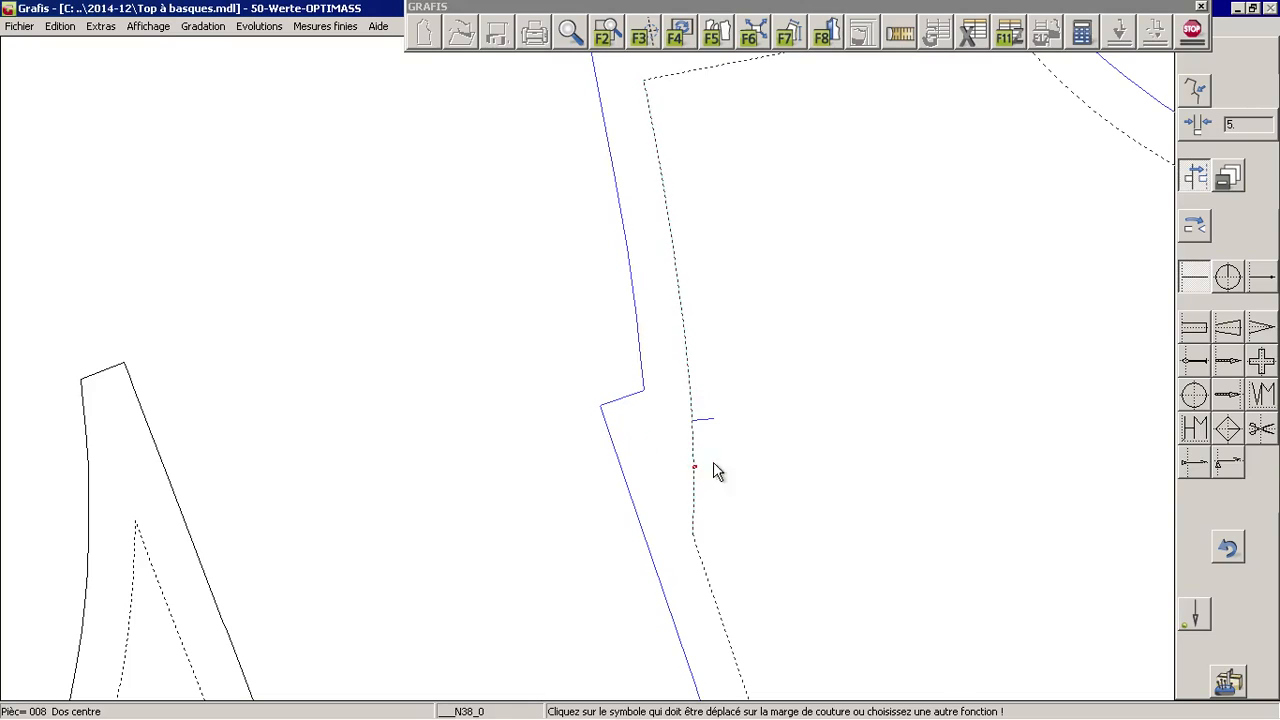
right_click(770, 424)
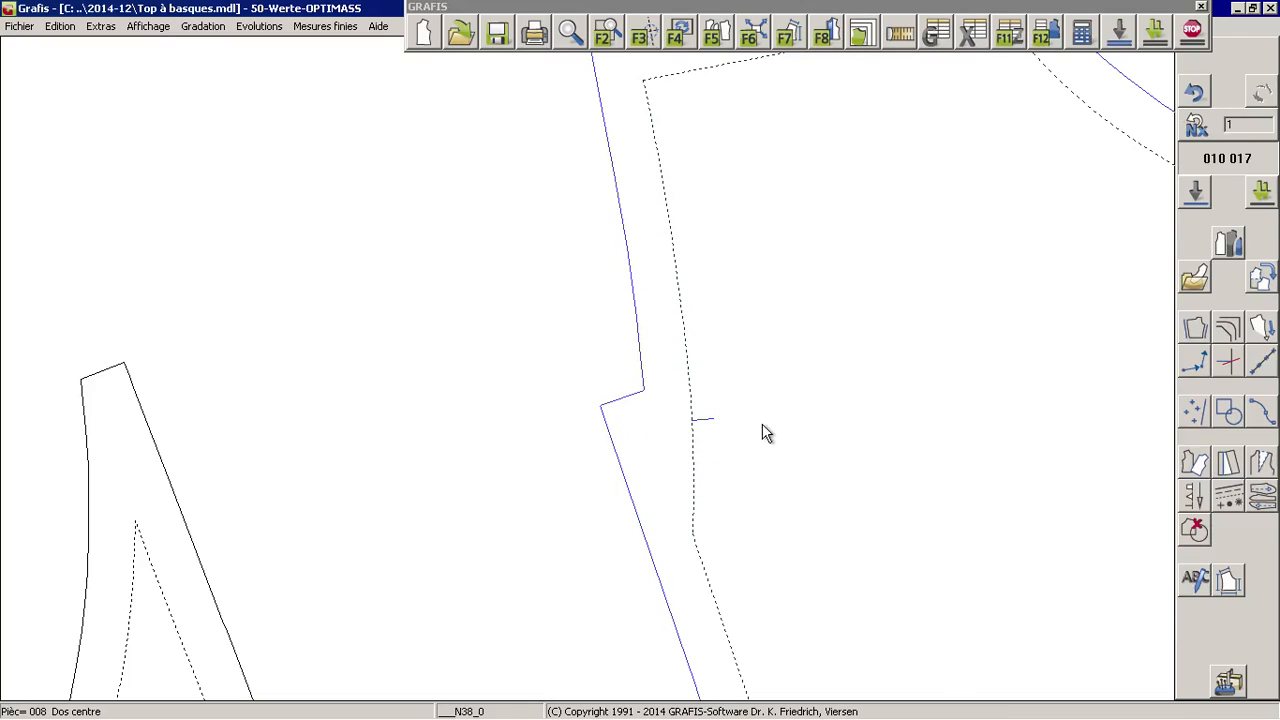
Set the angle X7 of Dos centre's princess line seam allowance corner at the armhole to 10 degrees.
left_click(618, 451)
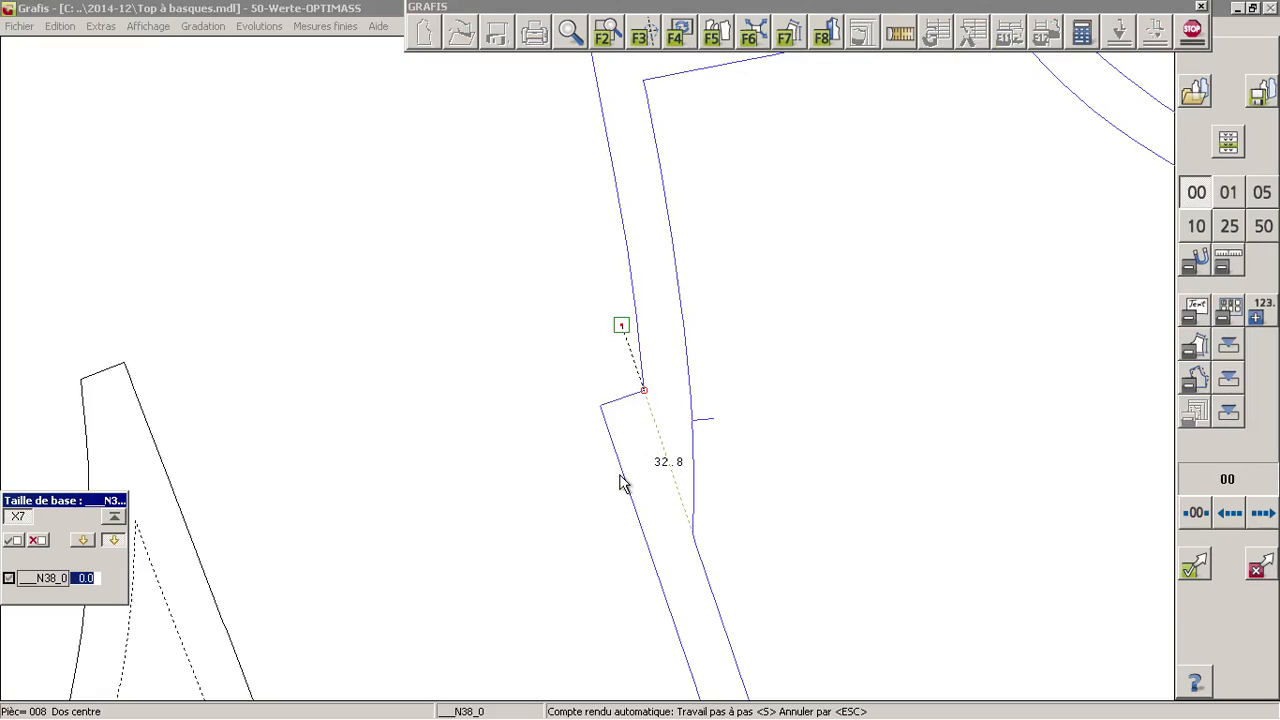
mouse_move(628, 343)
left_mouse_down()
mouse_move(611, 352)
mouse_move(616, 372)
left_mouse_up()
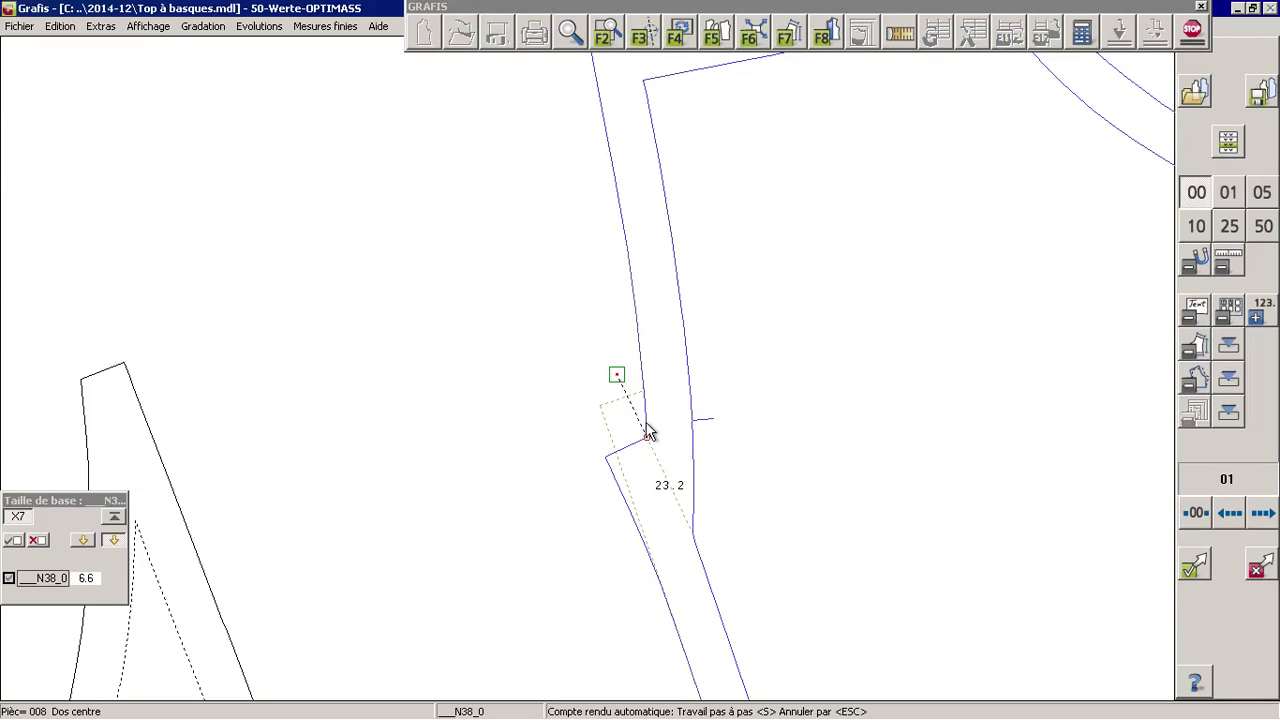
left_click_drag(622, 379, 616, 391)
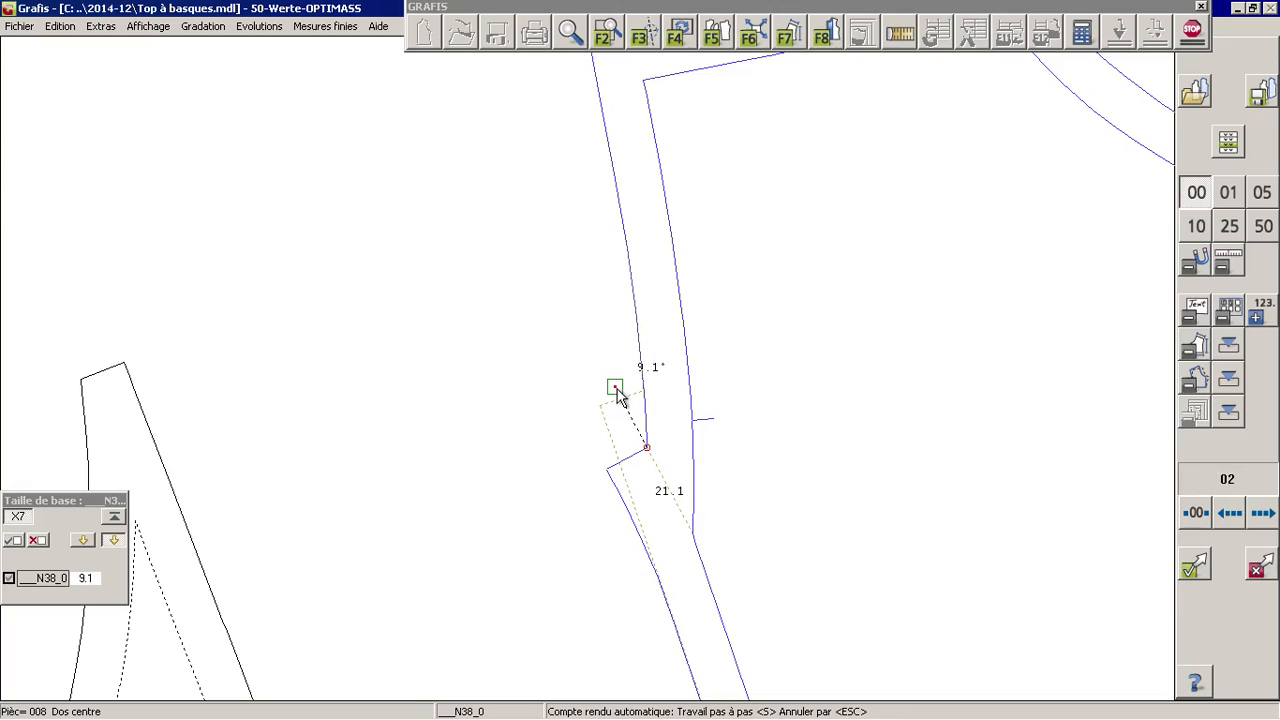
left_click_drag(55, 502, 170, 391)
double_click(204, 467)
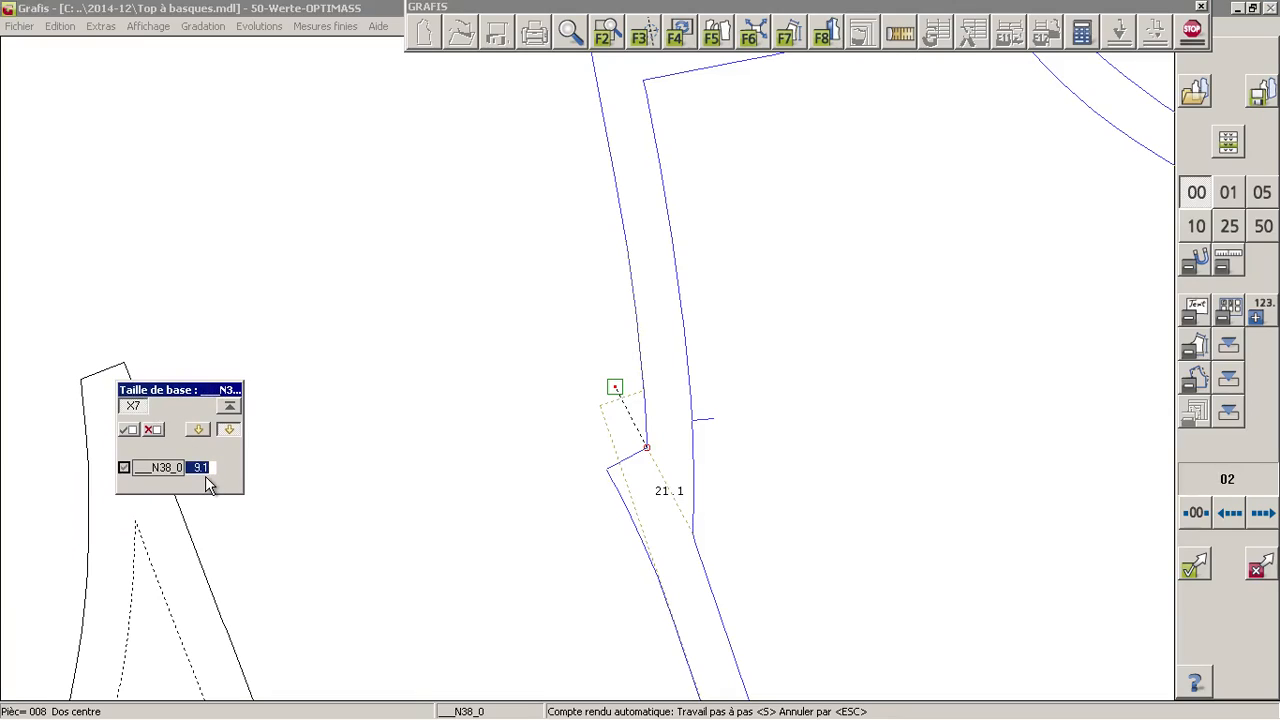
type("10")
key("Return")
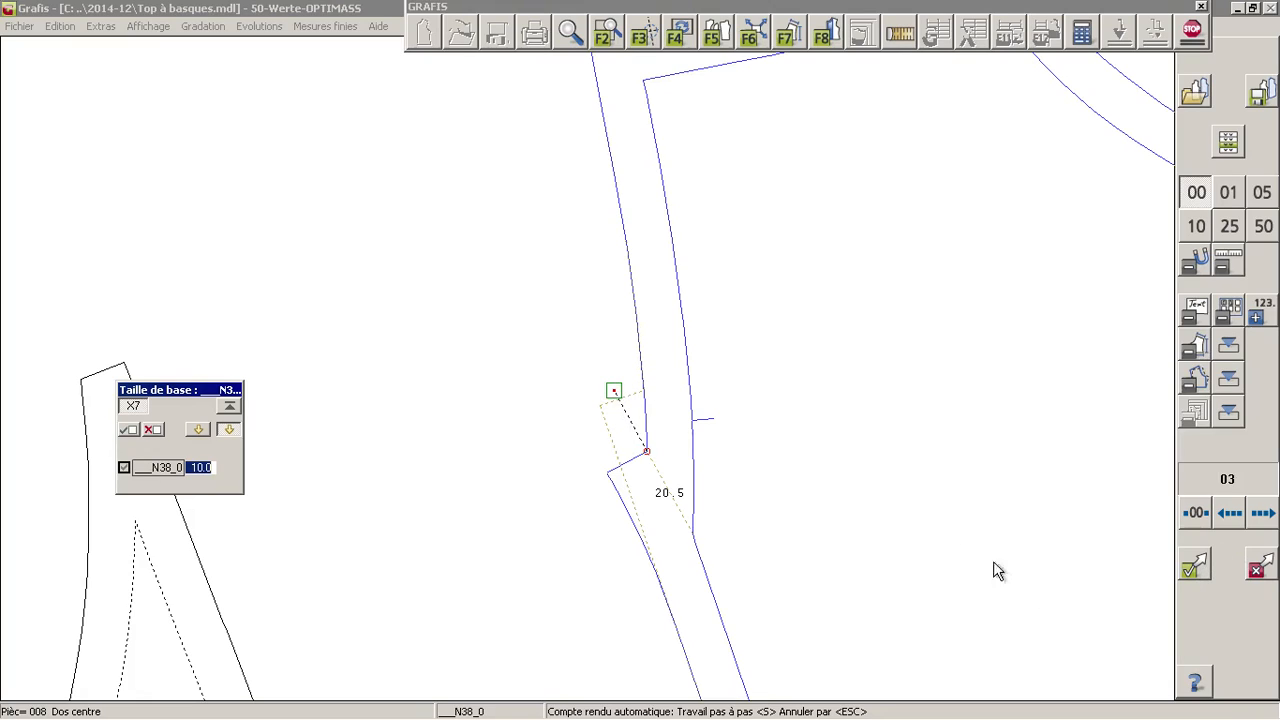
left_click(1194, 566)
Set the angle X7 of the matching upper seam allowance corner on Dos côté to 10 degrees.
left_click(145, 420)
left_click(175, 441)
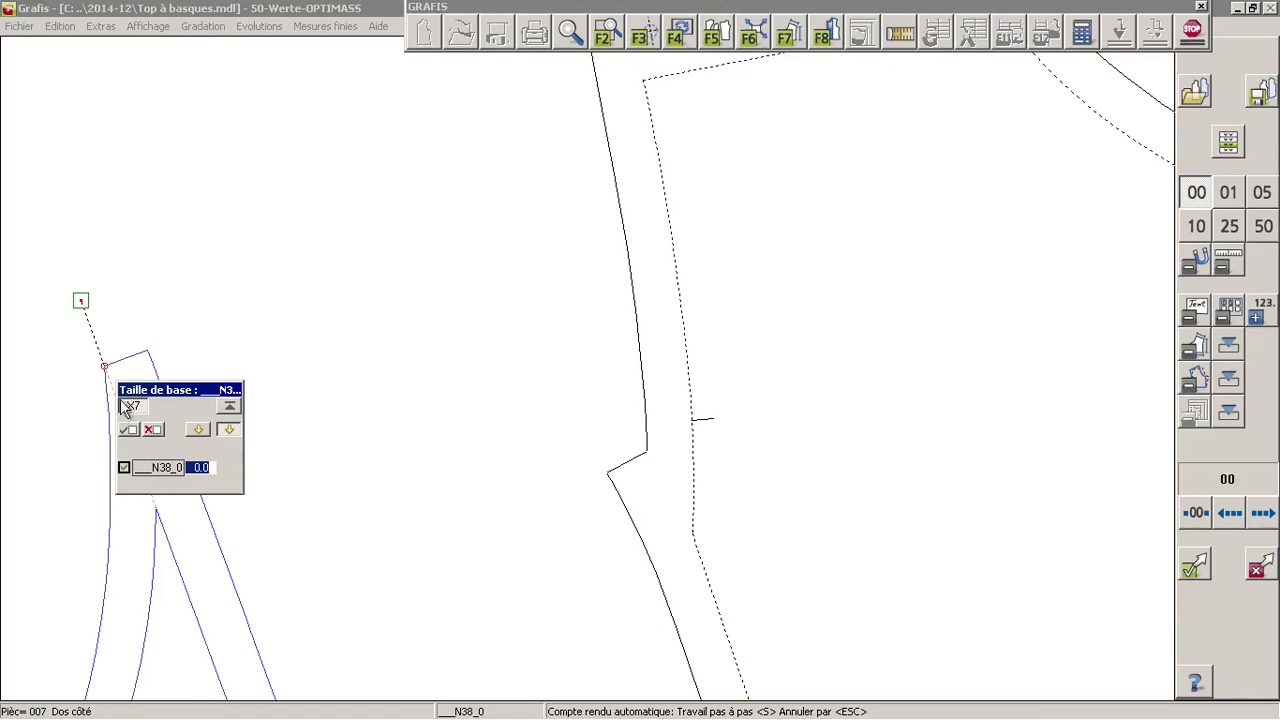
left_click(570, 33)
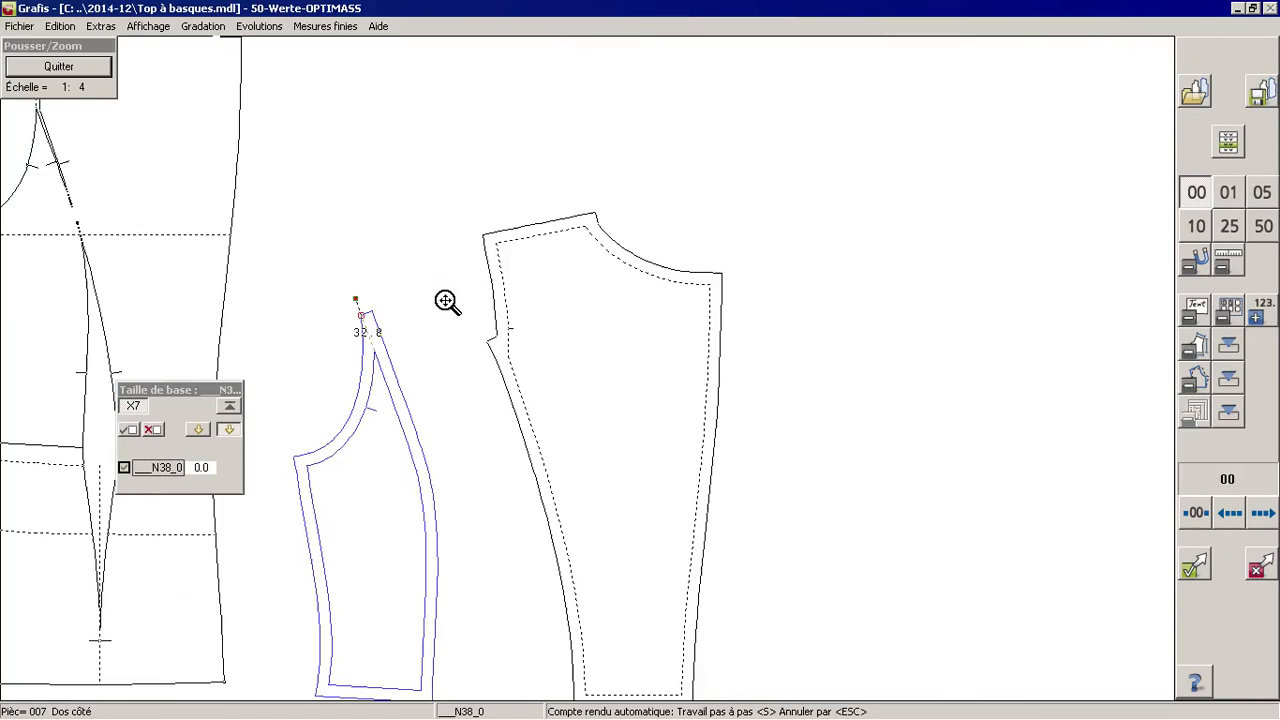
right_click(846, 338)
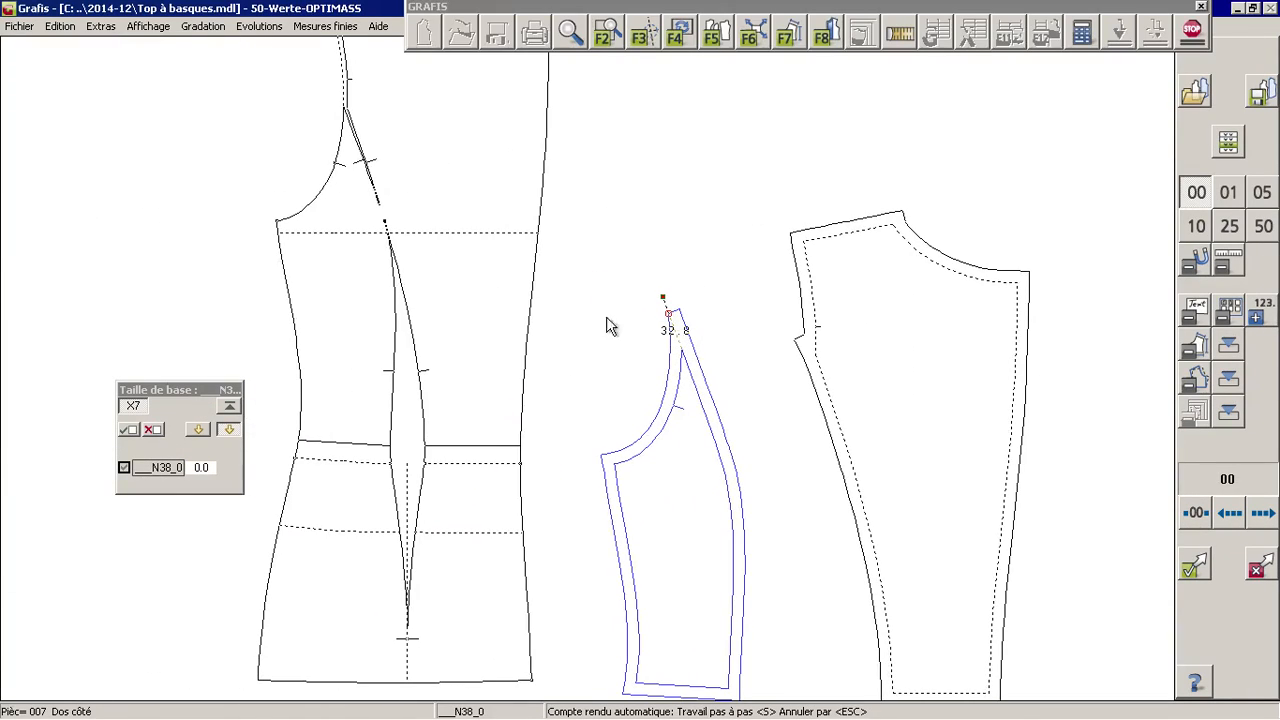
left_click(663, 297)
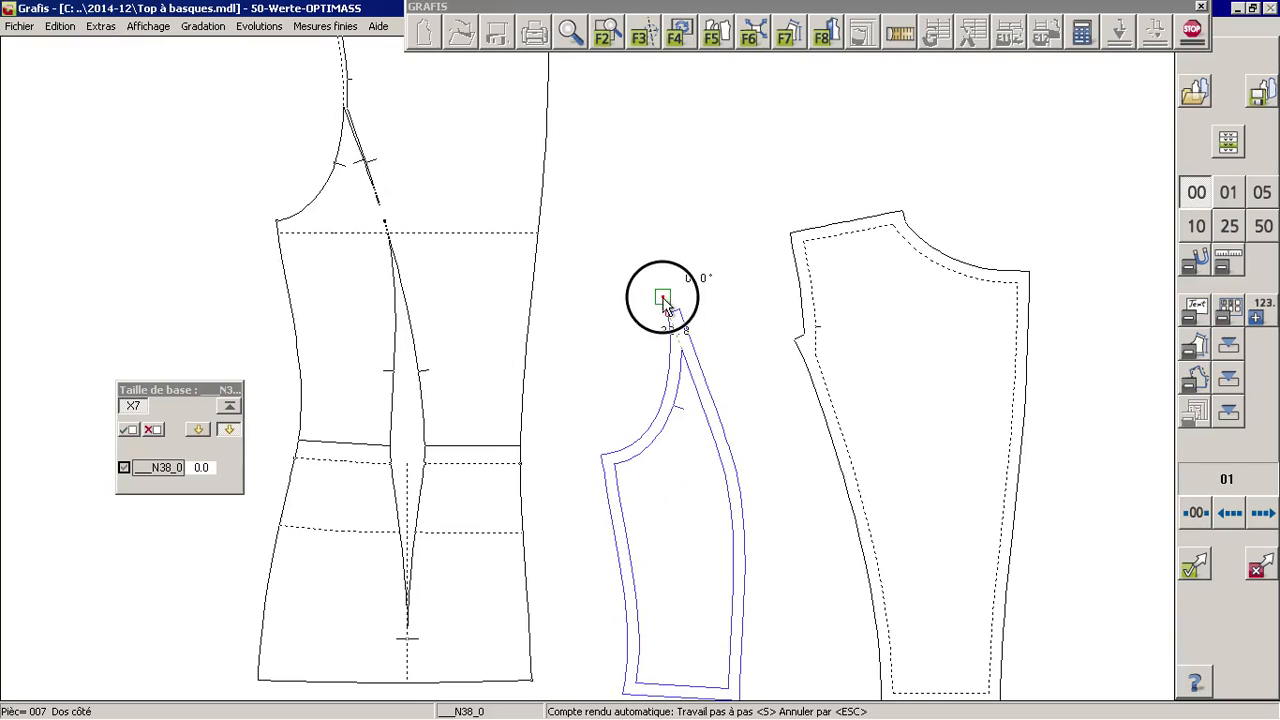
left_click(570, 33)
left_click(671, 297)
right_click(671, 297)
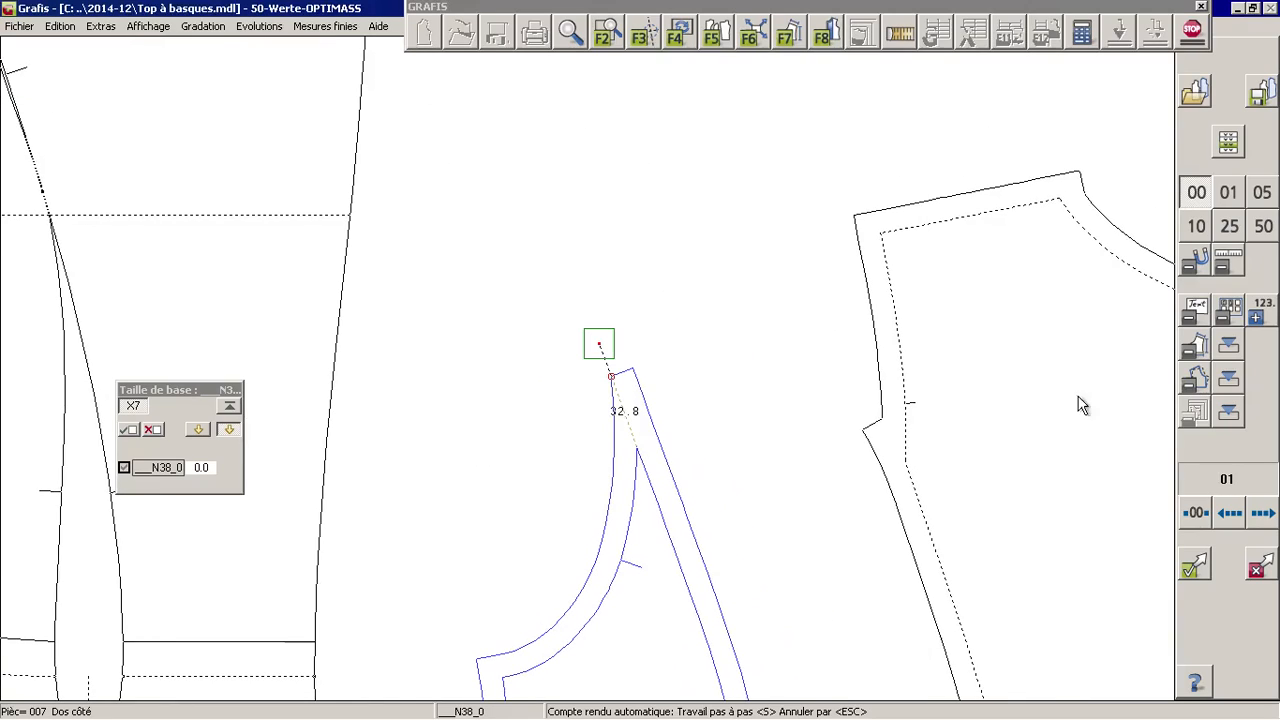
left_click(601, 345)
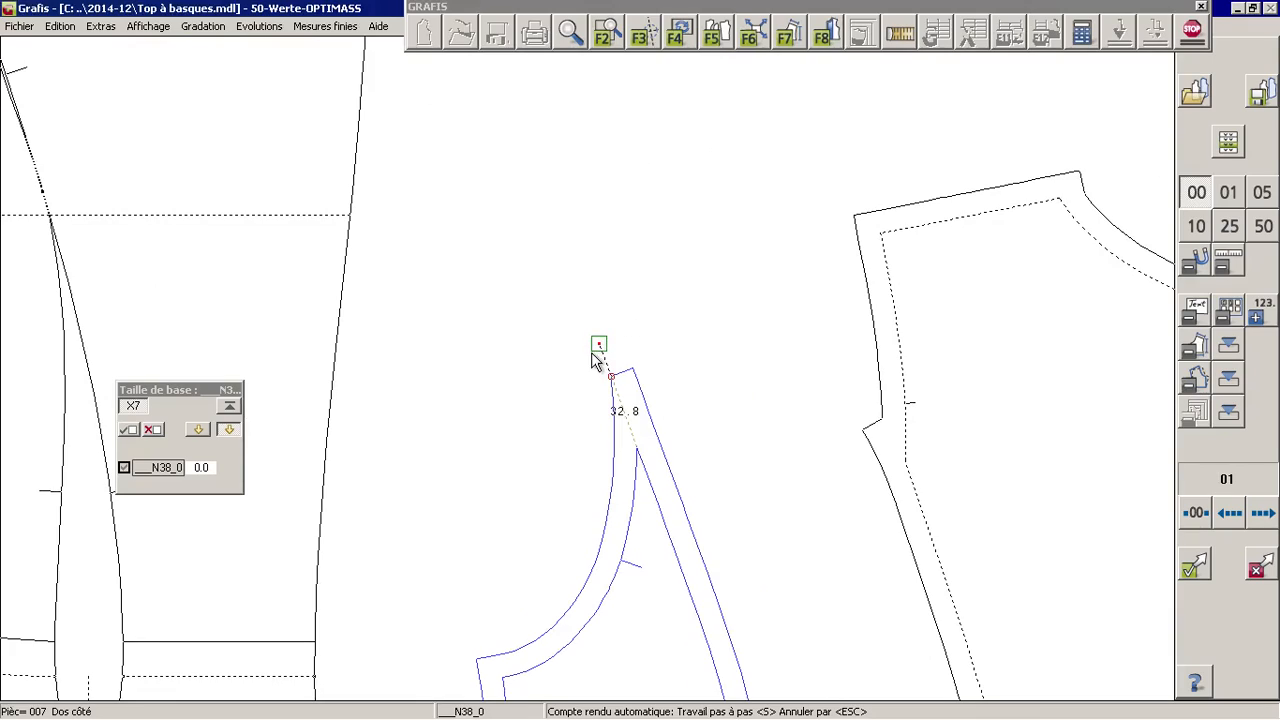
left_click(220, 469)
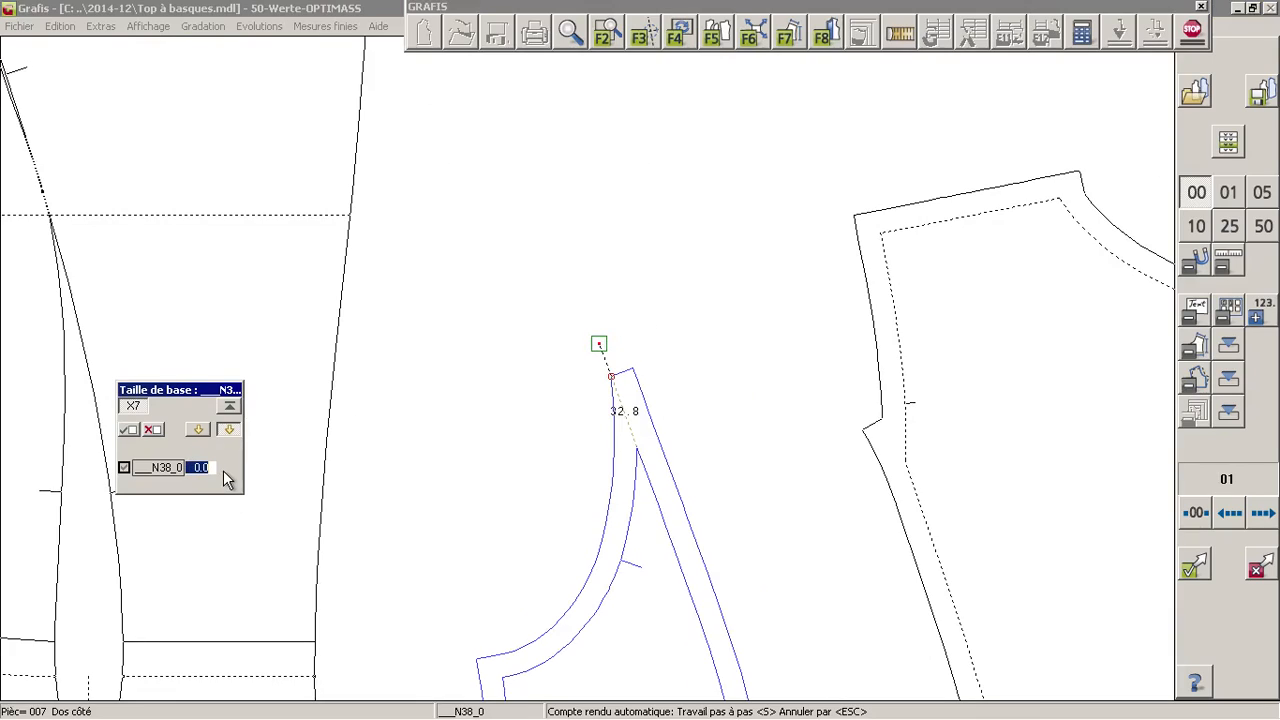
type("10")
key("Return")
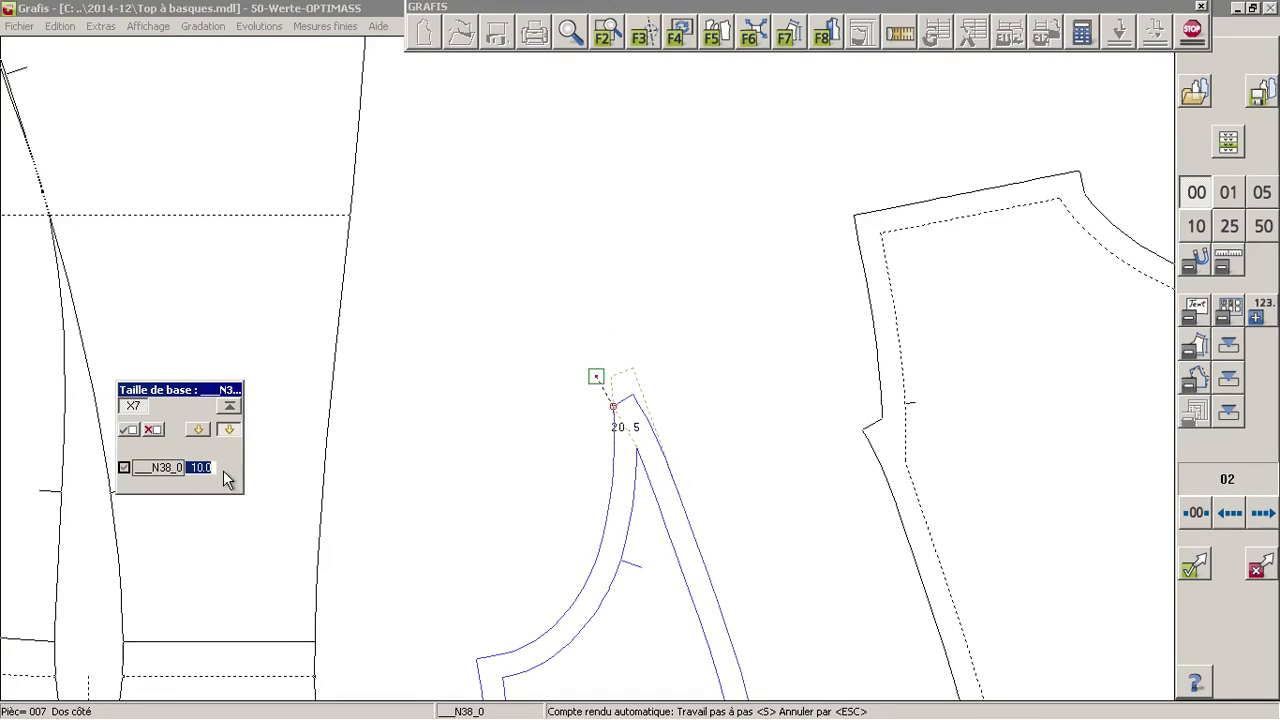
left_click(1193, 568)
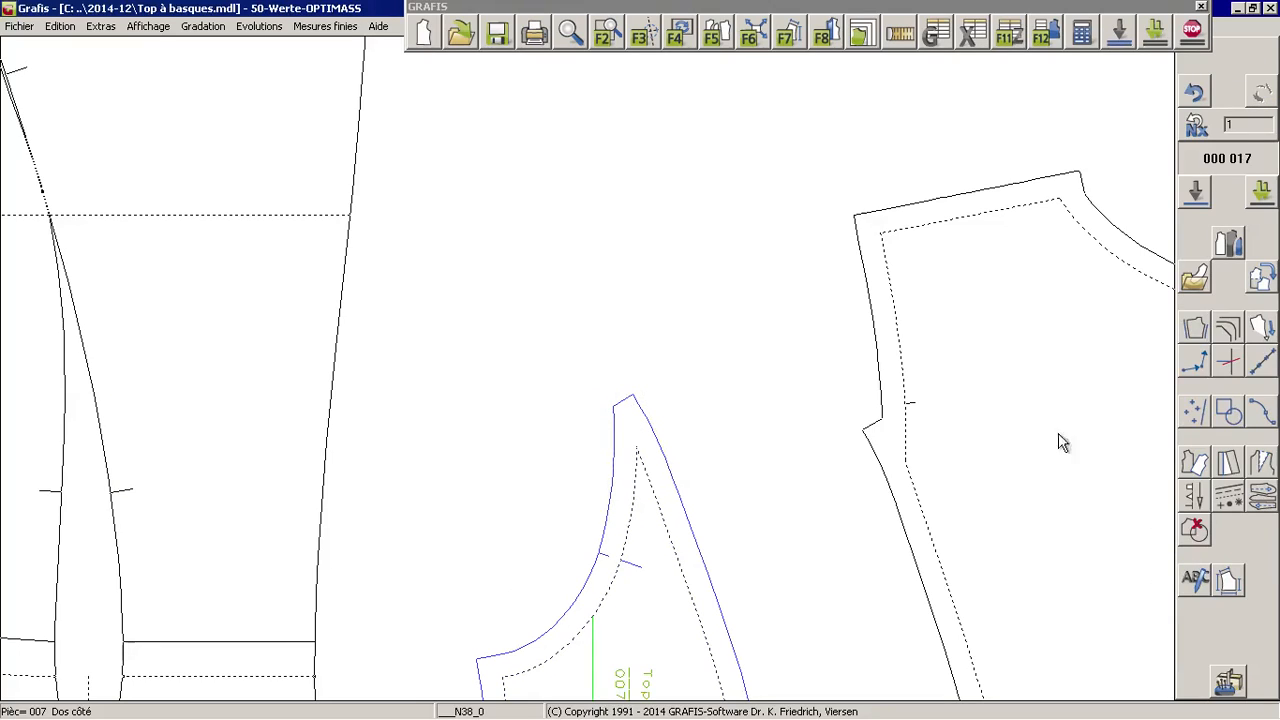
Make Dos centre the active piece and start the notch symbol function.
left_click(919, 411)
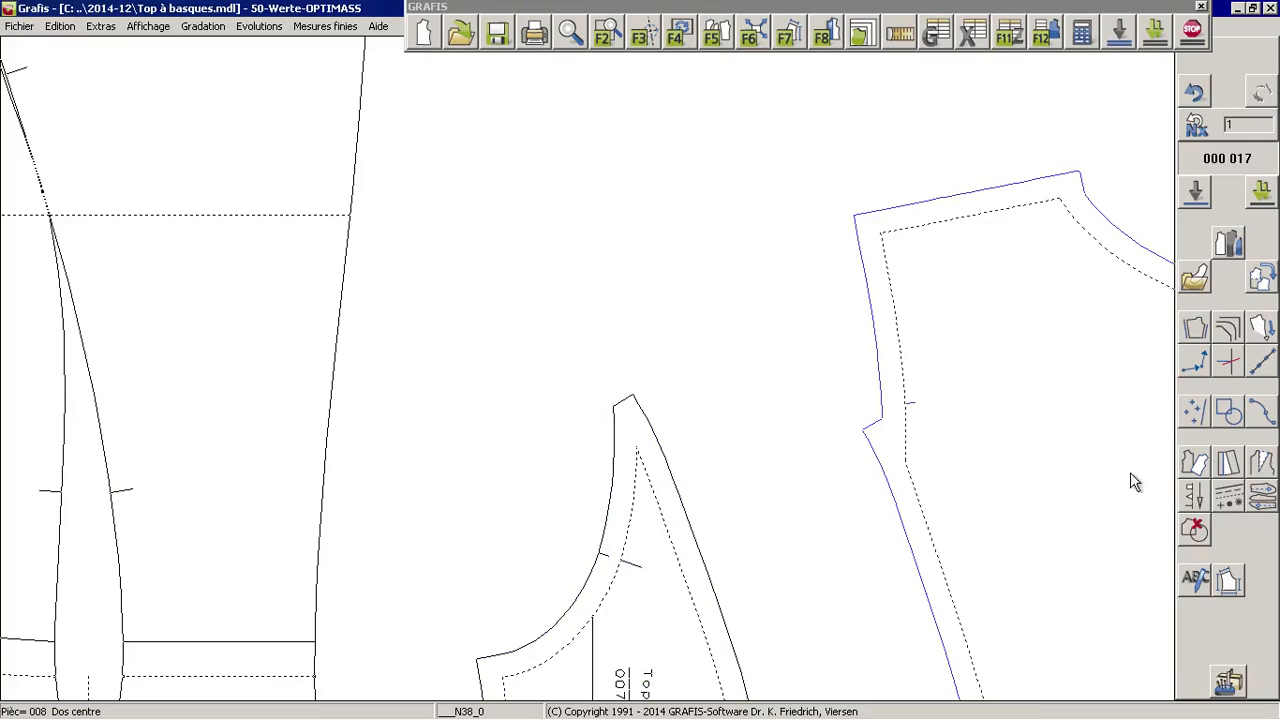
left_click(1193, 493)
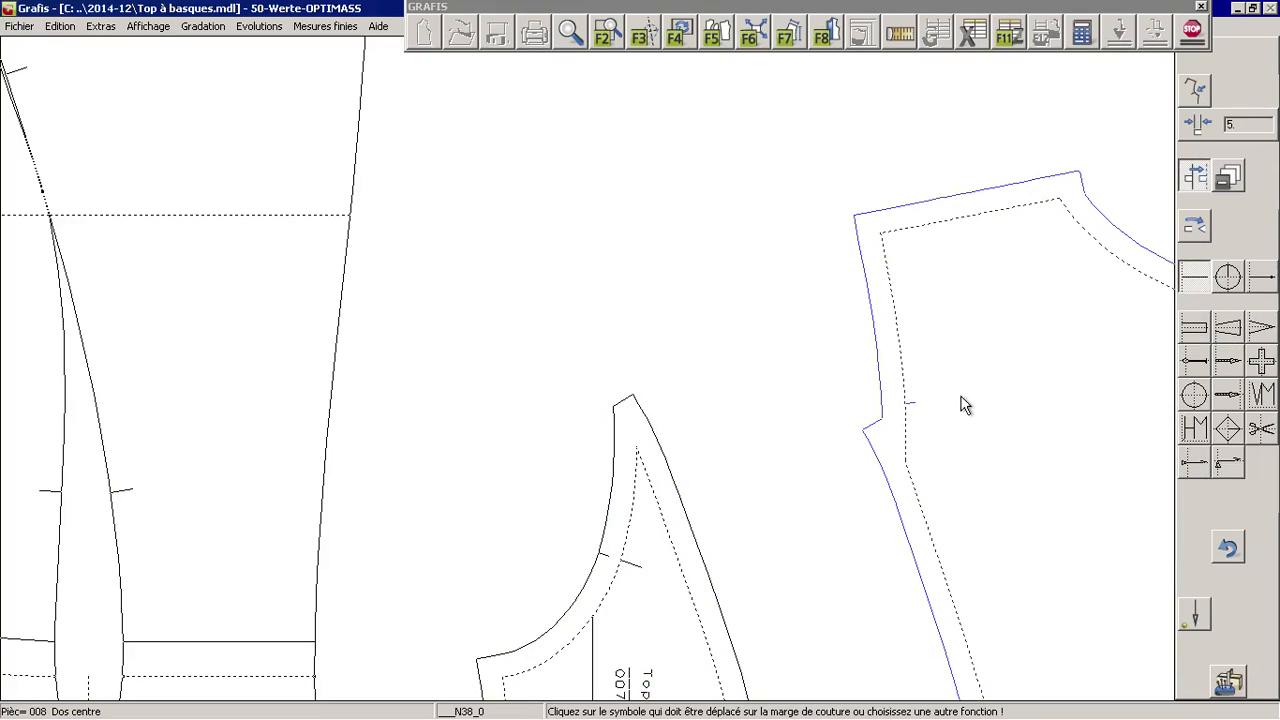
left_click(1196, 89)
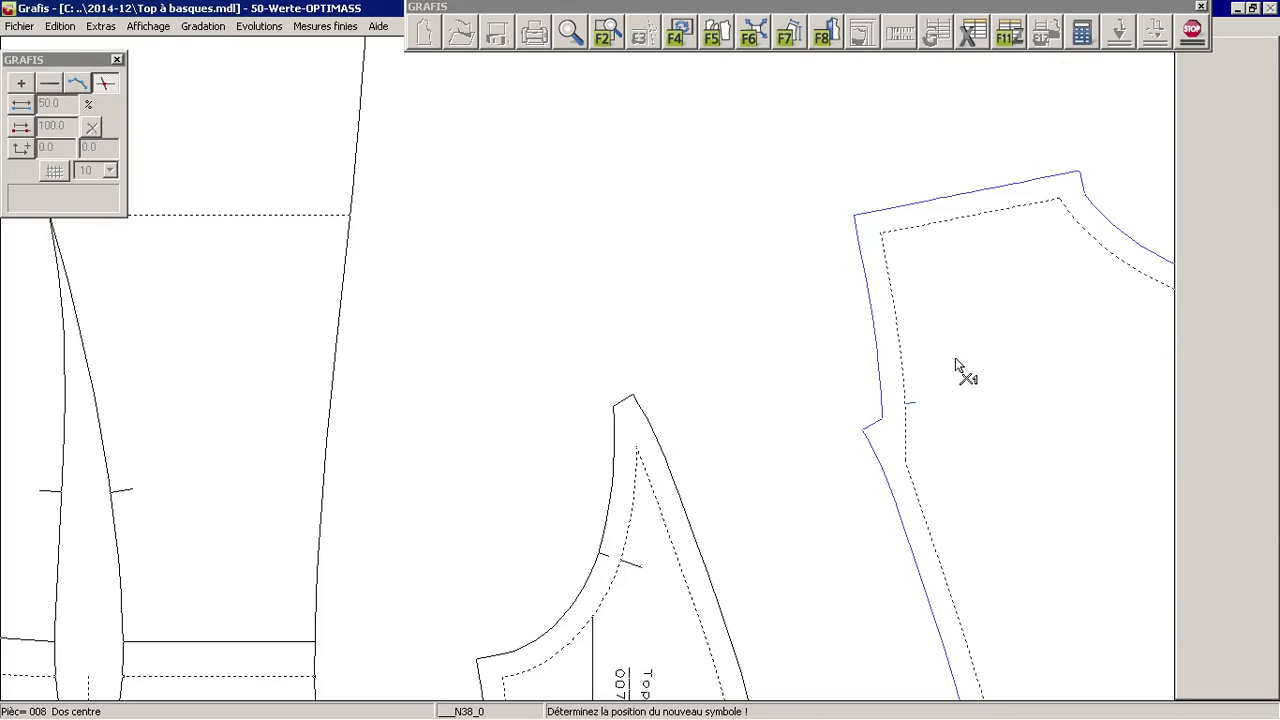
left_click(881, 405)
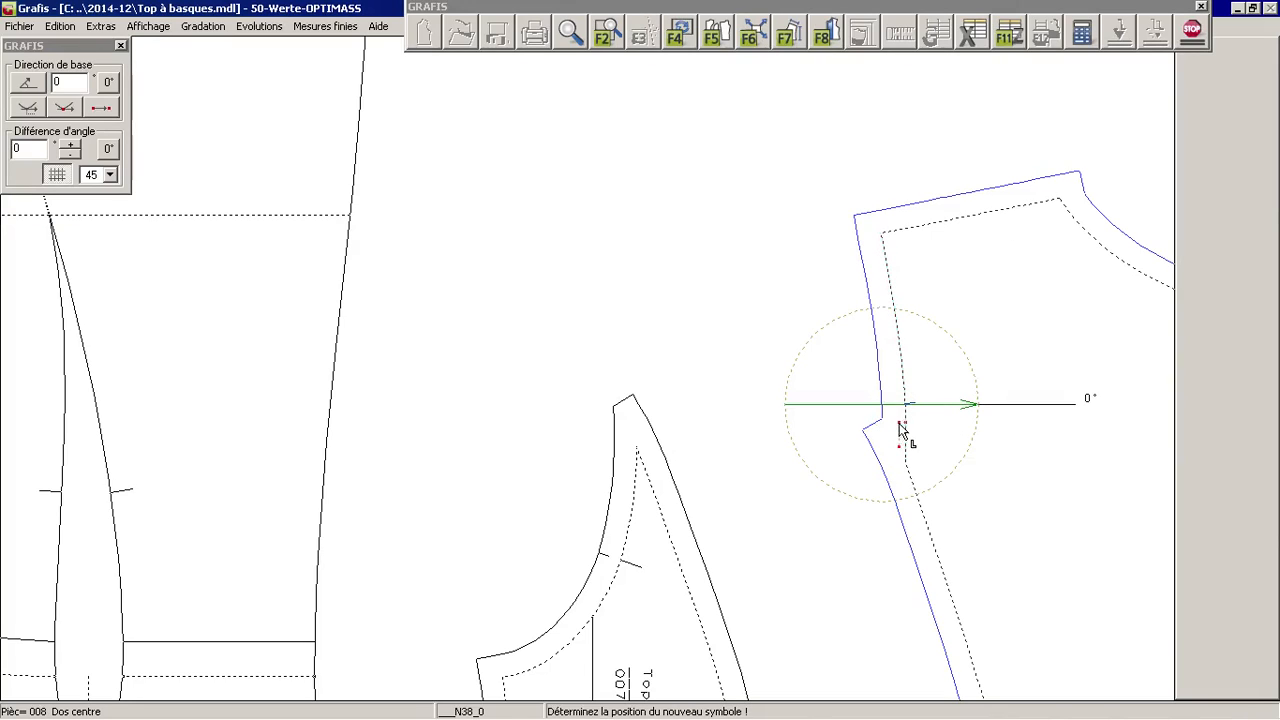
left_click(64, 107)
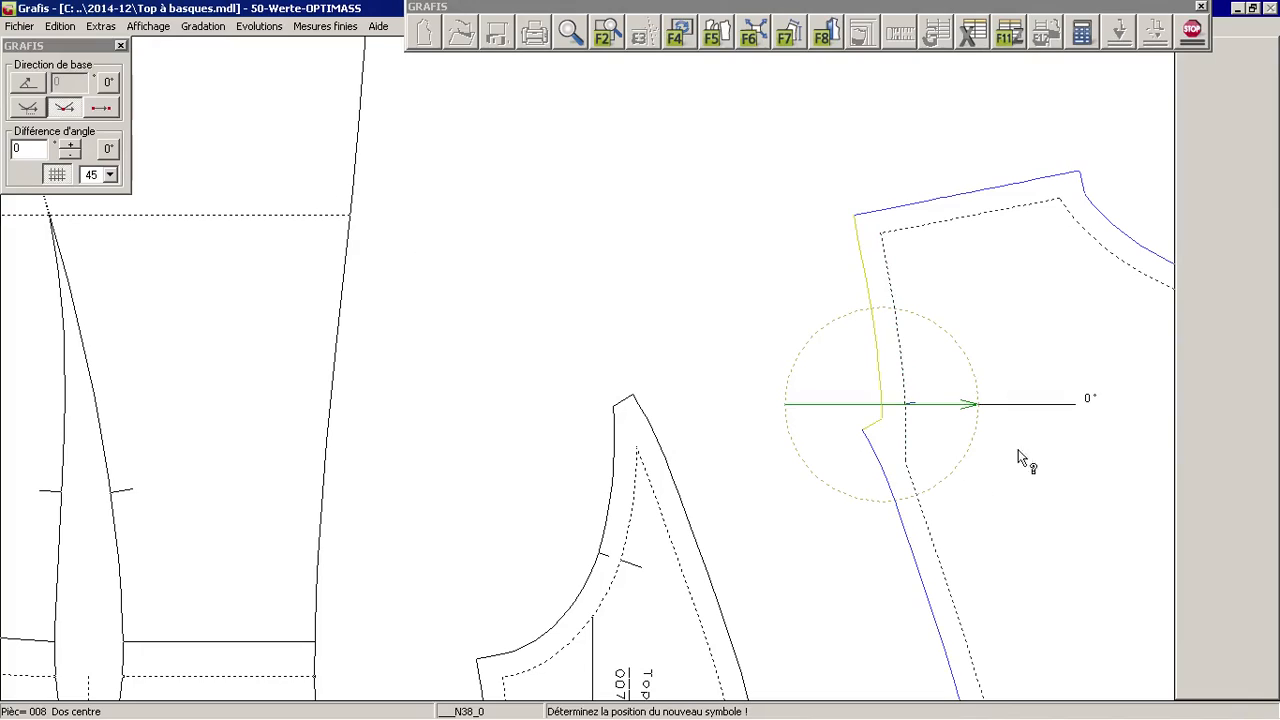
left_click(867, 383)
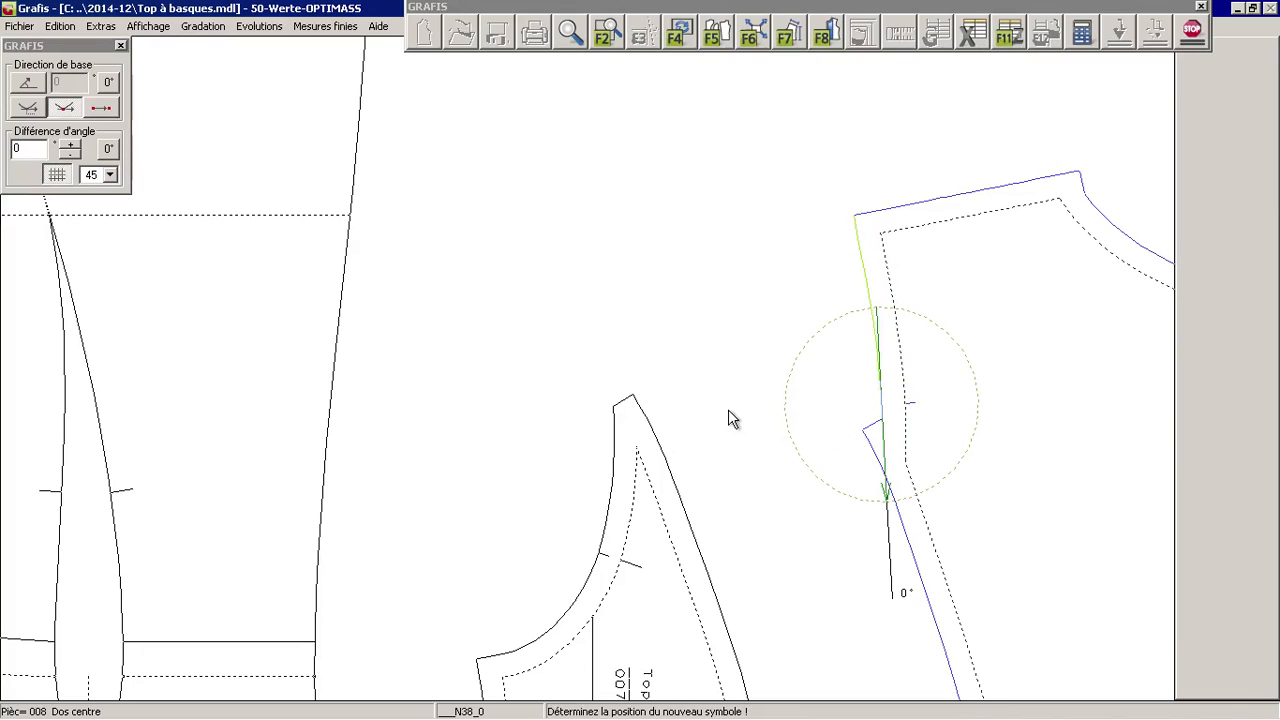
right_click(1056, 410)
right_click(1133, 459)
left_click(1228, 546)
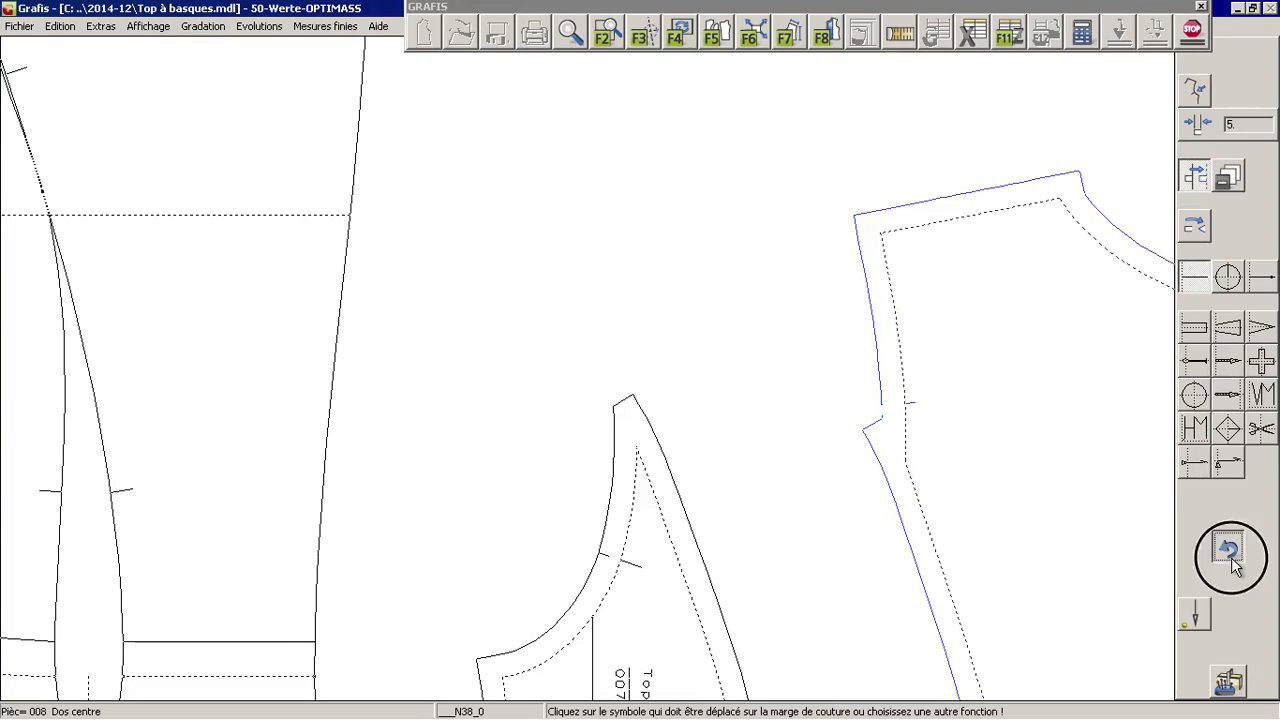
Position a notch on Dos centre's armhole seam allowance edge where the extension of the stitch line notch crosses it.
left_click(943, 400)
left_click(945, 399)
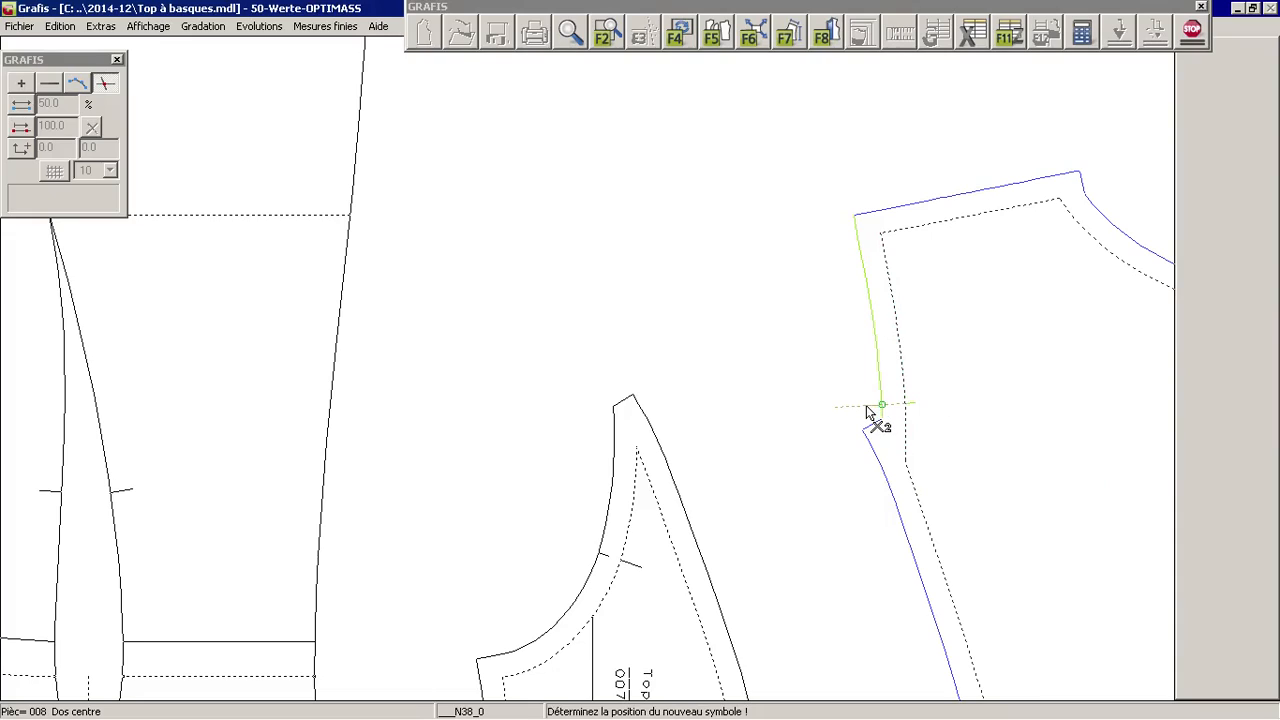
left_click(866, 405)
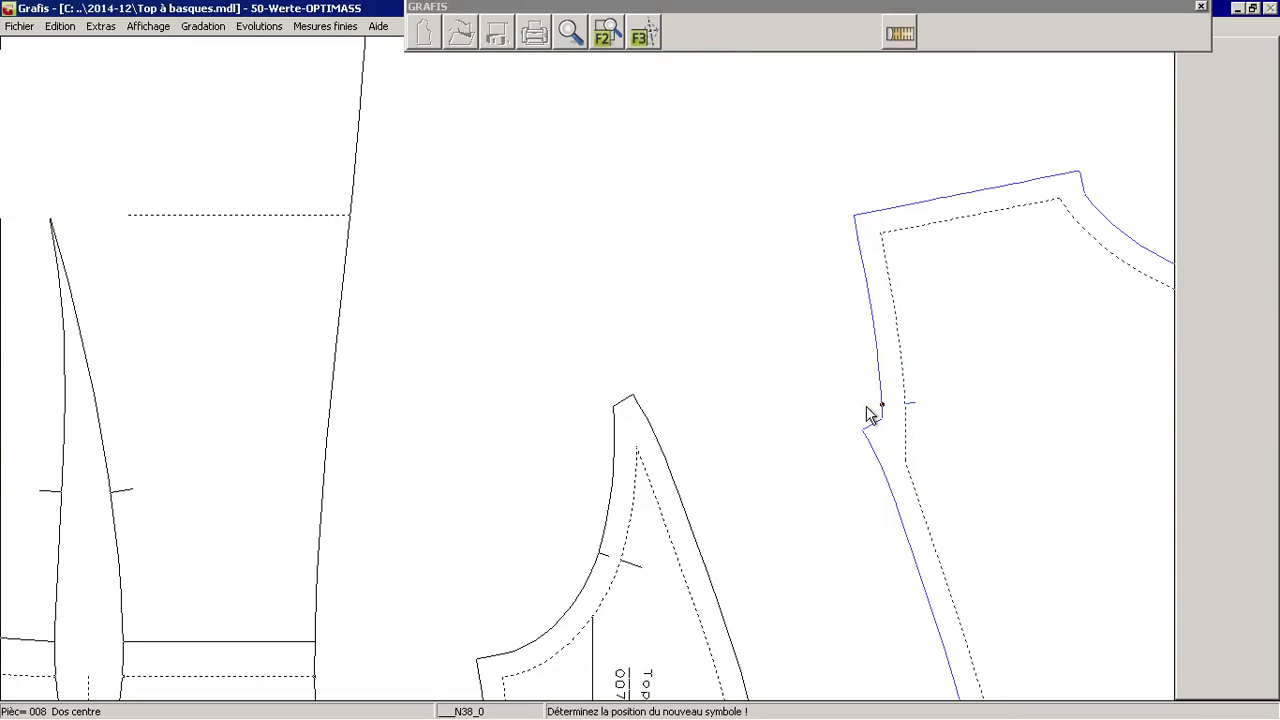
left_click(562, 25)
left_click(809, 328)
left_click(984, 481)
left_click_drag(983, 480, 671, 406)
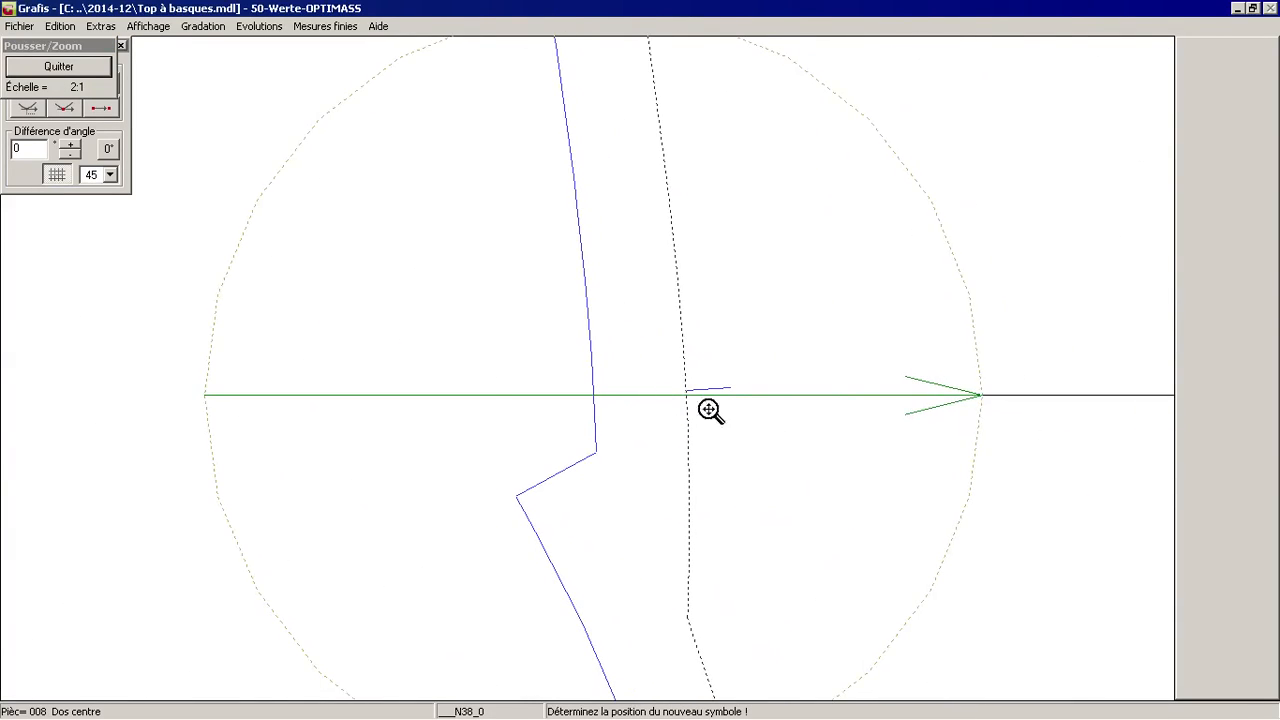
right_click(671, 406)
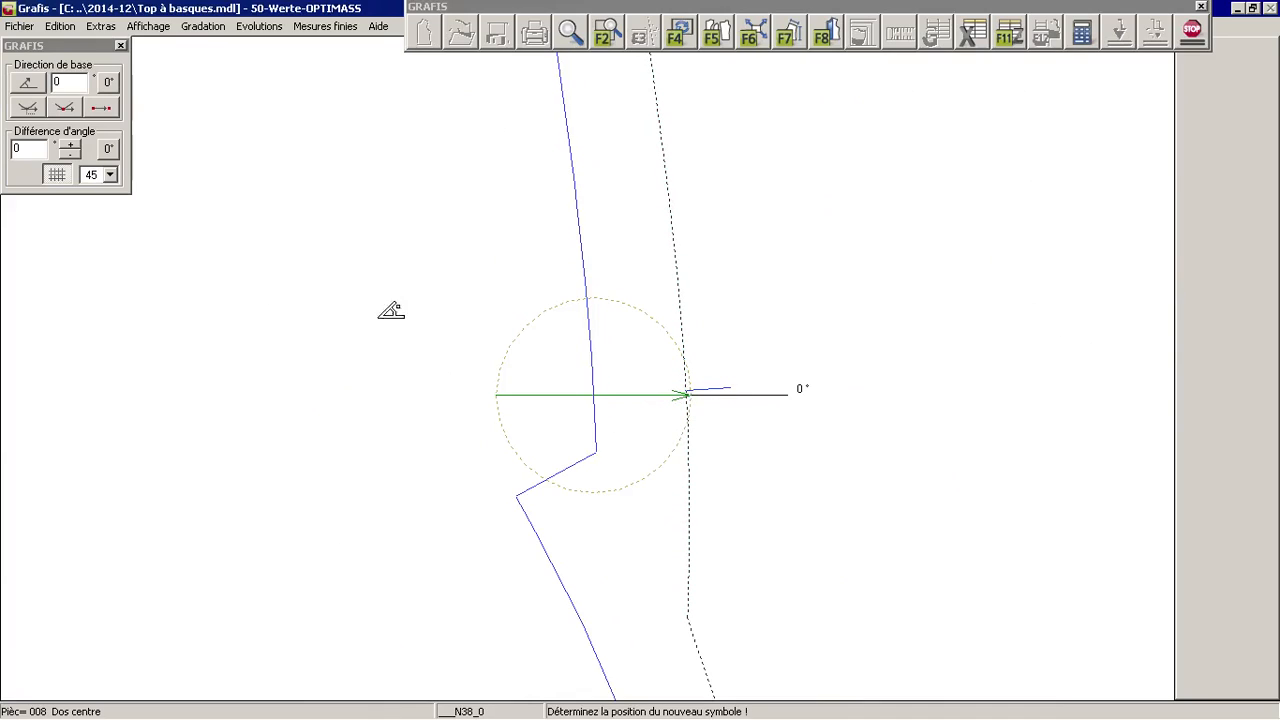
Orient the new notch at 90 degrees to Dos centre's armhole seam allowance edge, pointing into the piece.
left_click(64, 108)
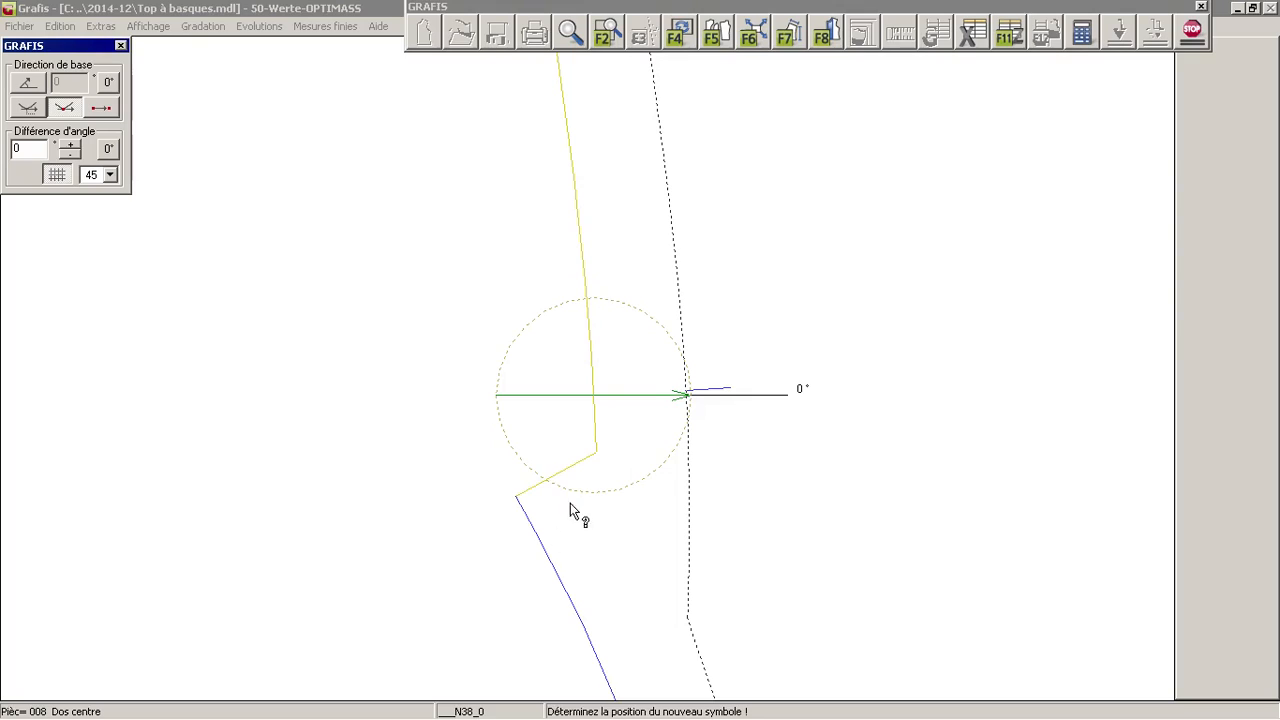
left_click(601, 270)
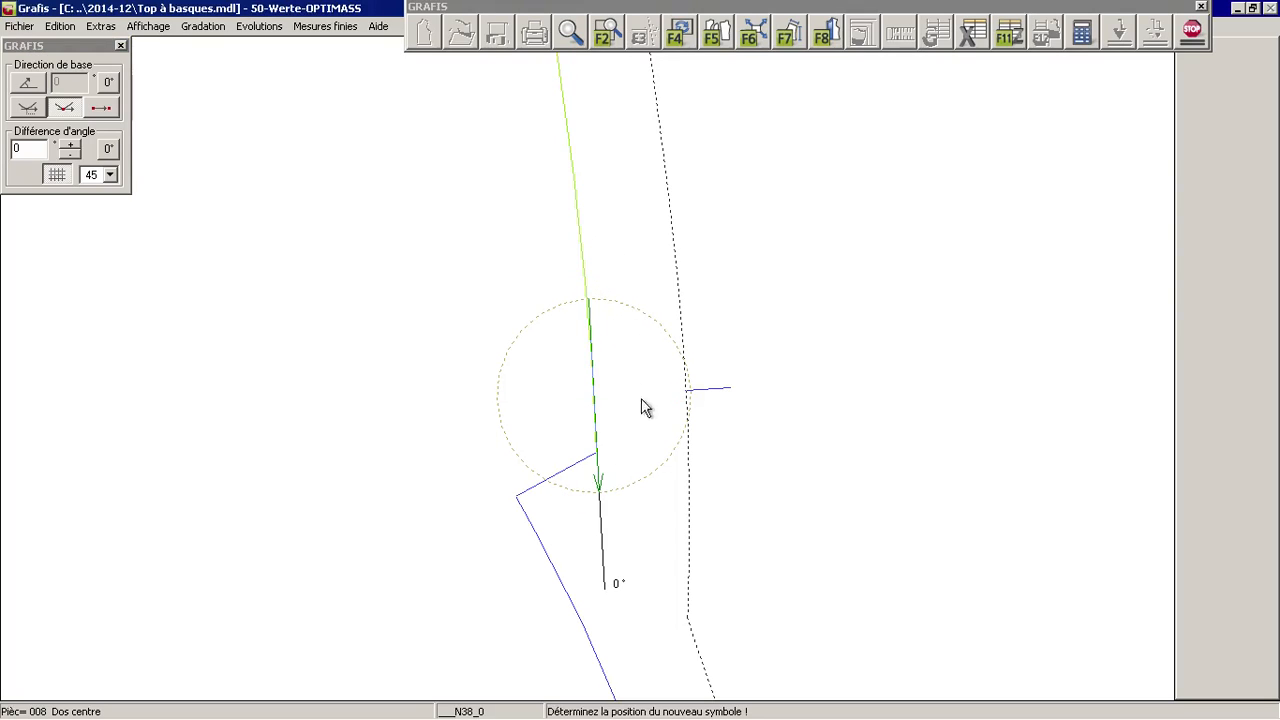
left_click(687, 387)
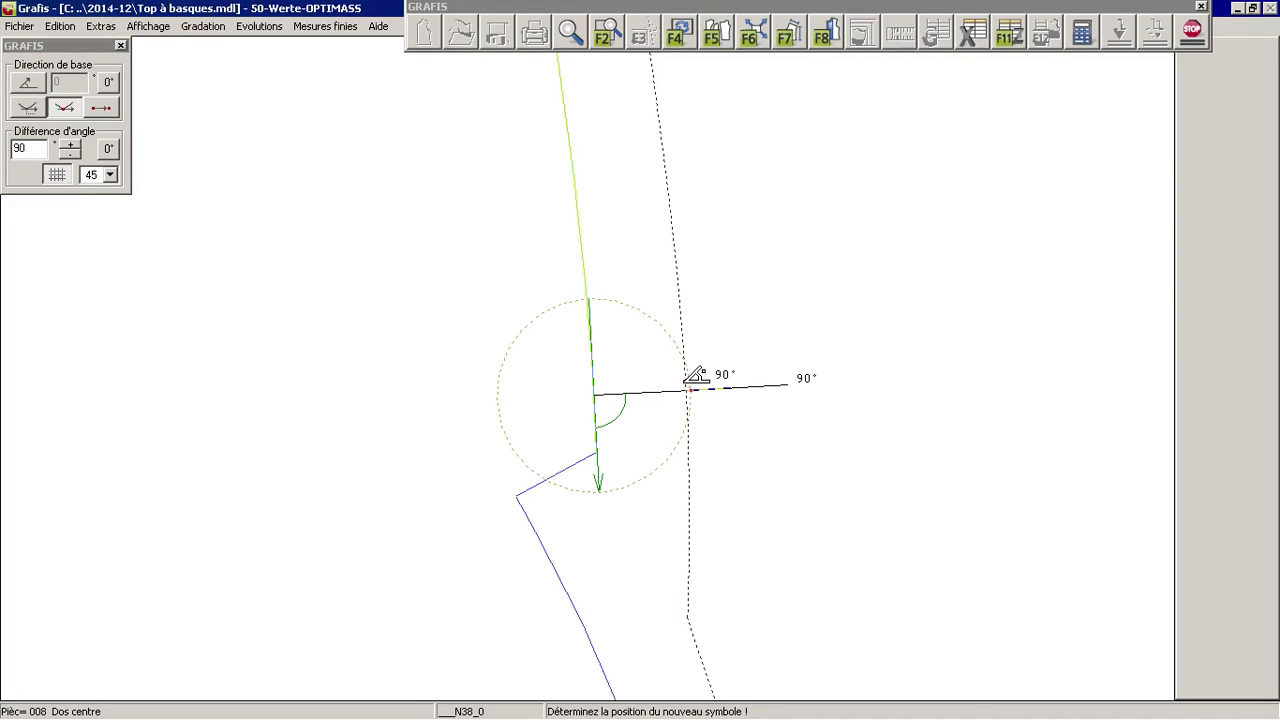
left_click(690, 388)
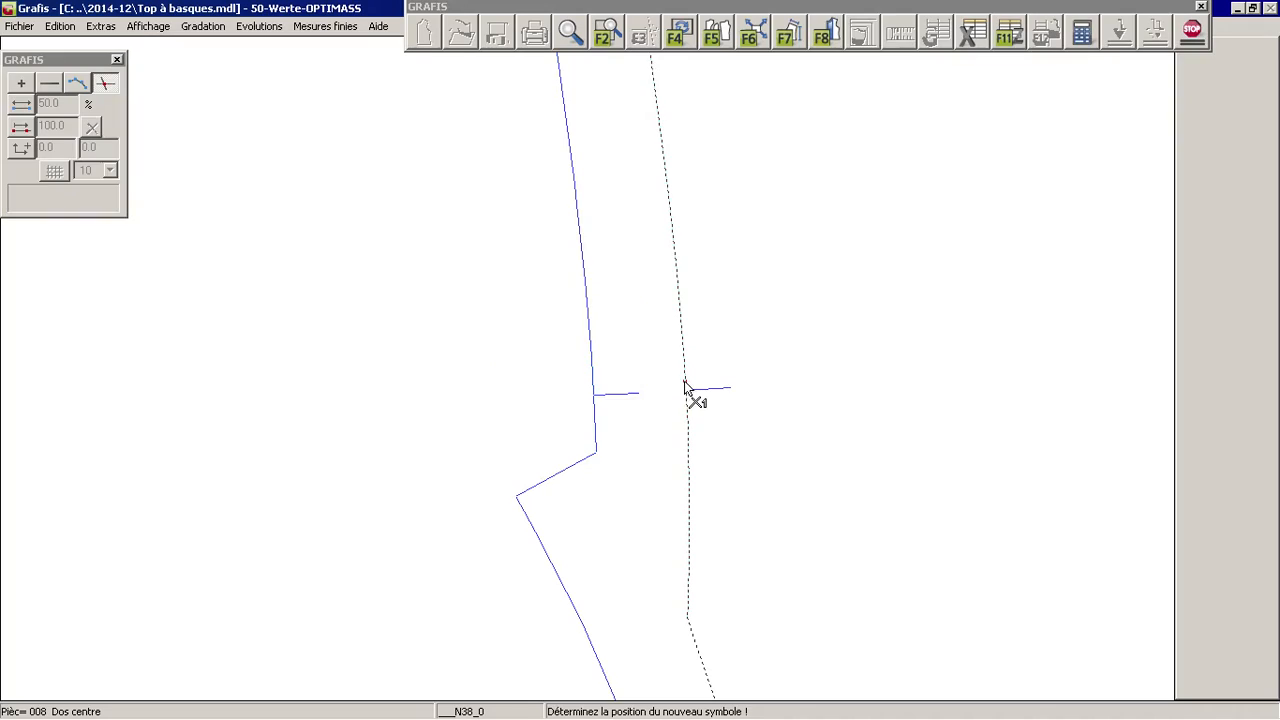
right_click(969, 458)
right_click(969, 459)
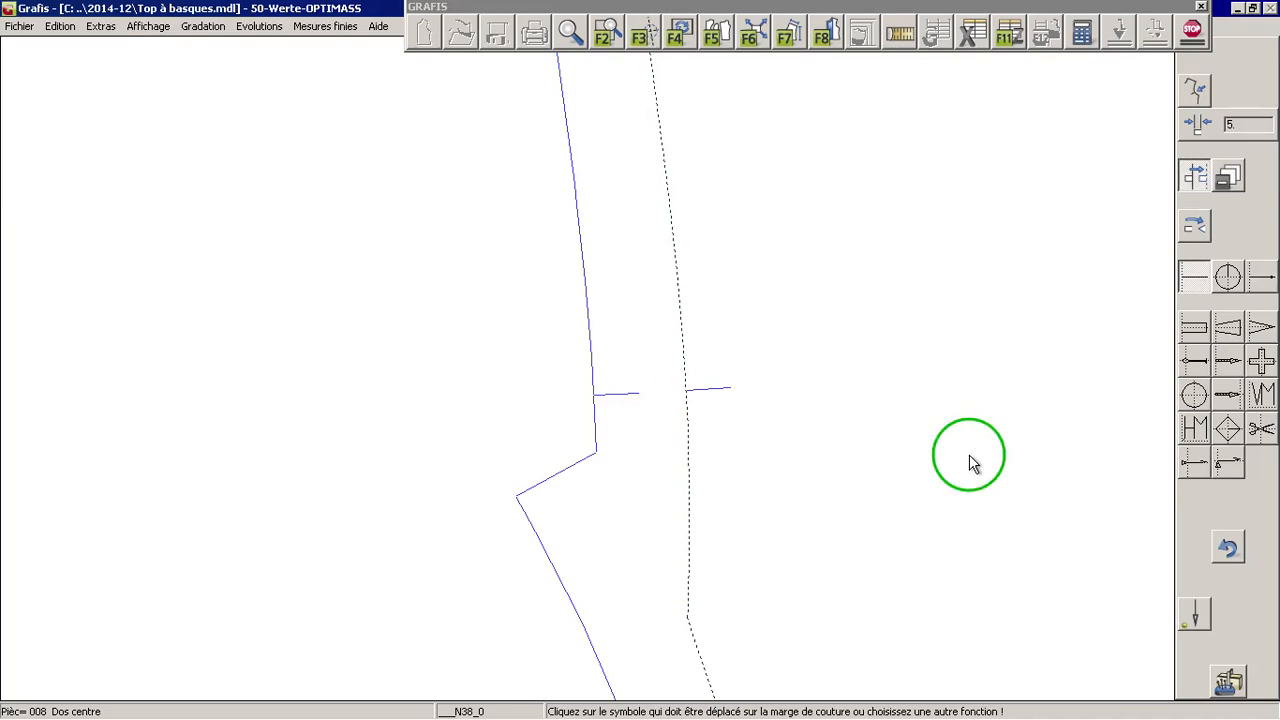
Add a vertical grain line arrow to Dos centre, running downward from the neckline stitch line.
left_click(607, 33)
scroll(694, 143, "down", 2)
mouse_move(752, 330)
left_mouse_down()
mouse_move(771, 275)
mouse_move(766, 320)
left_mouse_up()
right_click(768, 322)
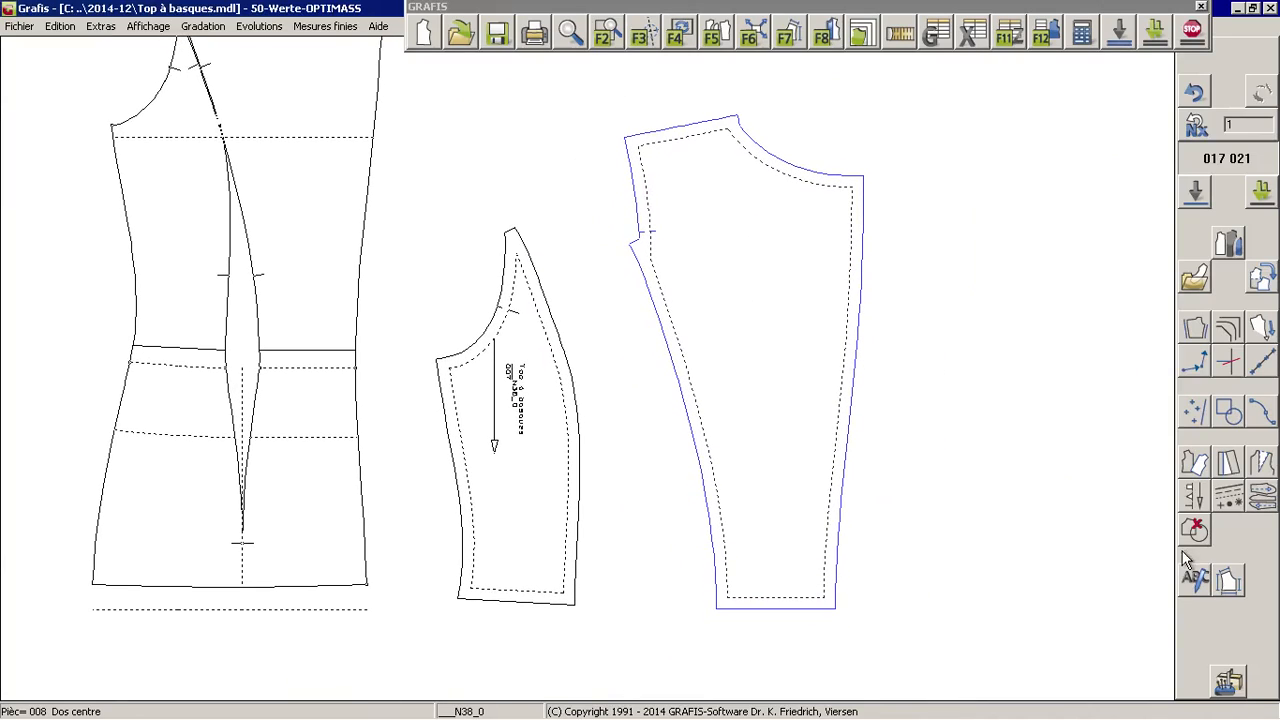
left_click(1191, 500)
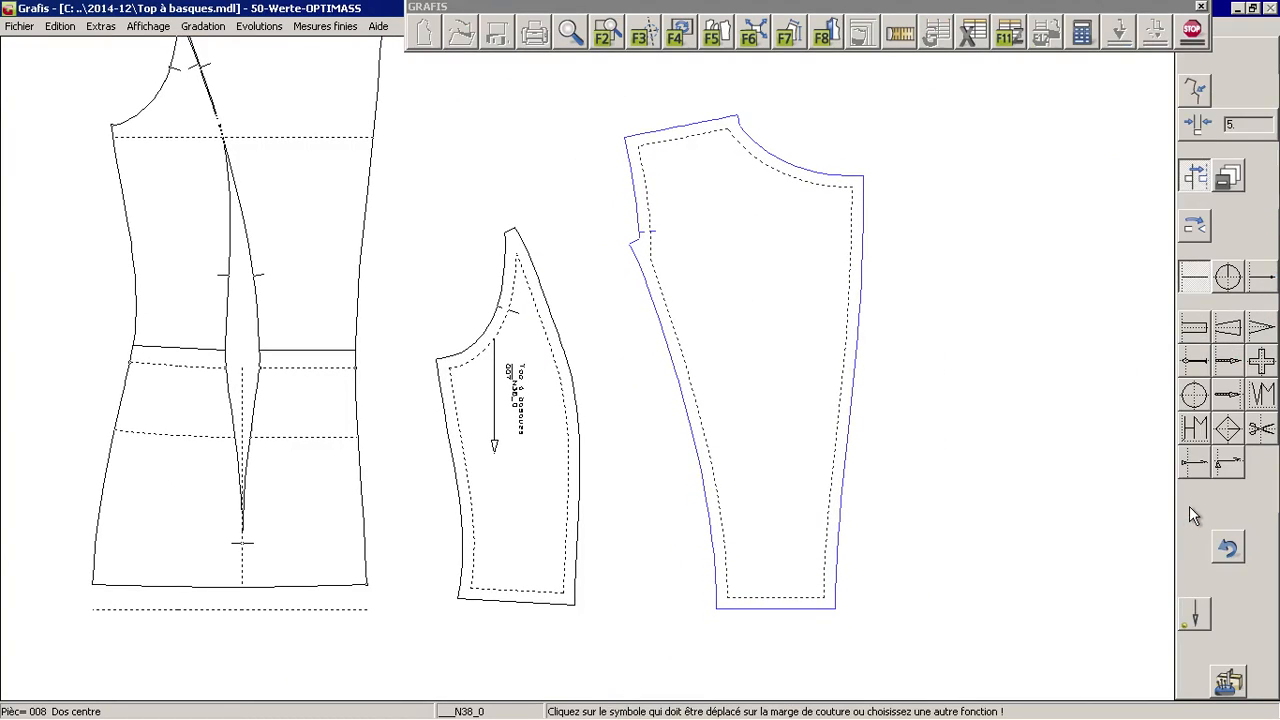
left_click(1194, 614)
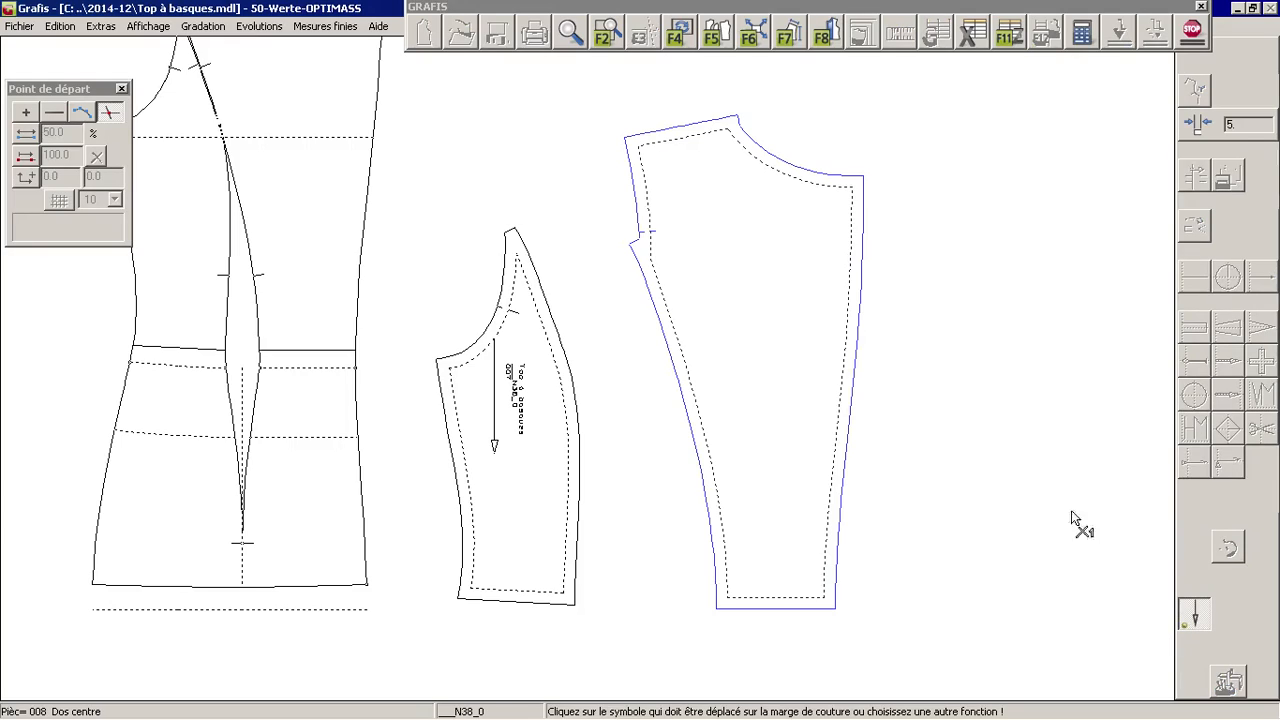
left_click(769, 190)
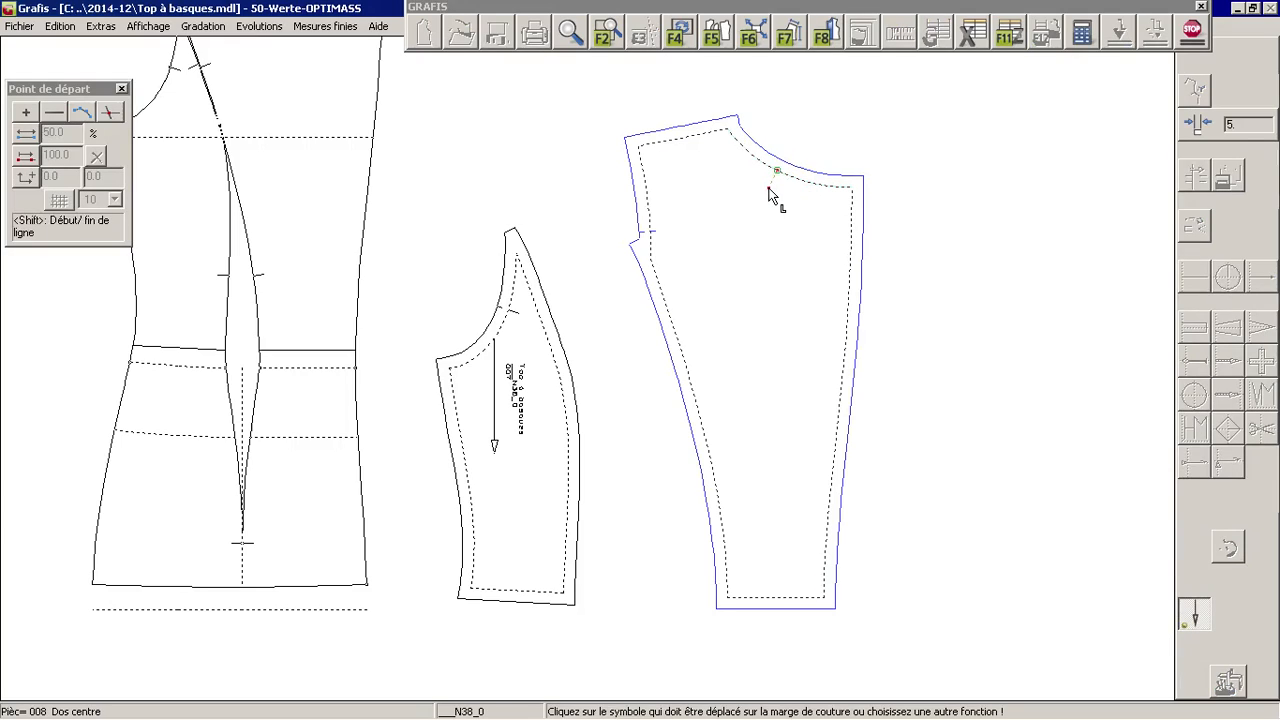
left_click(795, 319)
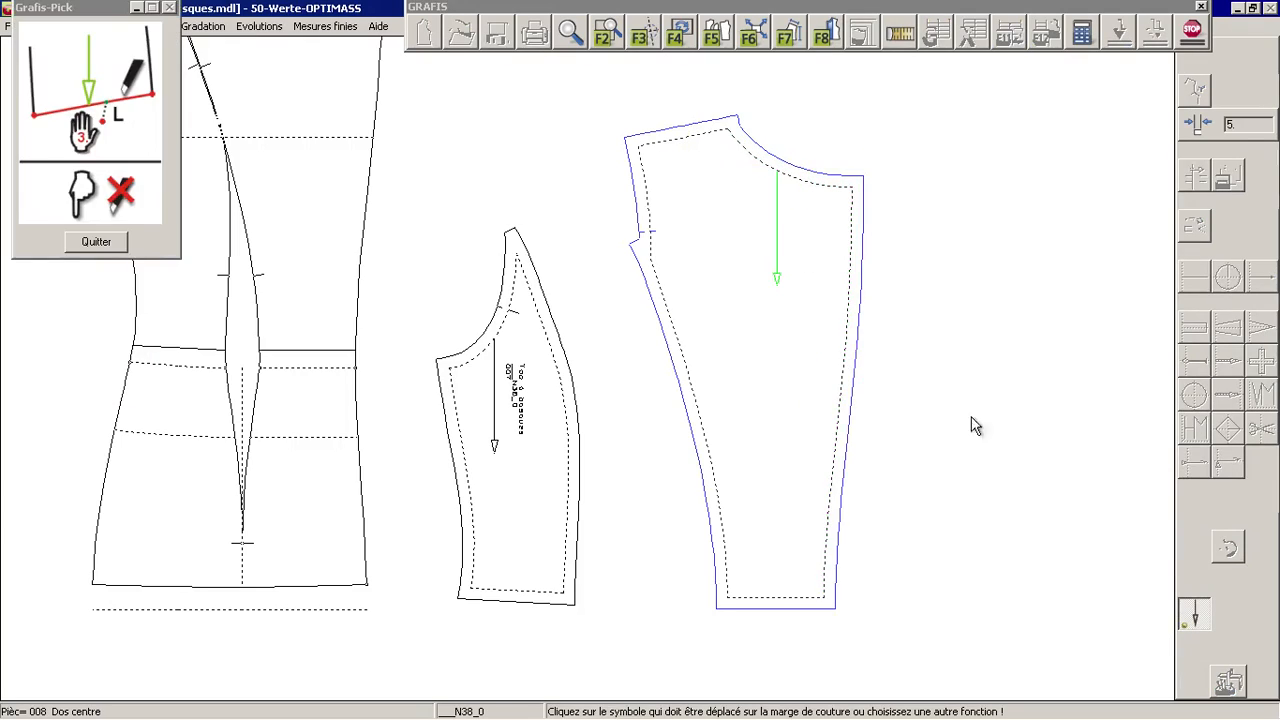
right_click(1012, 427)
left_click(1254, 563)
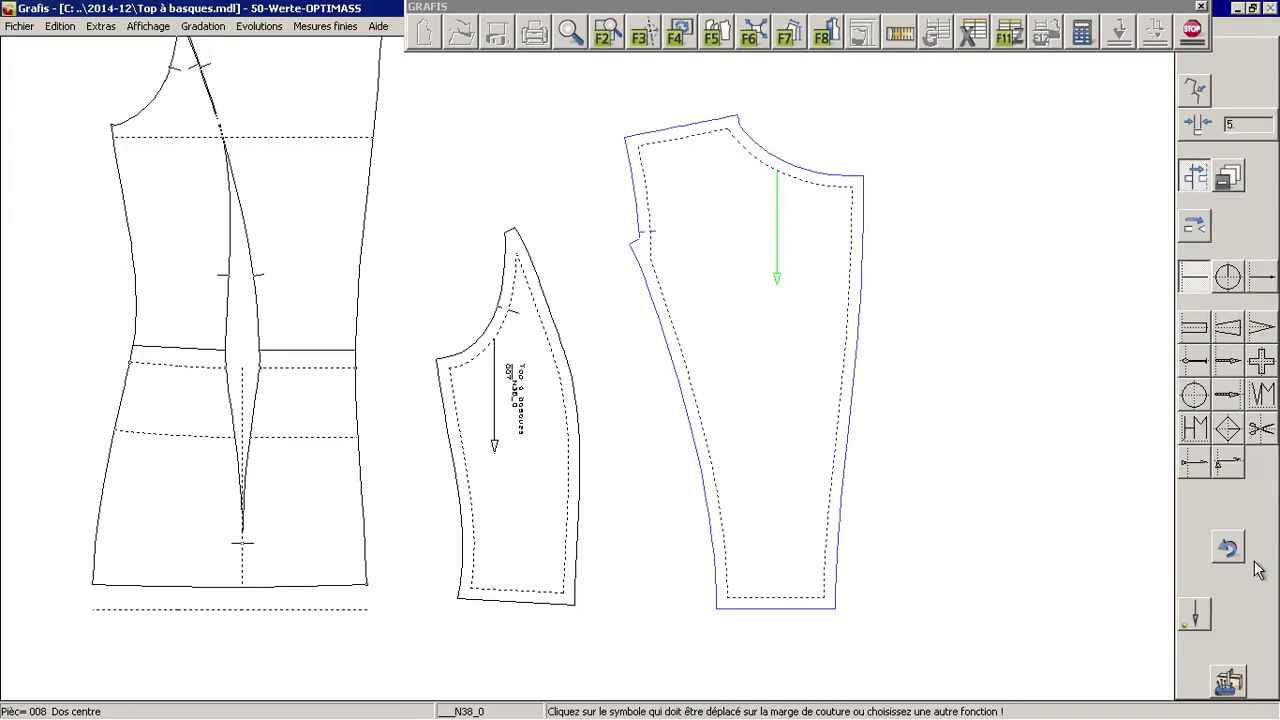
right_click(1241, 554)
Copy the text label of Dos côté onto Dos centre, beside its grain line.
left_click(1203, 580)
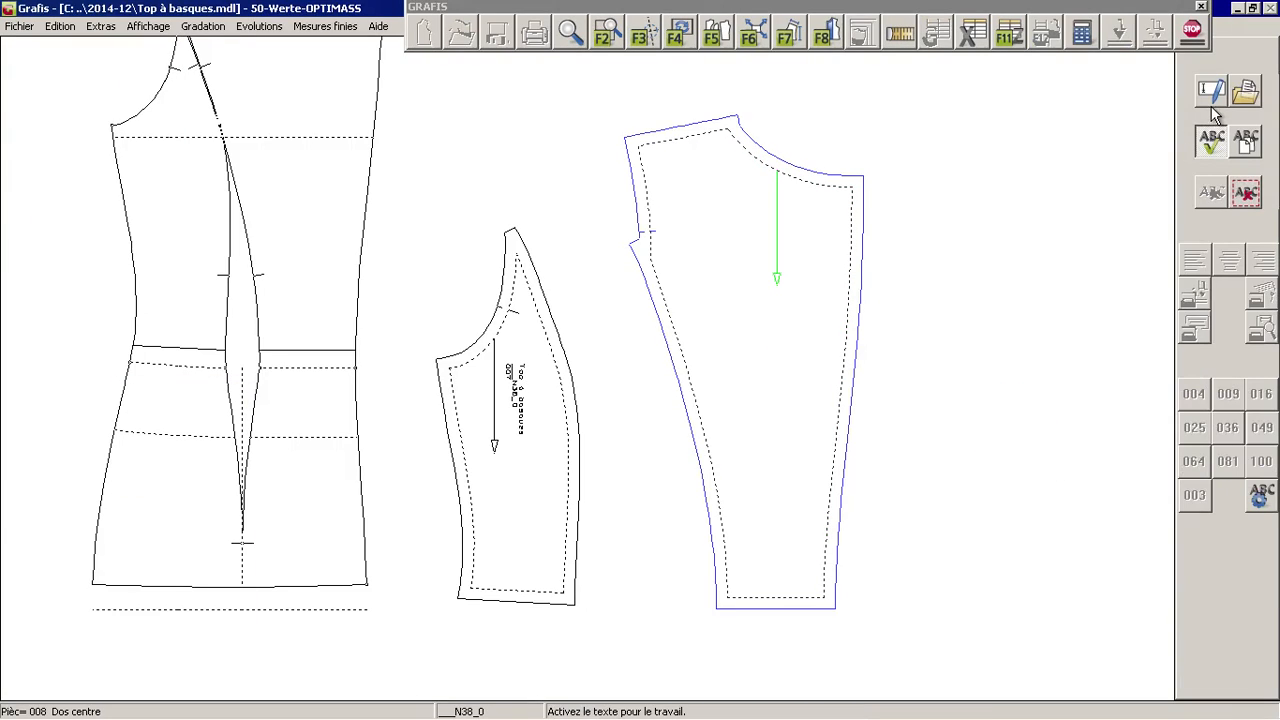
left_click(1236, 150)
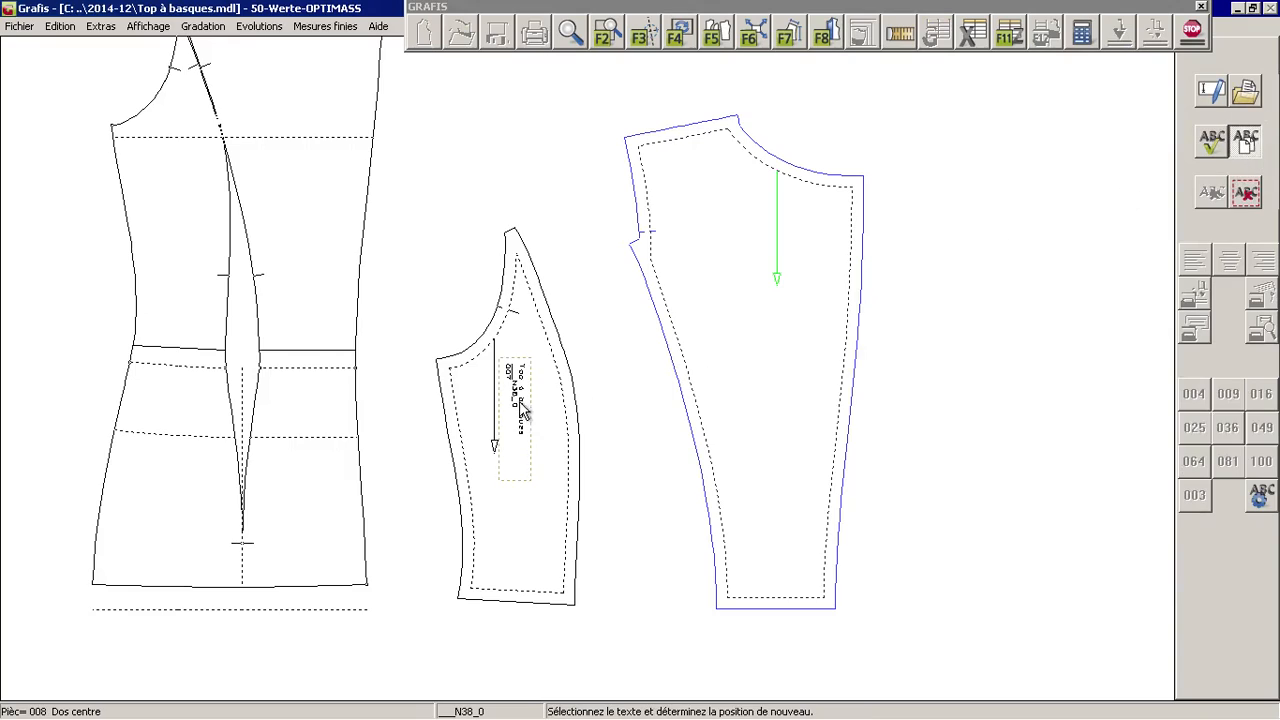
left_click(751, 243)
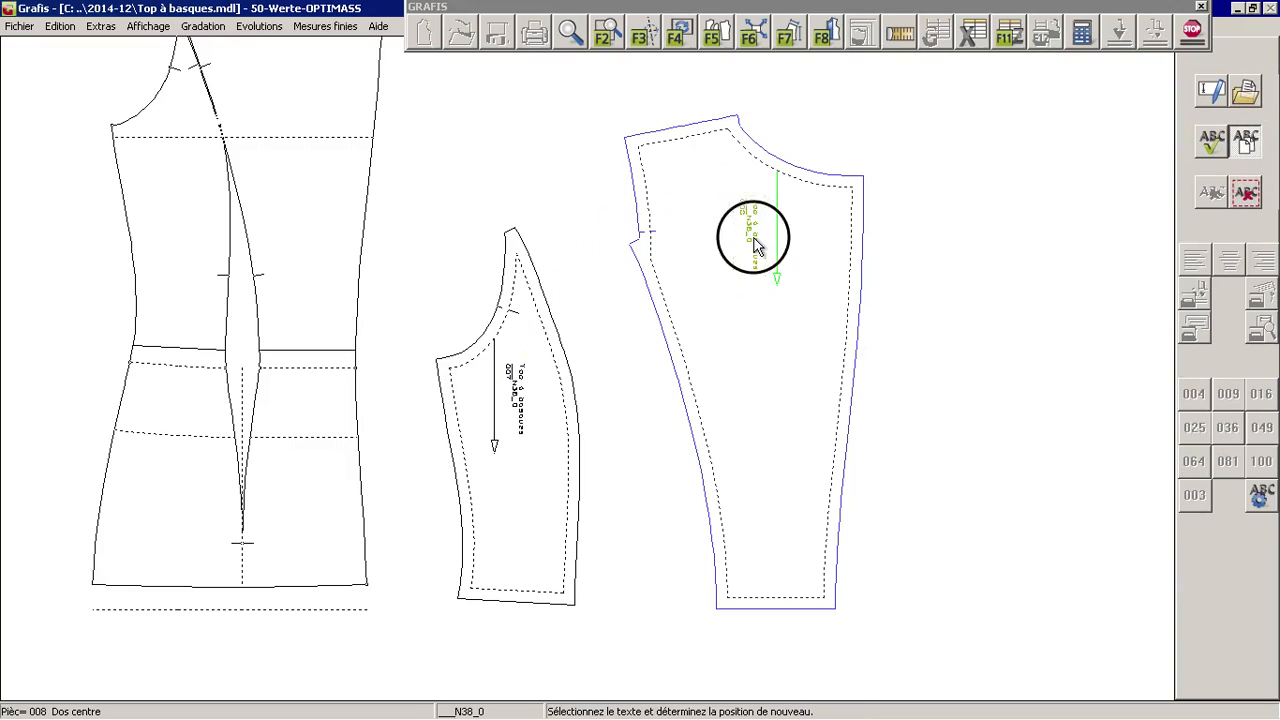
left_click(784, 186)
right_click(1029, 252)
right_click(1009, 272)
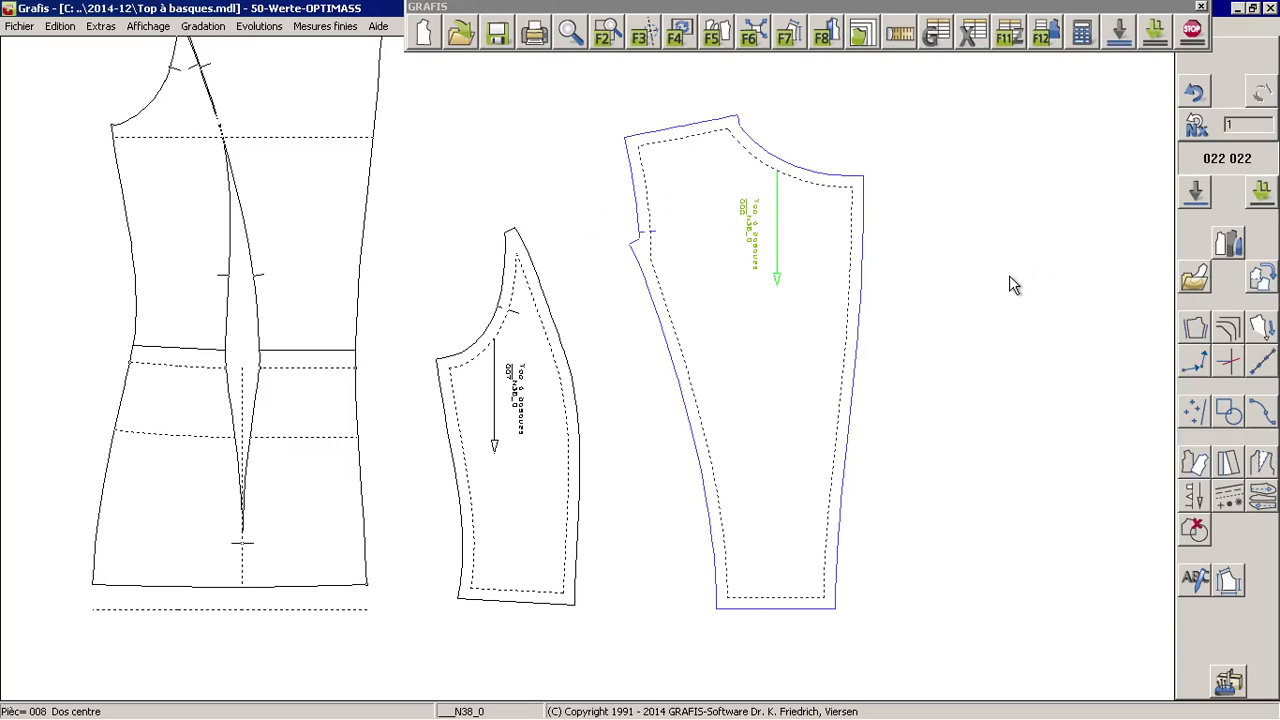
Examine the piece type and cutting parameters of Volant, Devant centre and Devant côté in the model's piece list.
left_click(1226, 246)
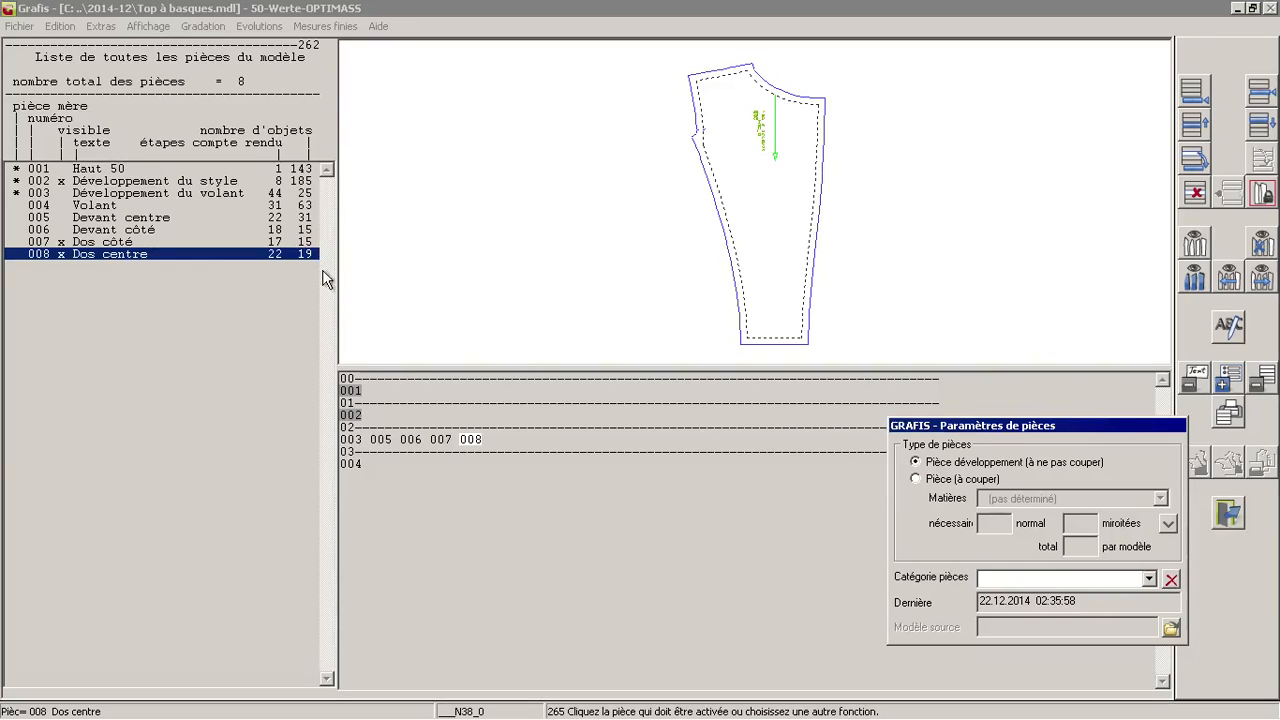
left_click(101, 218)
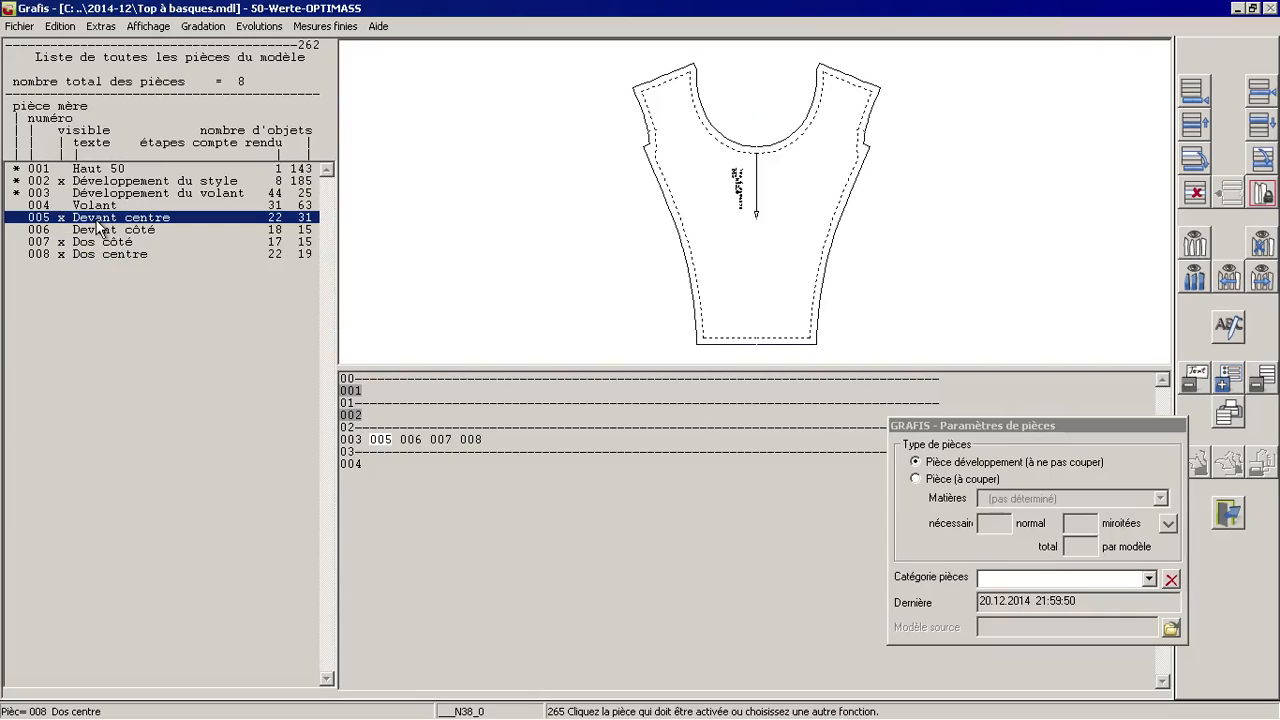
left_click(104, 207)
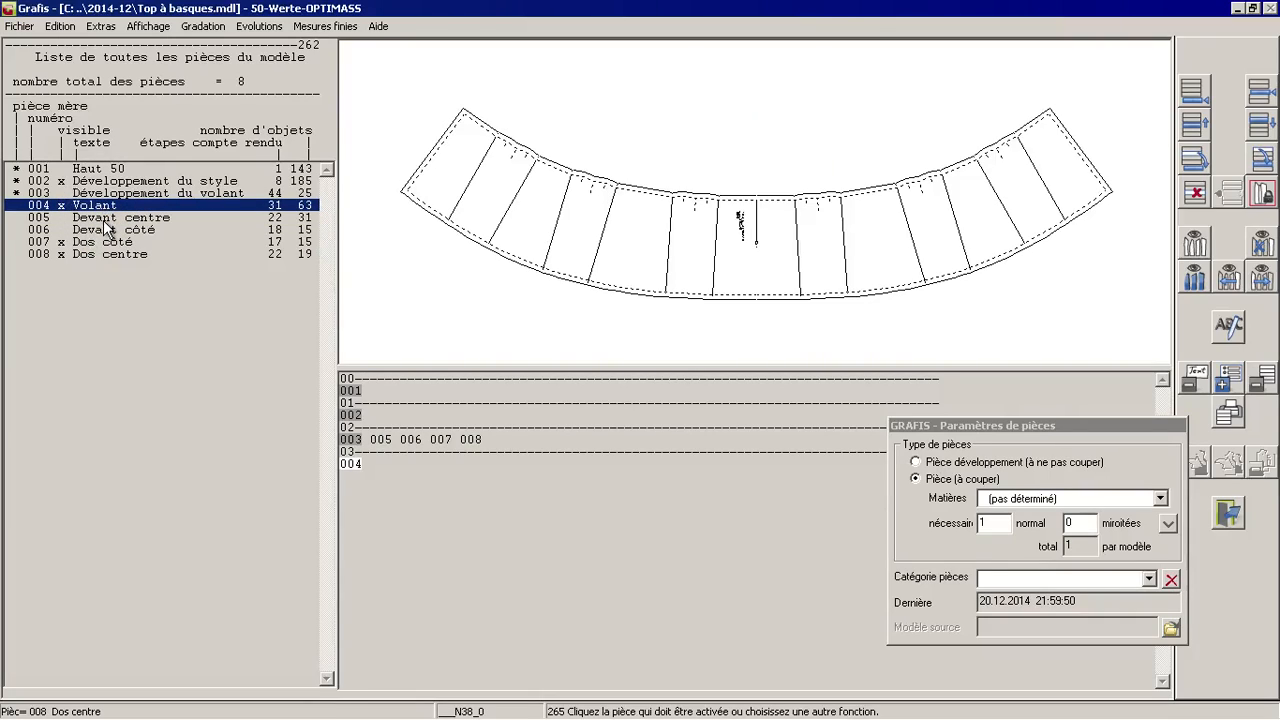
left_click(104, 218)
left_click(101, 230)
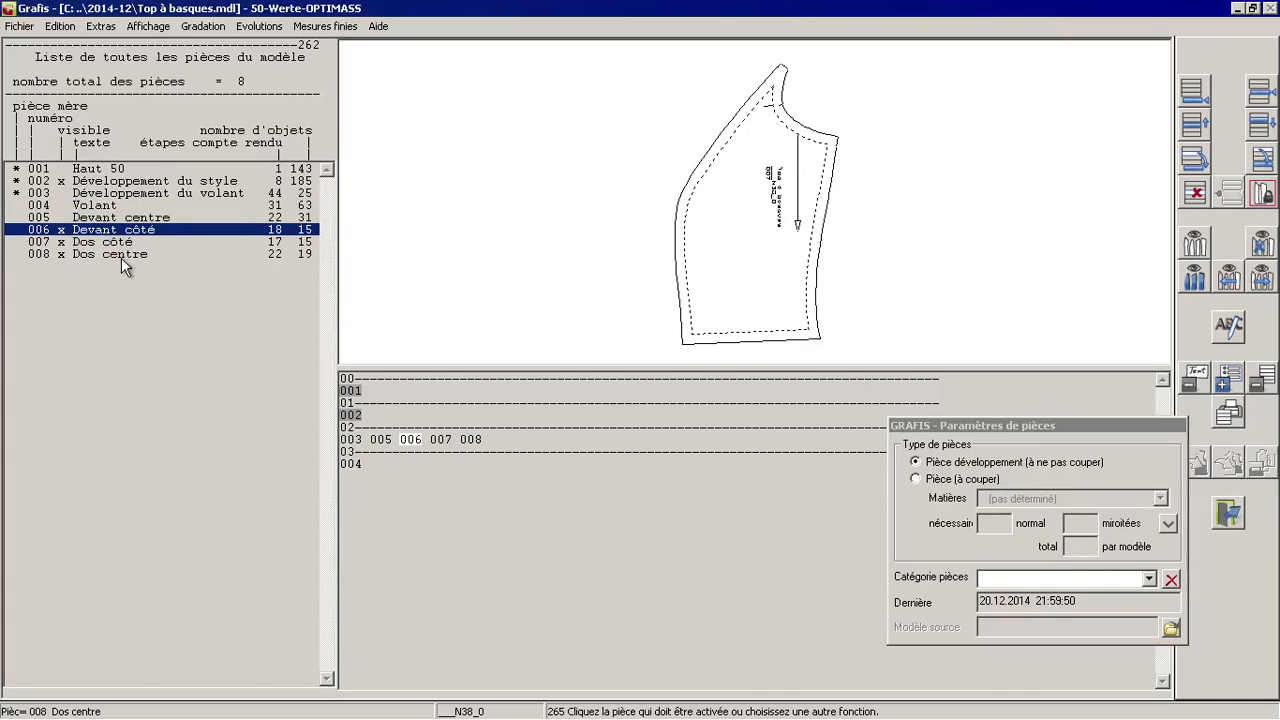
left_click(100, 218)
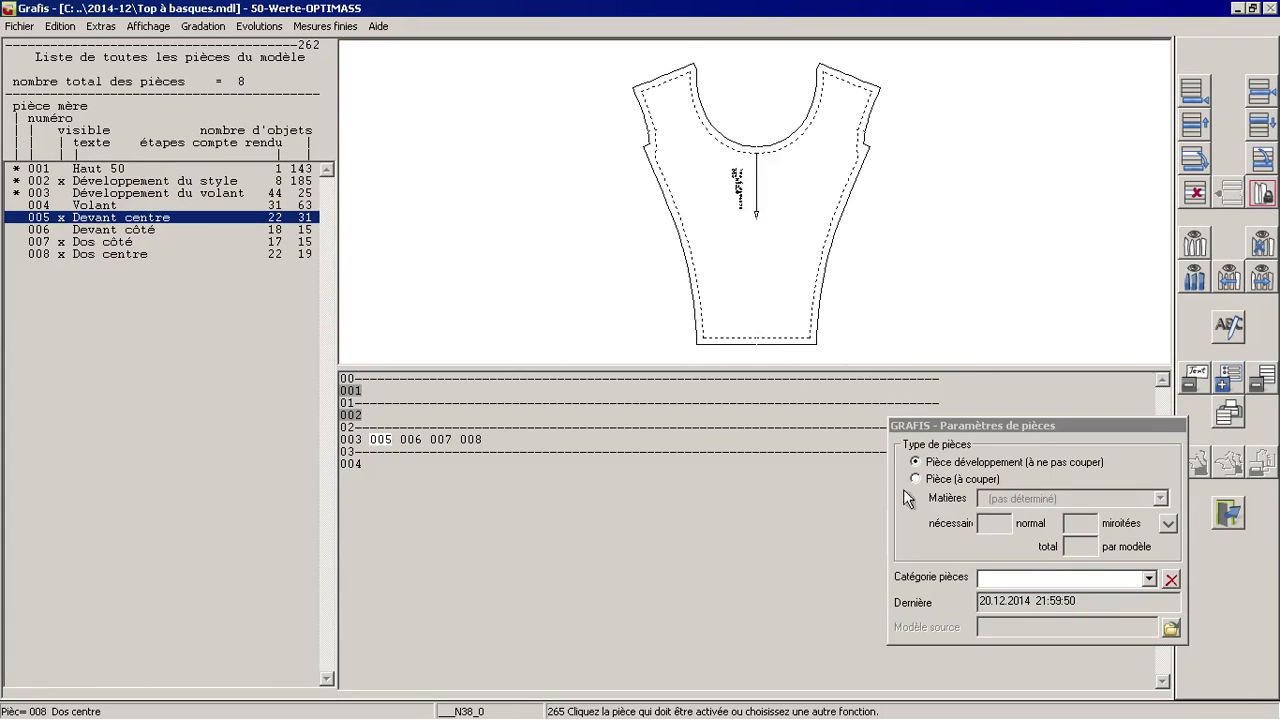
left_click(90, 206)
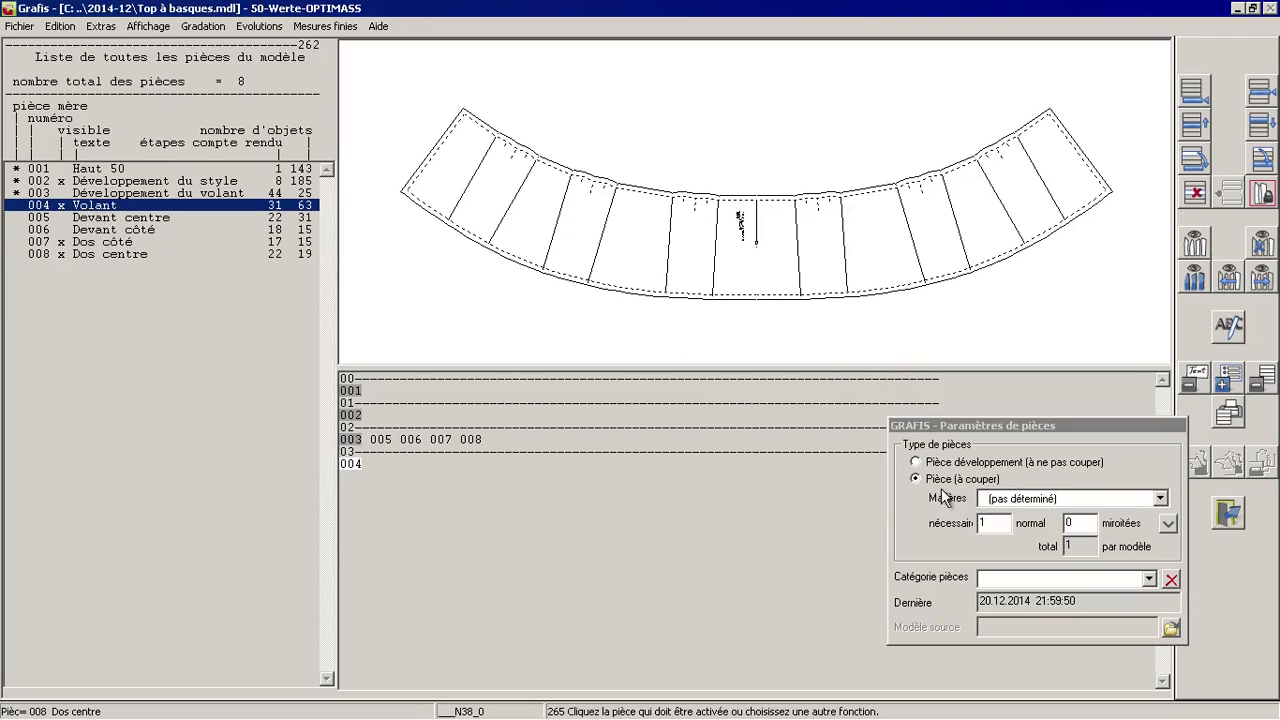
left_click(1234, 384)
left_click(1232, 390)
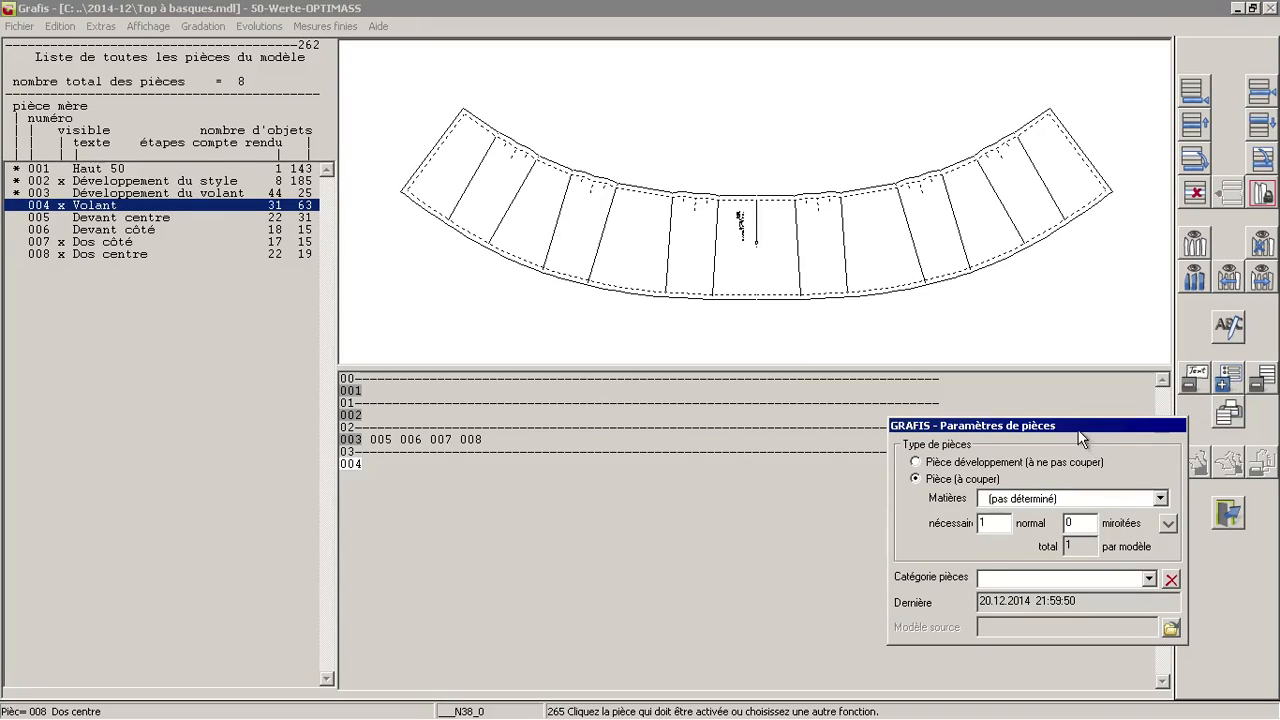
left_click_drag(1052, 434, 963, 428)
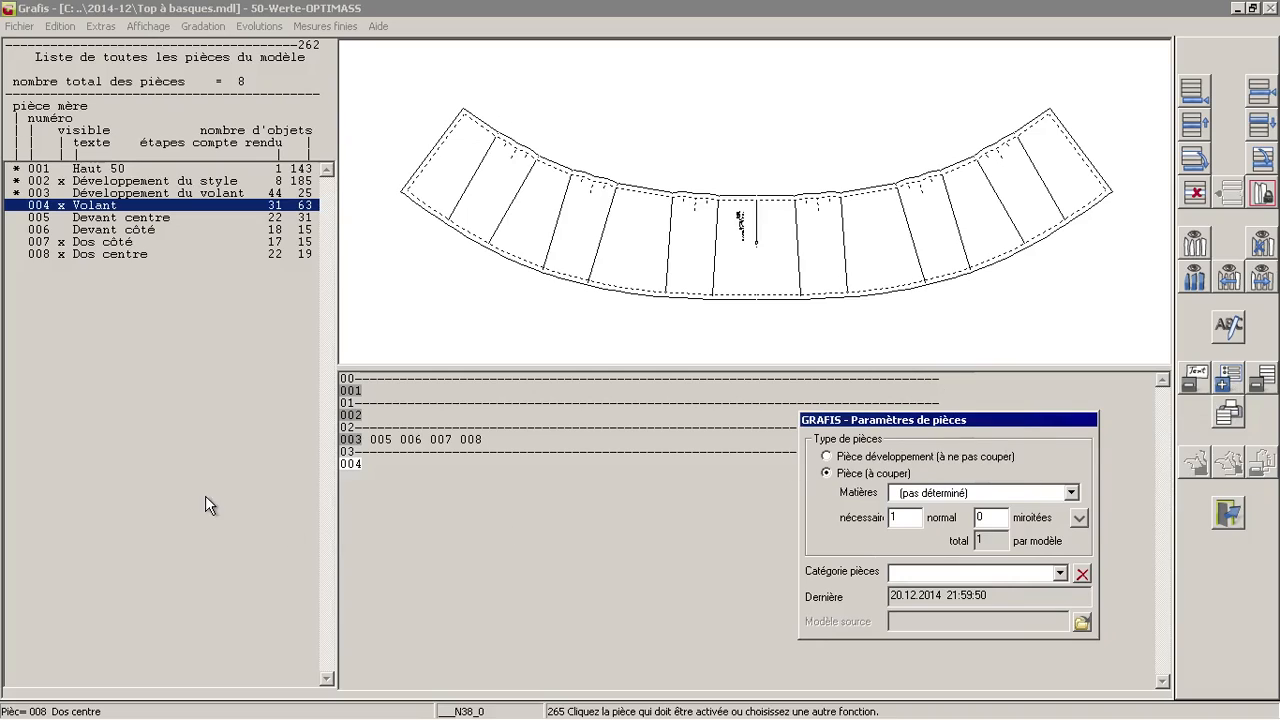
left_click(117, 219)
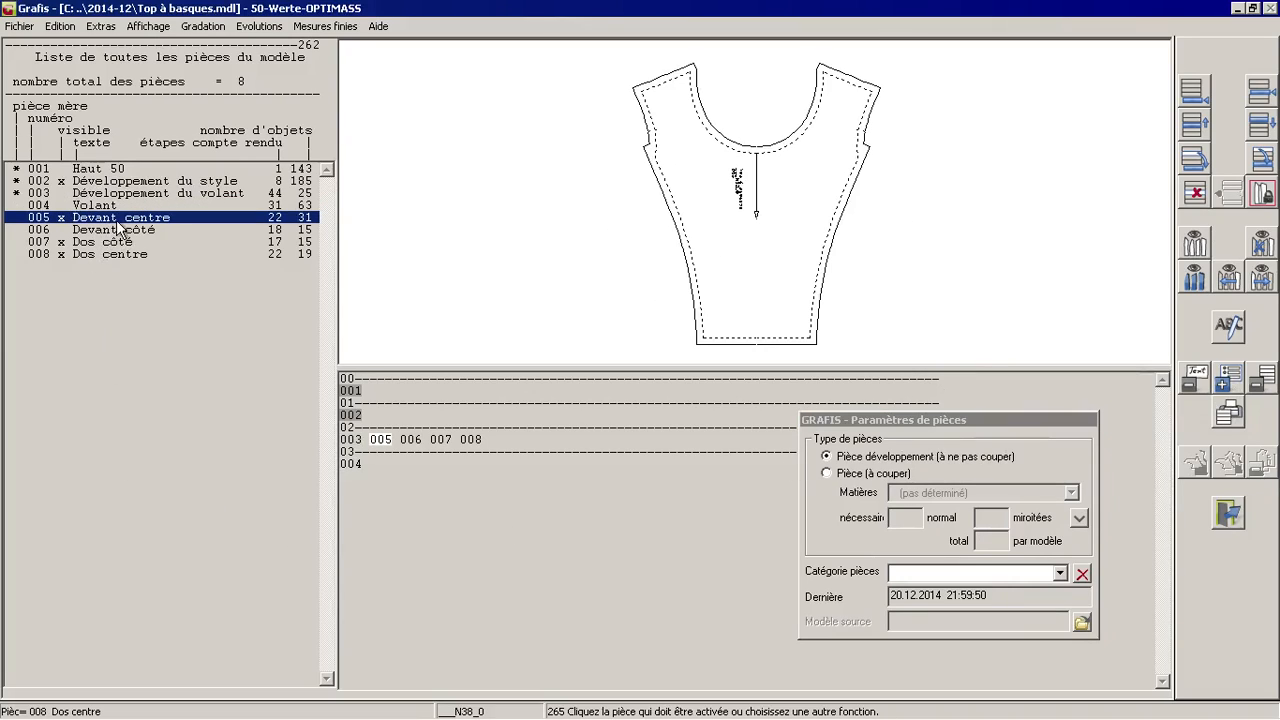
Set the piece type of Devant centre, Devant côté, Dos côté and Dos centre to Pièce (à couper).
left_click(895, 478)
left_click(172, 230)
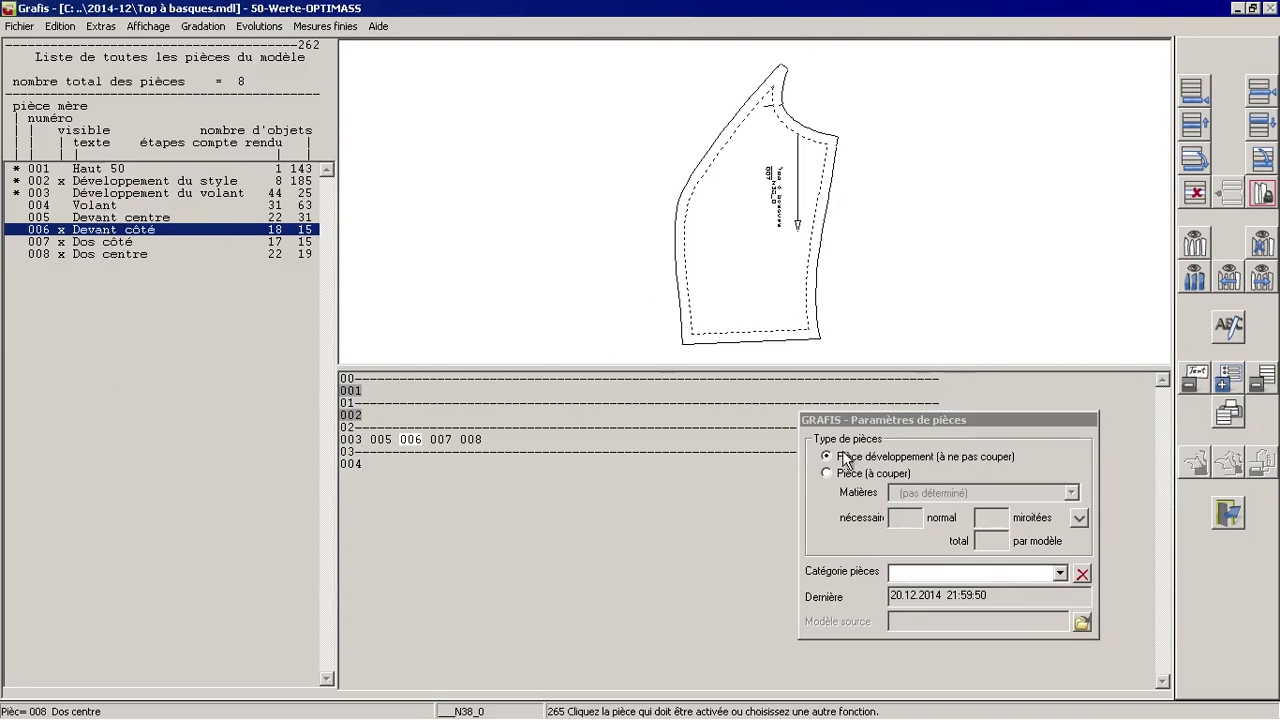
left_click(824, 471)
left_click(146, 243)
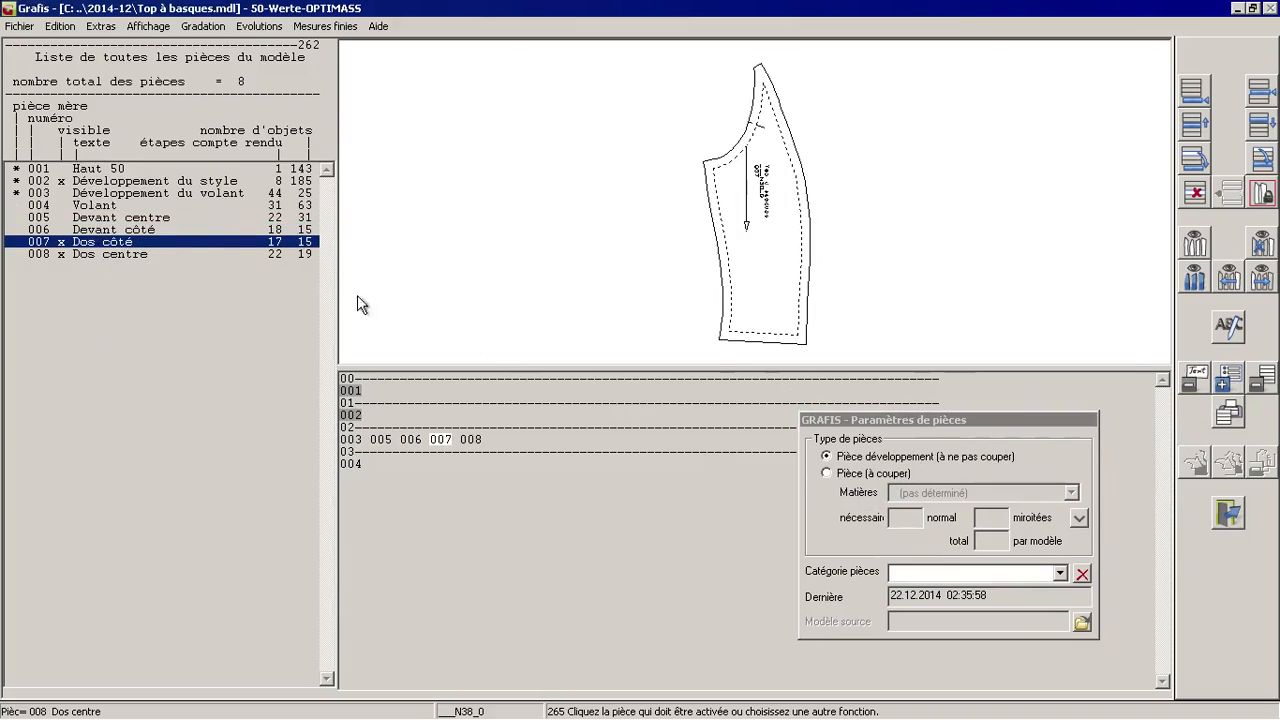
left_click(852, 476)
left_click(160, 254)
left_click(896, 478)
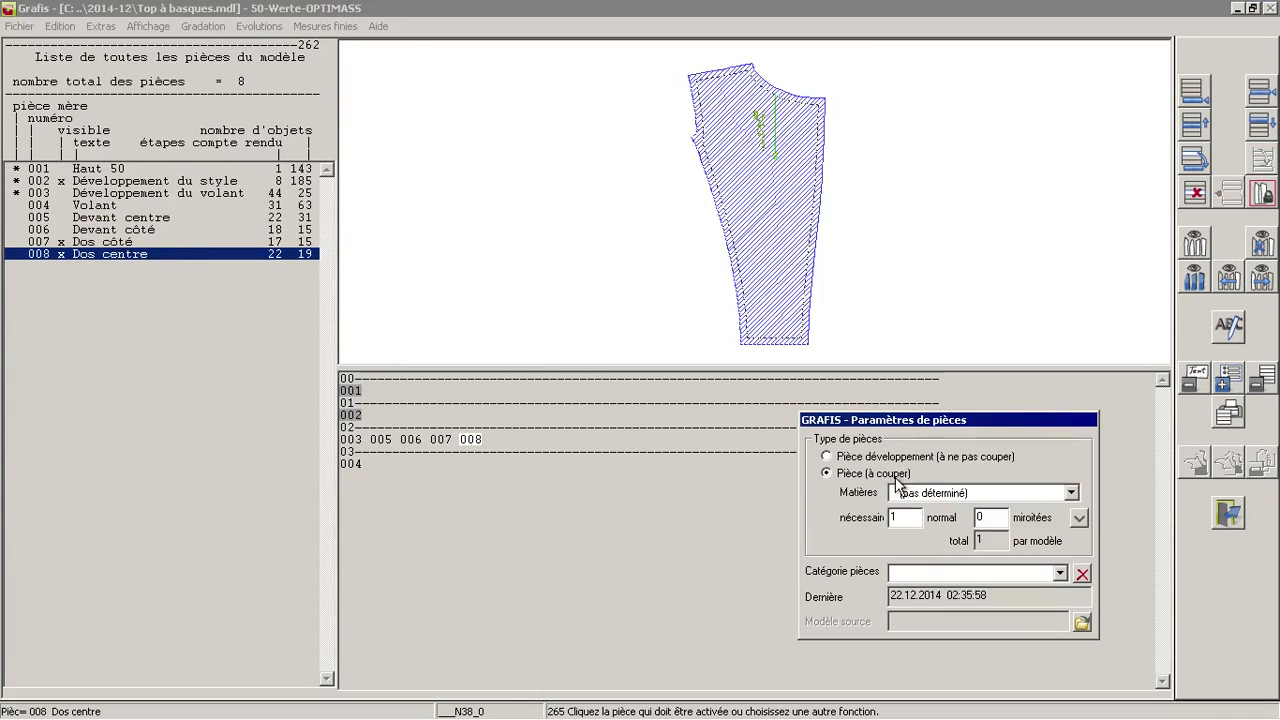
Make Volant, Devant centre and Devant côté visible, hide Développement du style, and return to the drawing.
left_click(70, 214)
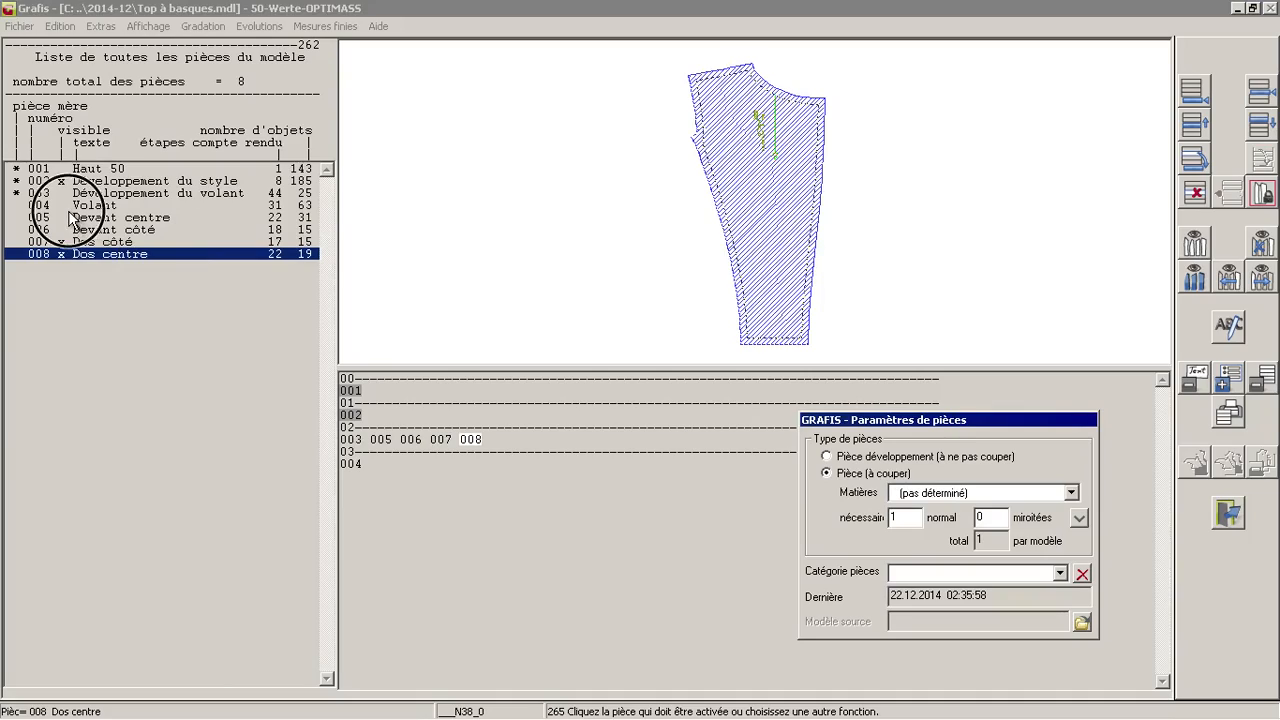
left_click(66, 230)
left_click(63, 219)
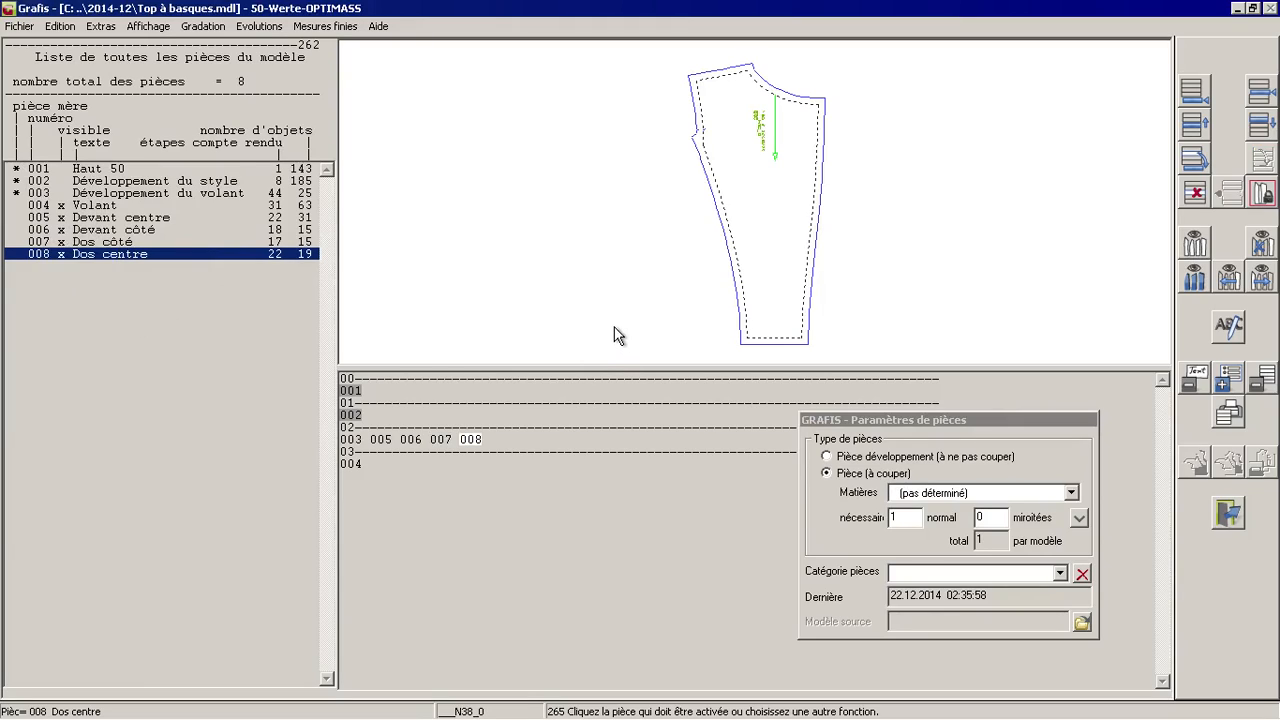
right_click(404, 249)
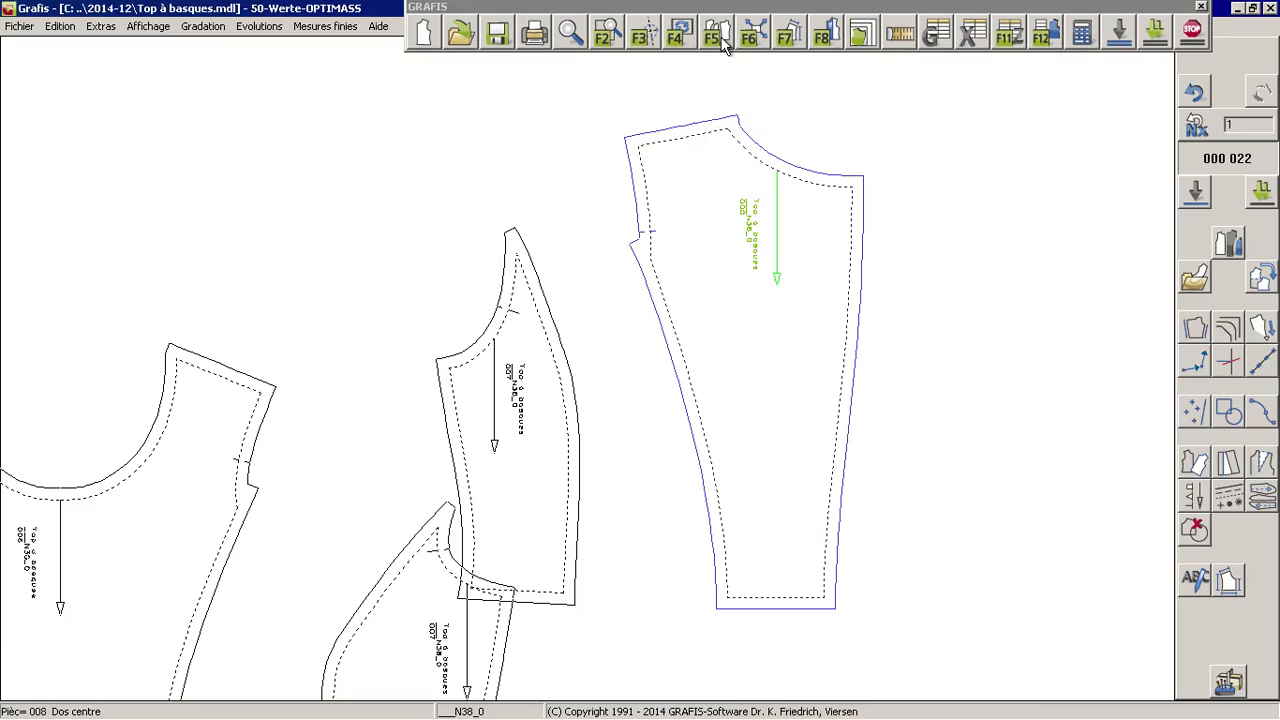
Hide Volant and arrange Devant centre and Devant côté in a row beside Dos côté and Dos centre.
left_click(716, 38)
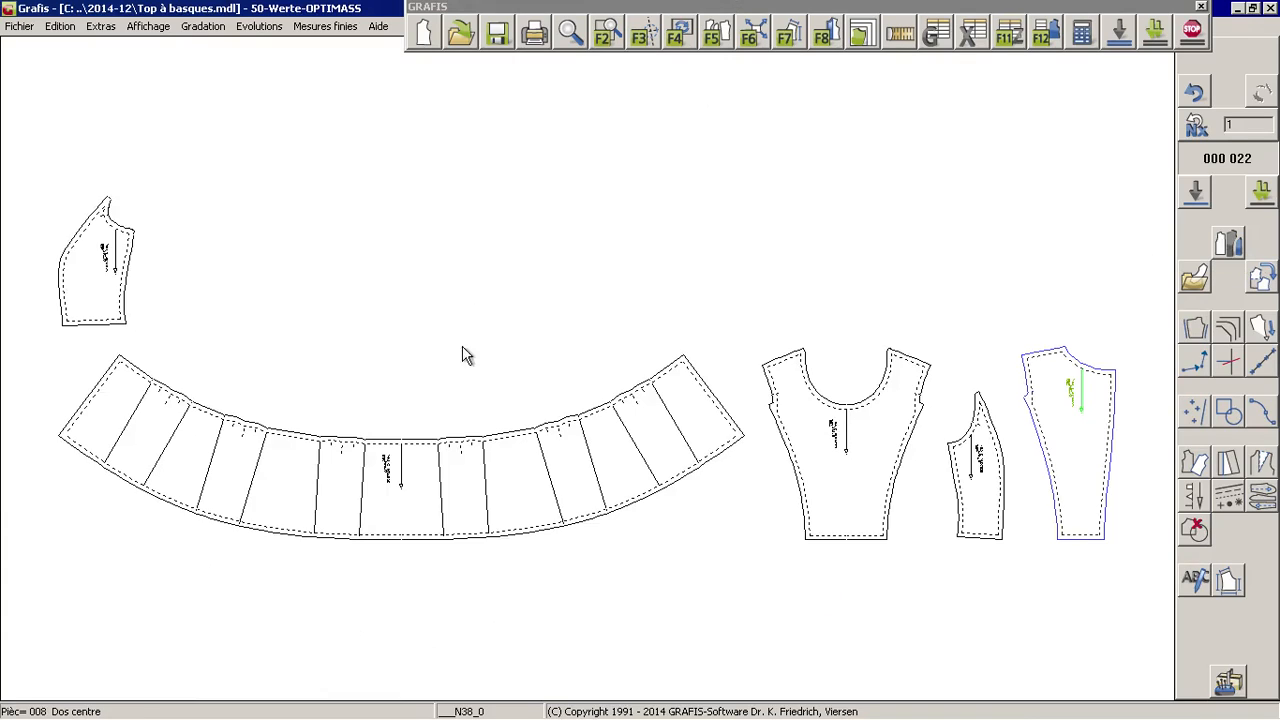
left_click_drag(543, 453, 543, 540)
left_click(638, 30)
left_click_drag(839, 417, 734, 418)
left_click_drag(126, 288, 940, 494)
left_click_drag(797, 454, 833, 459)
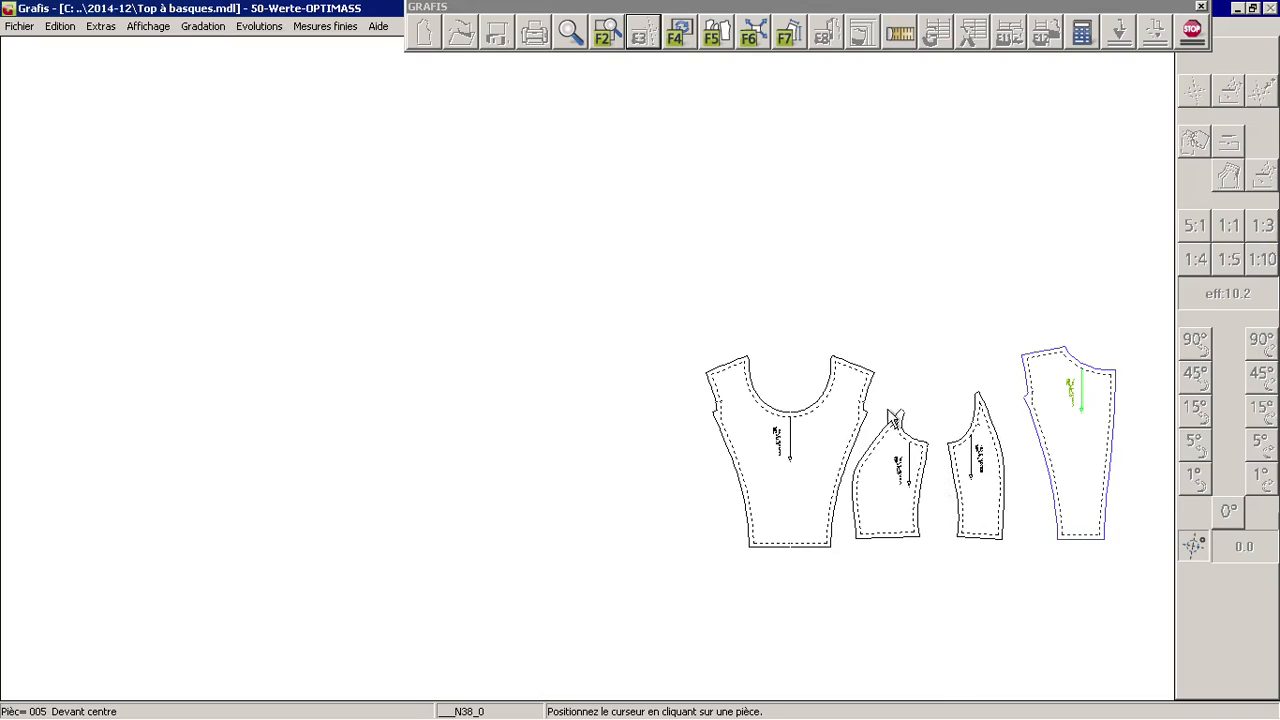
right_click(983, 262)
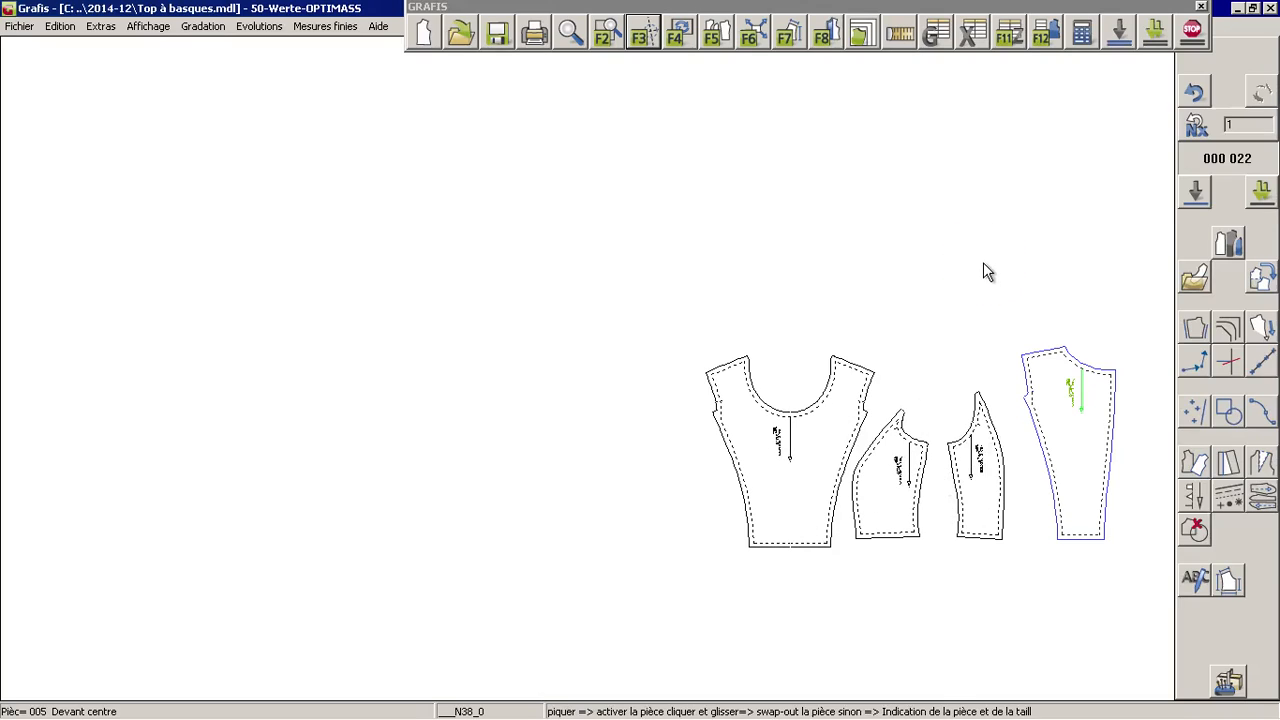
Make Haut 50 the active, visible piece in the drawing alongside the four bodice pieces.
left_click(1230, 236)
left_click(100, 173)
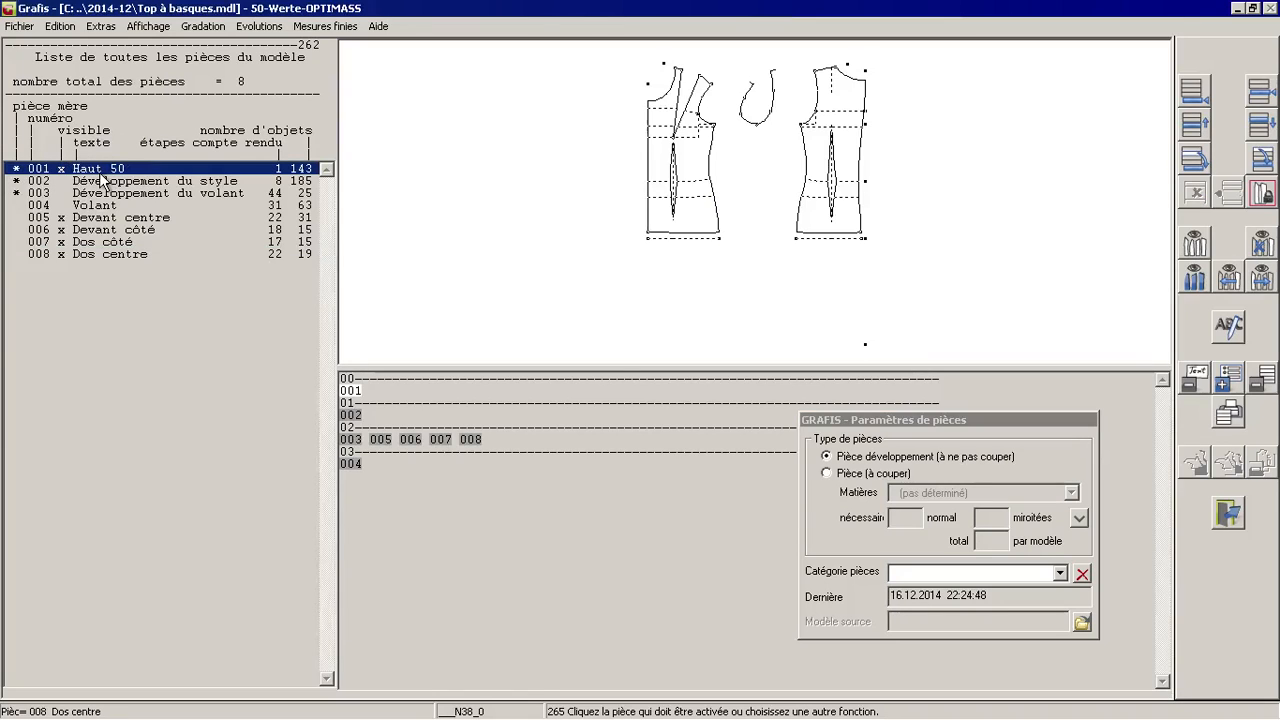
left_click(686, 249)
left_click(612, 509)
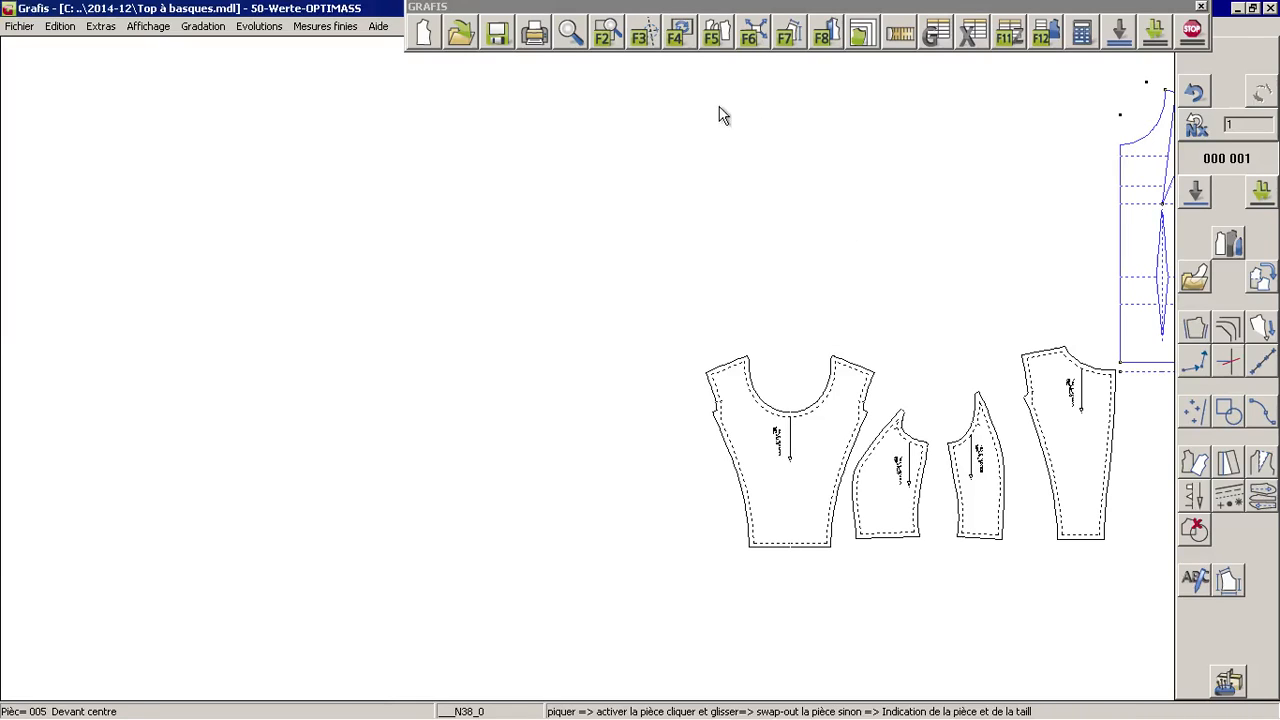
left_click(581, 38)
right_click_drag(831, 223, 702, 307)
left_click_drag(702, 307, 580, 251)
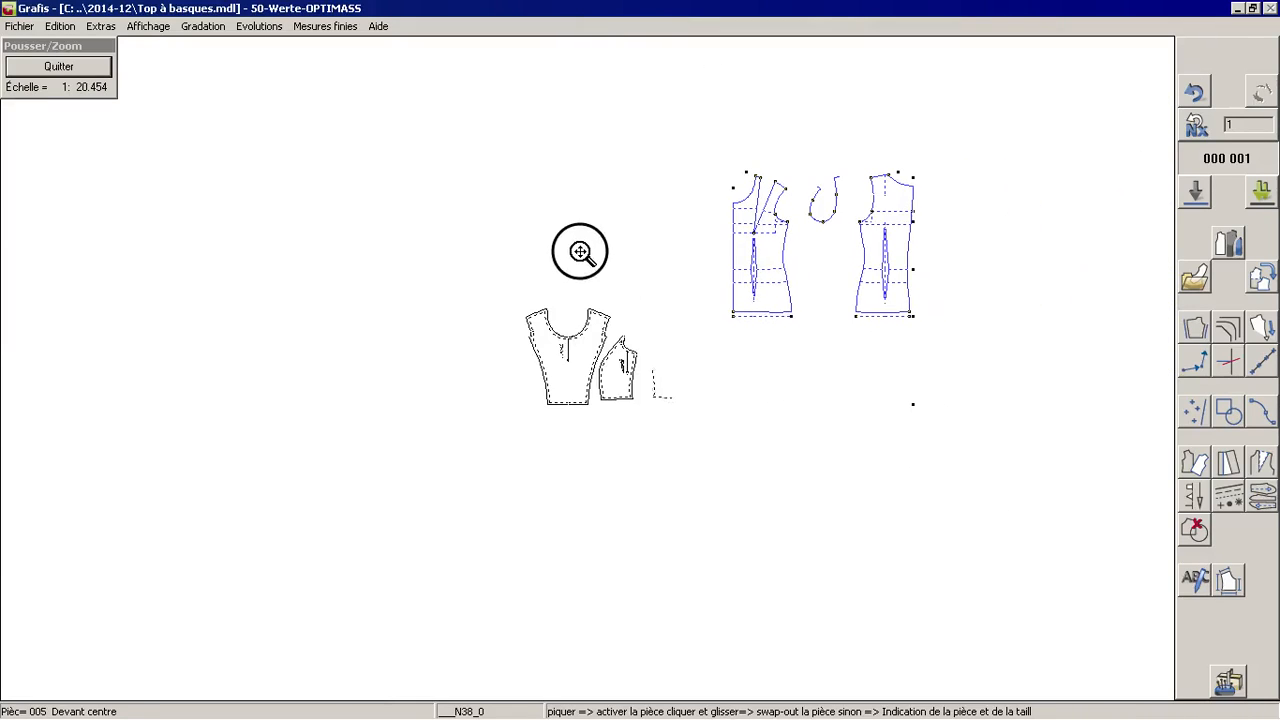
right_click_drag(631, 337, 730, 297)
left_click_drag(730, 297, 423, 433)
right_click(423, 433)
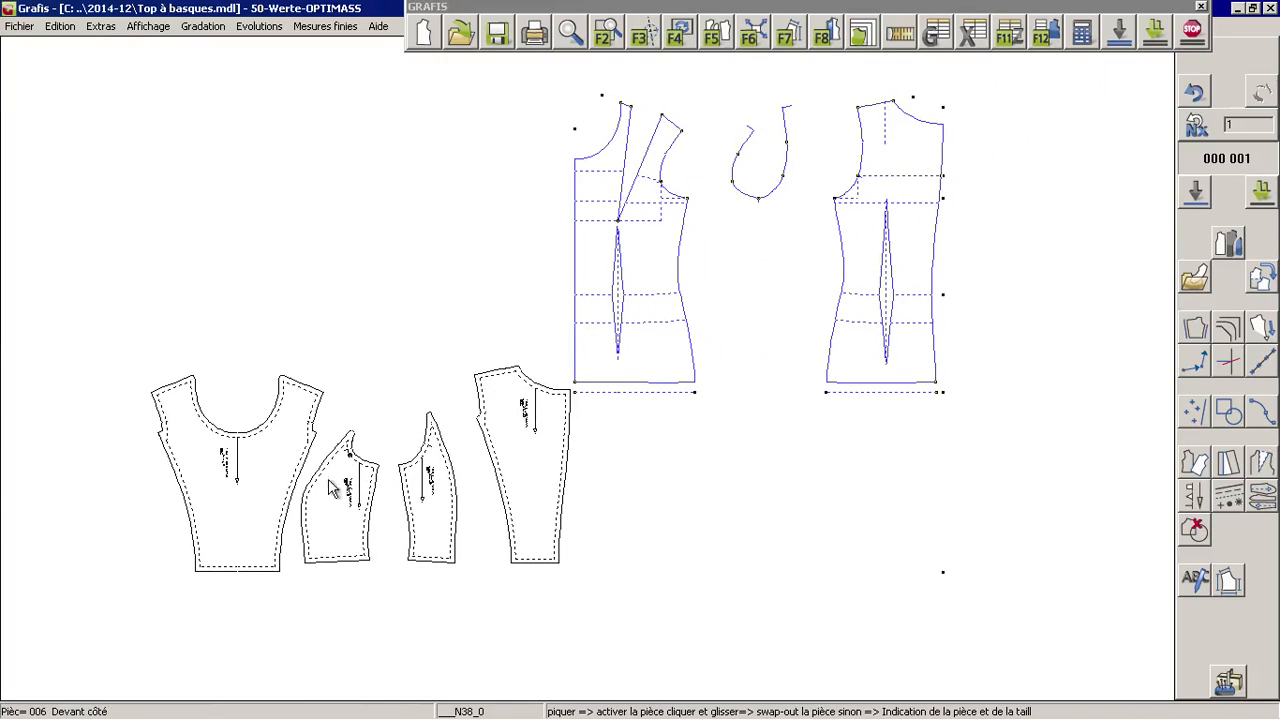
Open Haut 50's construction for editing and display its Couture côté adjustment points.
double_click(698, 234)
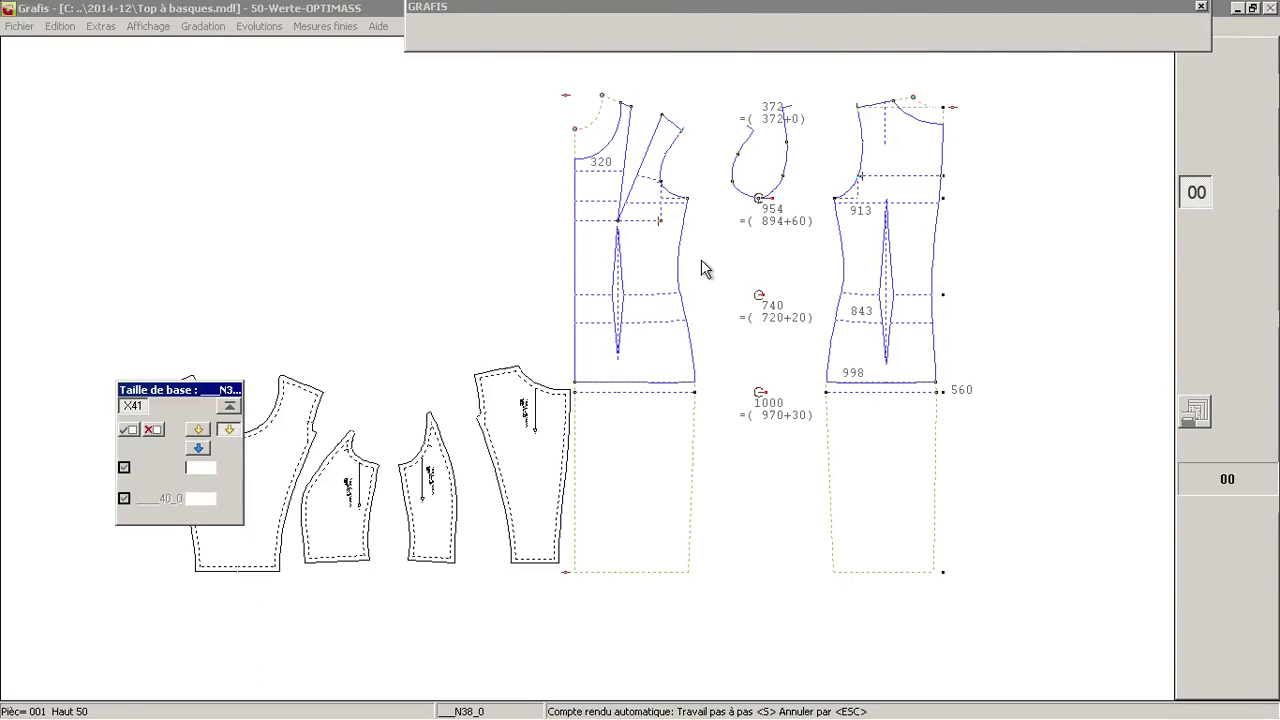
right_click(813, 300)
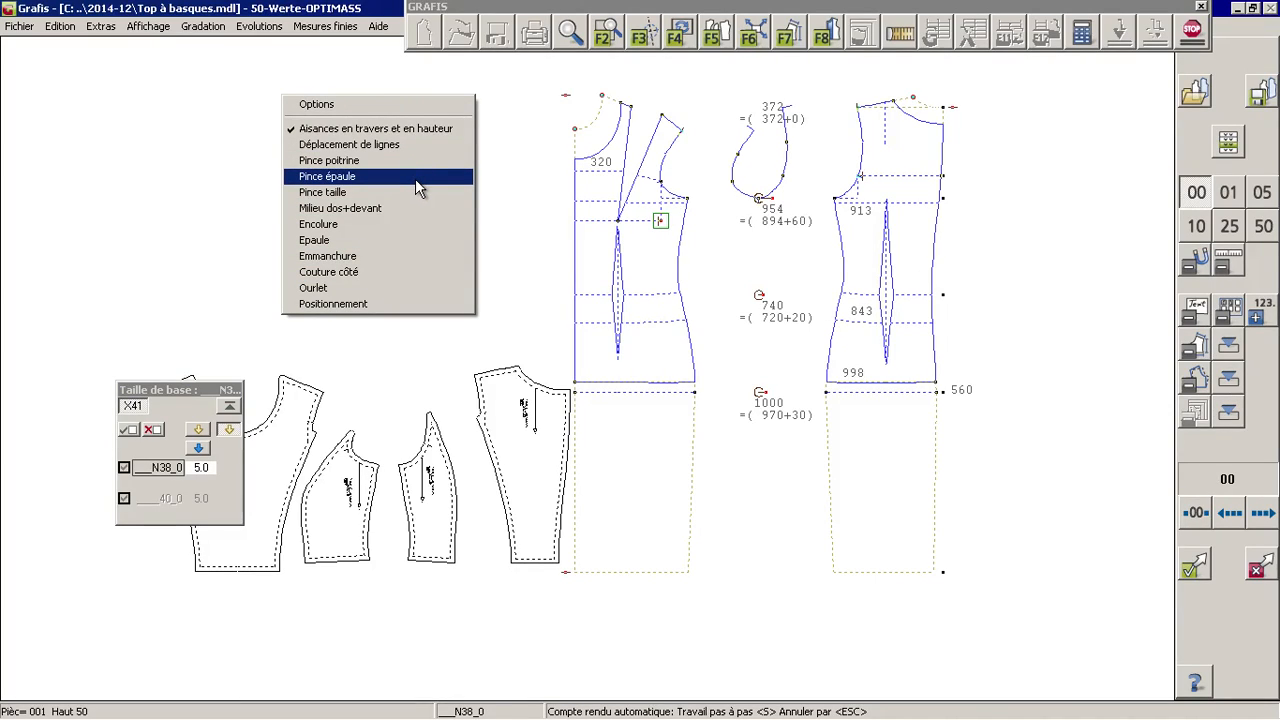
left_click(633, 252)
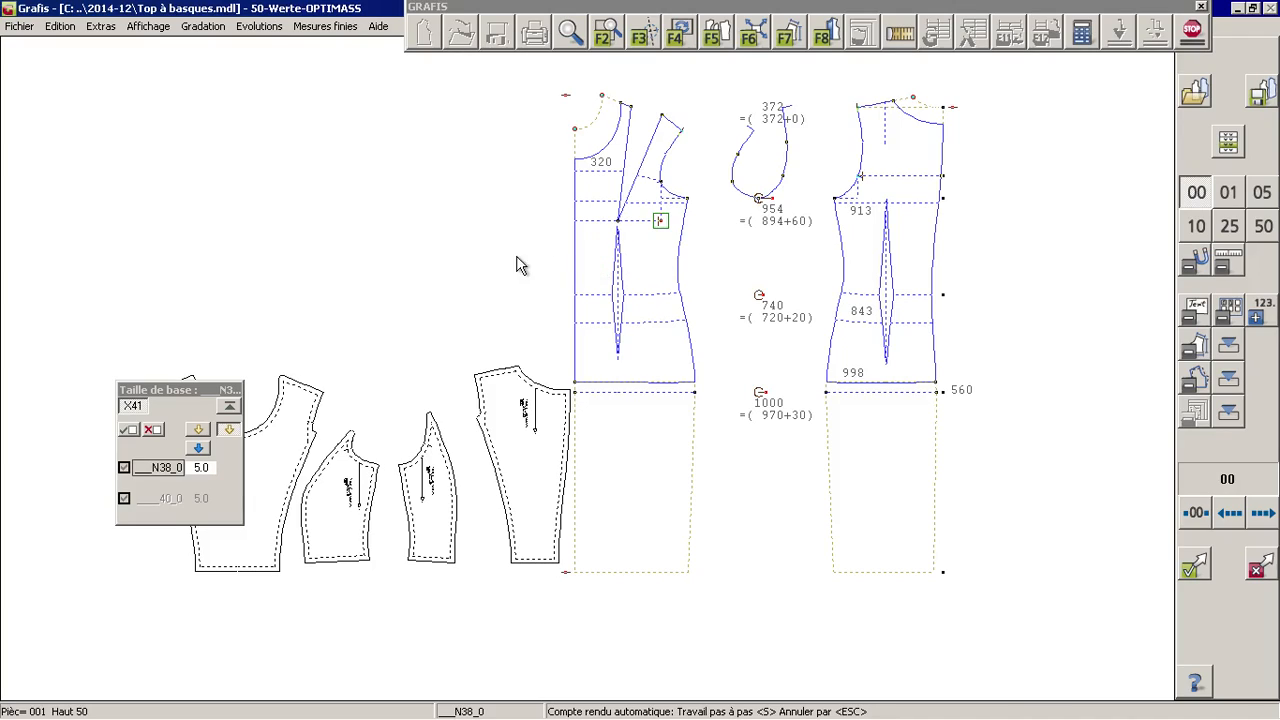
right_click(746, 252)
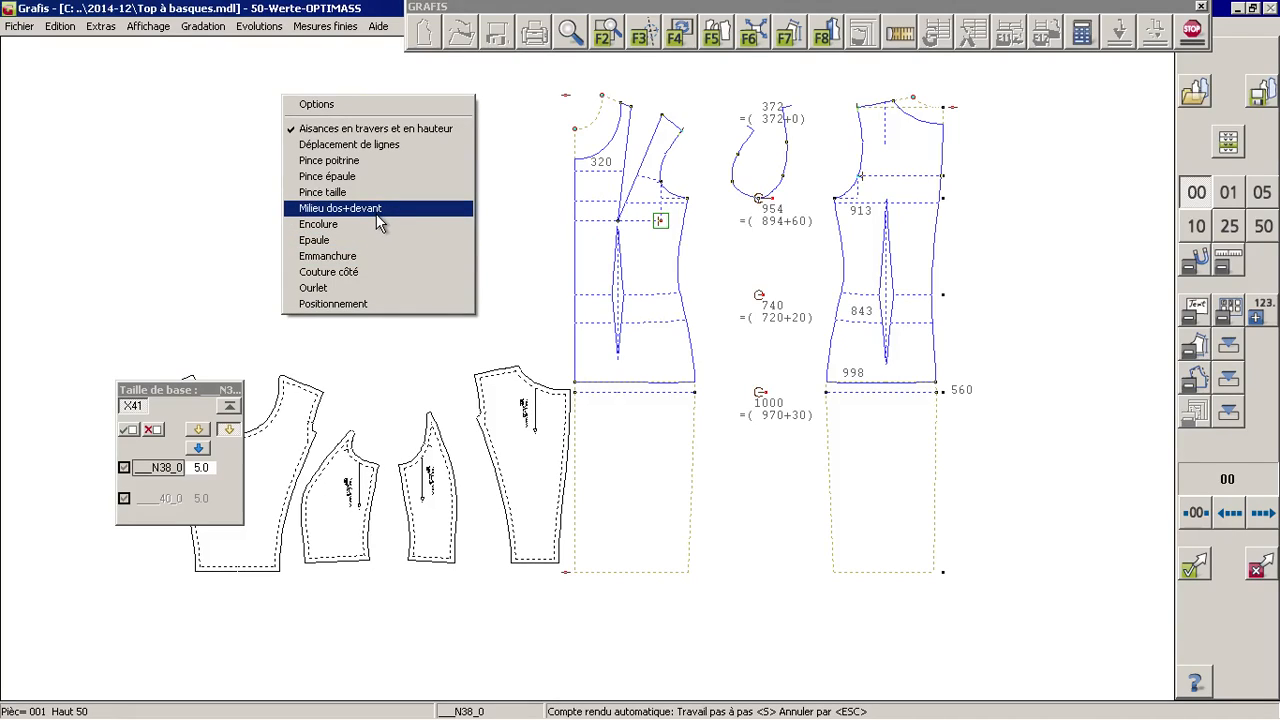
left_click(371, 271)
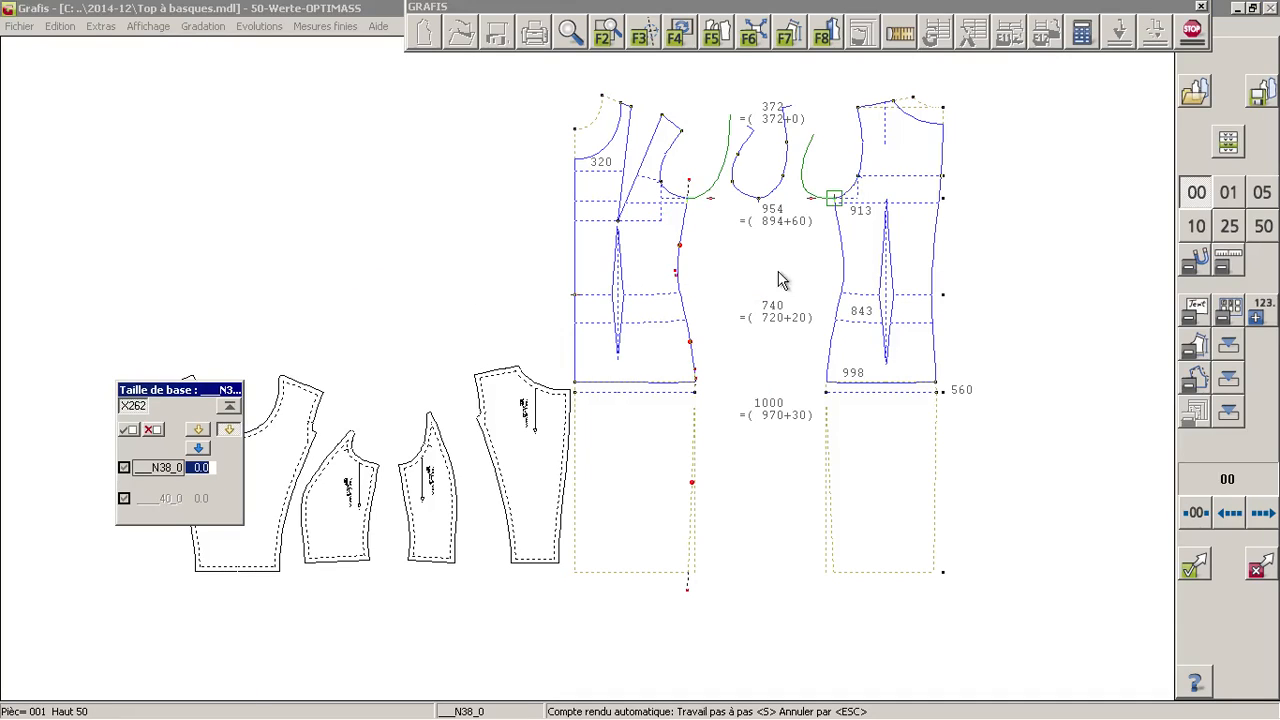
Shift the side seam's armhole point X263 by -10 for size N38_0 and accept the changed Haut 50 construction.
left_click(569, 35)
scroll(704, 194, "up", 2)
mouse_move(704, 194)
left_mouse_down()
mouse_move(529, 283)
mouse_move(540, 311)
left_mouse_up()
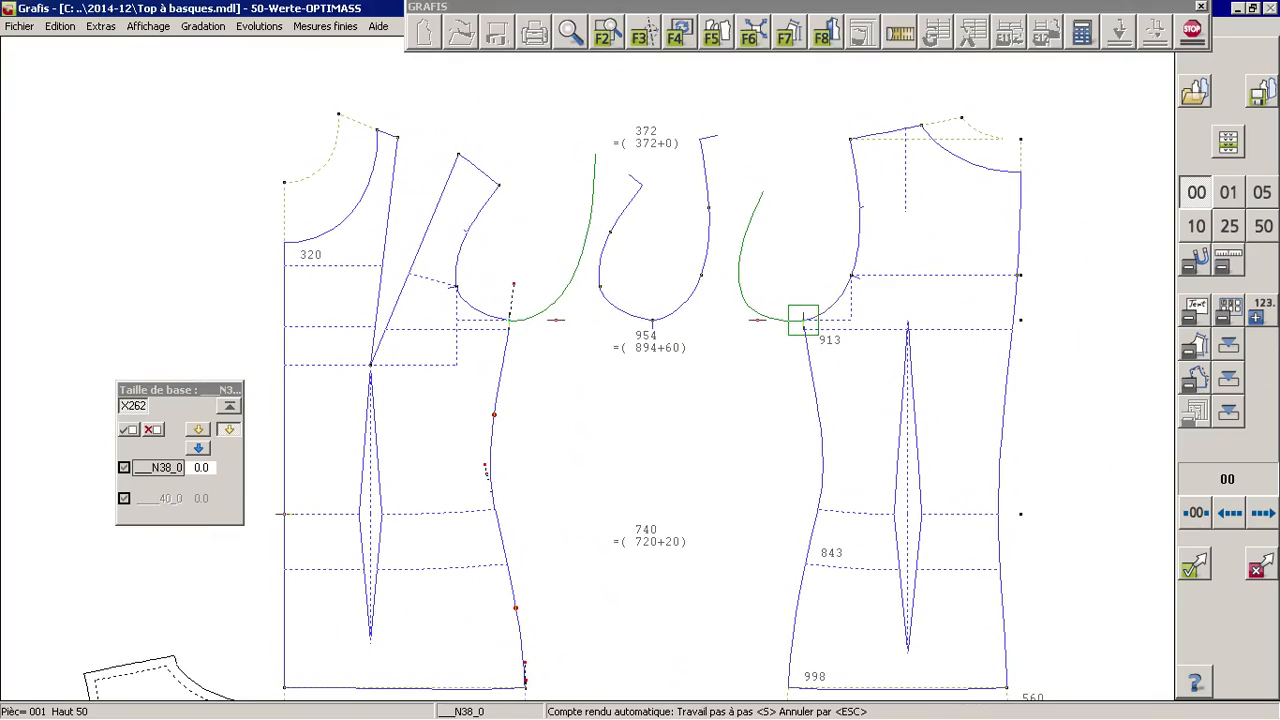
left_click(511, 332)
left_click_drag(511, 326, 485, 358)
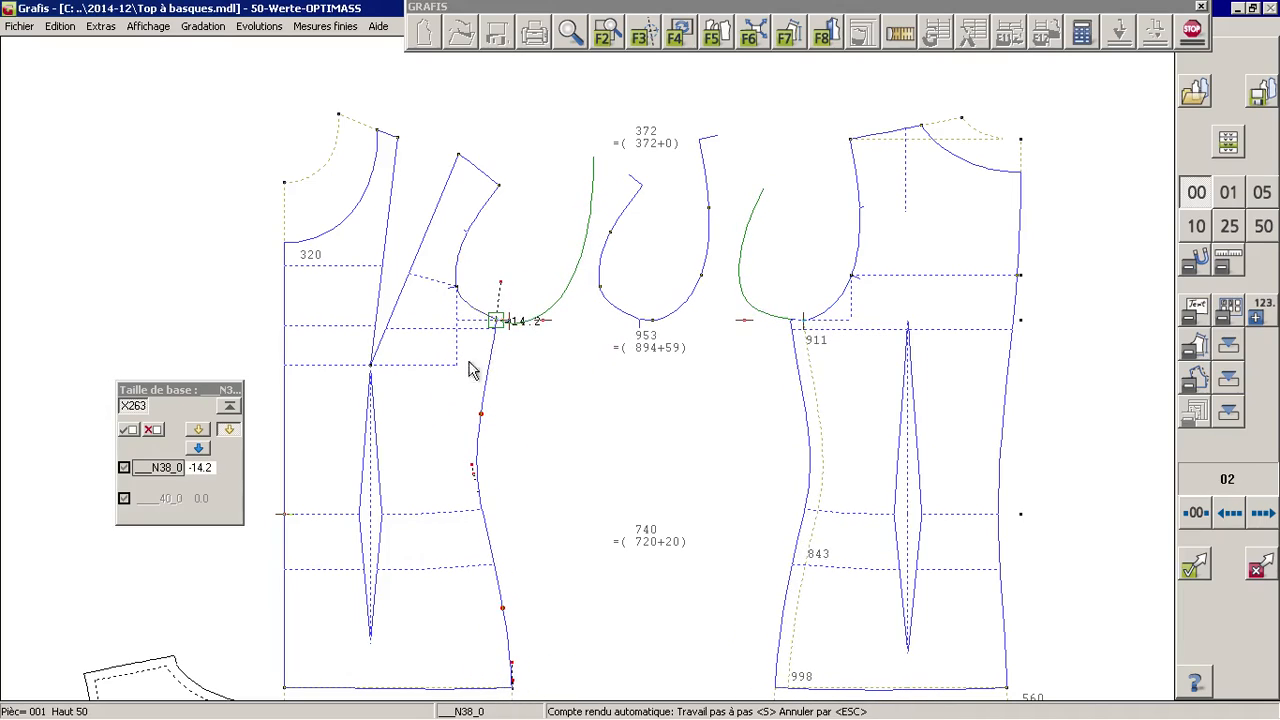
left_click(207, 467)
key("BackSpace")
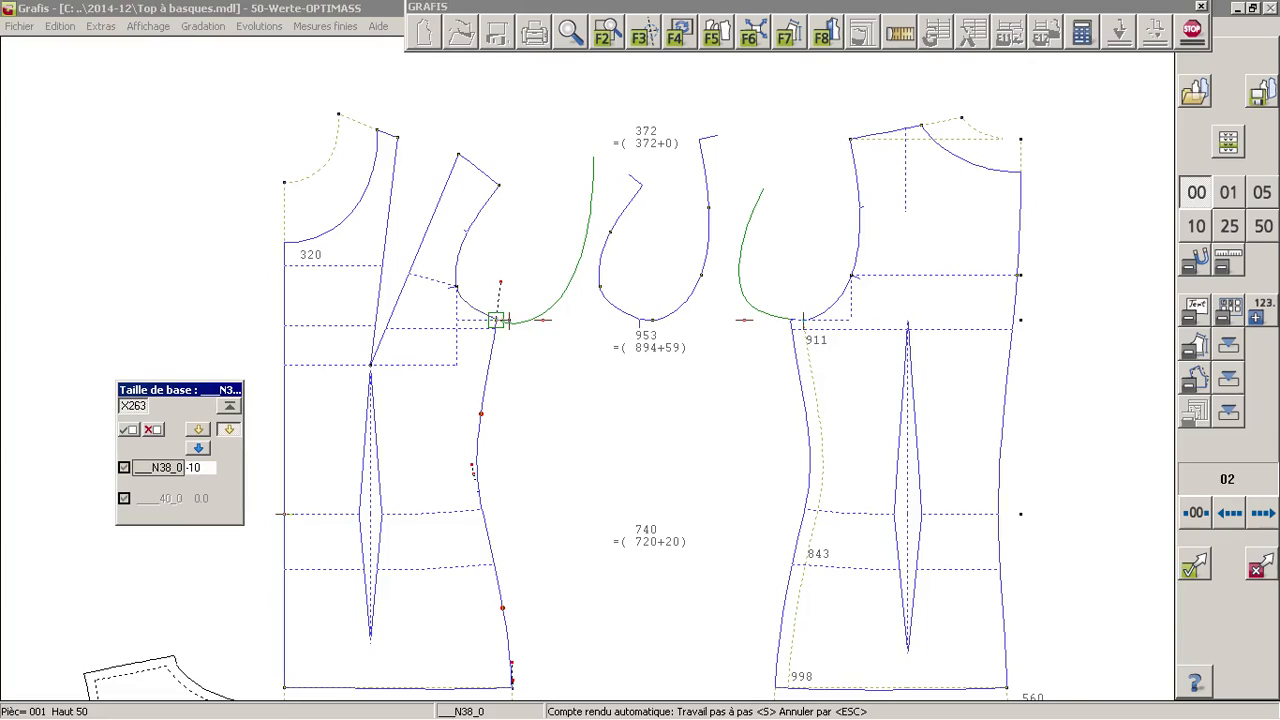
key("Return")
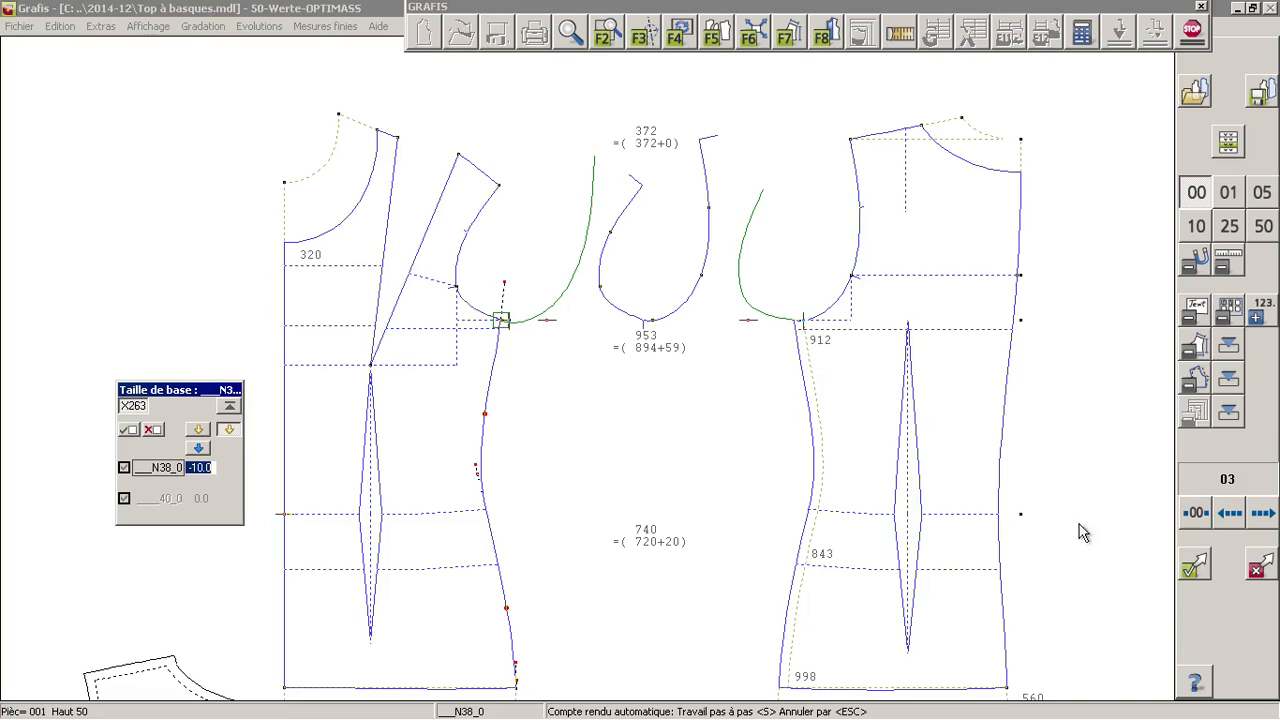
left_click(1191, 566)
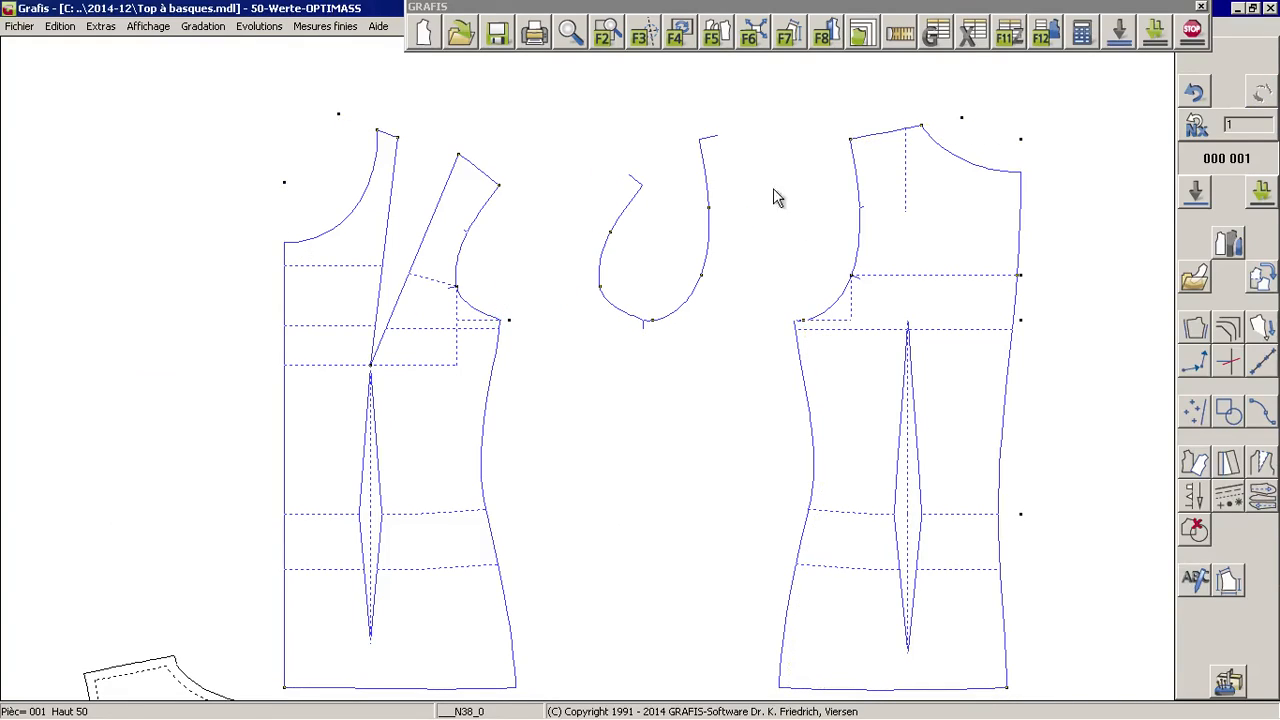
Run the test construction (Mise à l'essai) of all pieces to carry Haut 50's side seam change into the derived pieces.
left_click(574, 36)
right_click(477, 341)
left_click_drag(459, 441, 598, 259)
left_click_drag(361, 450, 603, 425)
left_click(533, 455)
left_click(1206, 416)
scroll(917, 106, "up", 2)
scroll(807, 188, "down", 1)
scroll(808, 192, "down", 1)
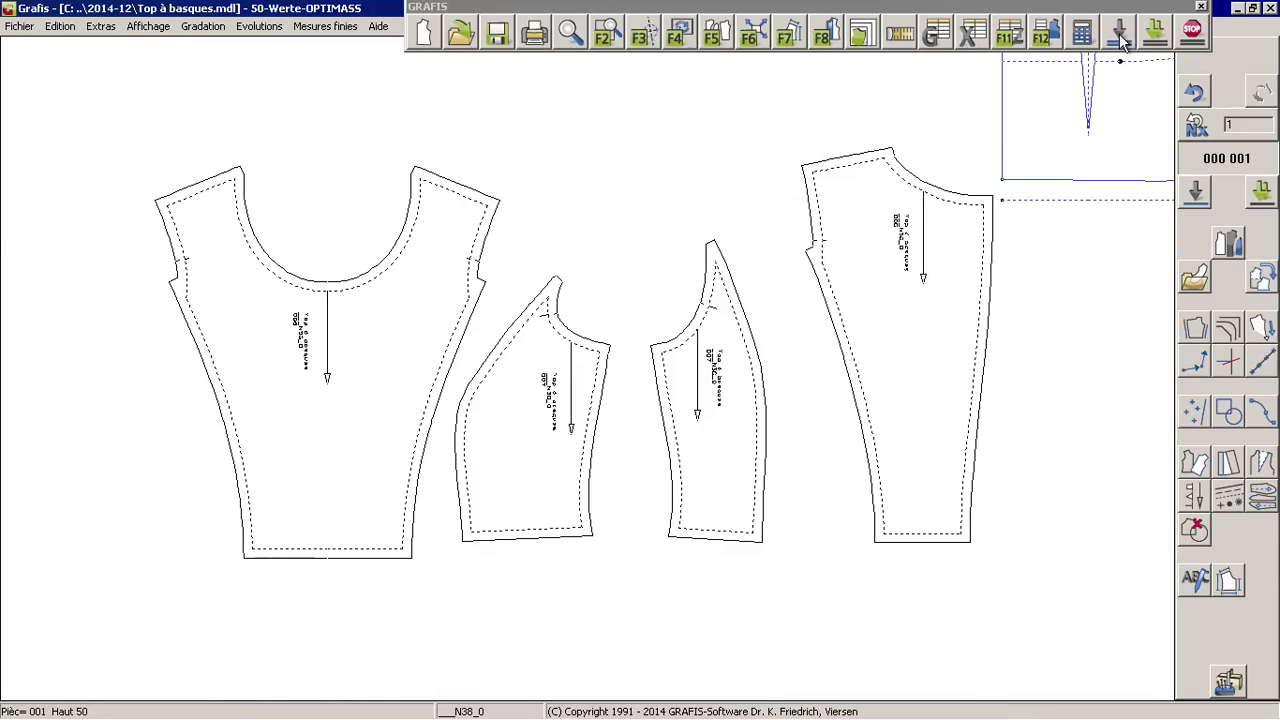
left_click(204, 27)
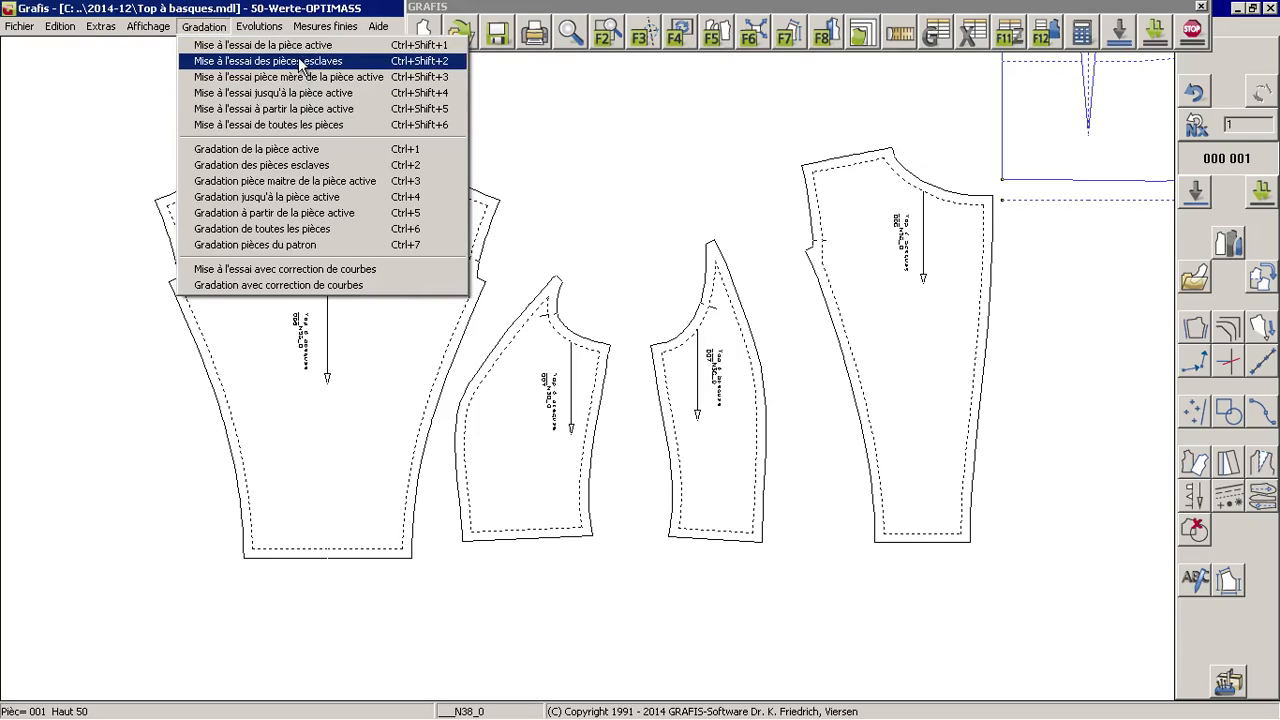
left_click(303, 128)
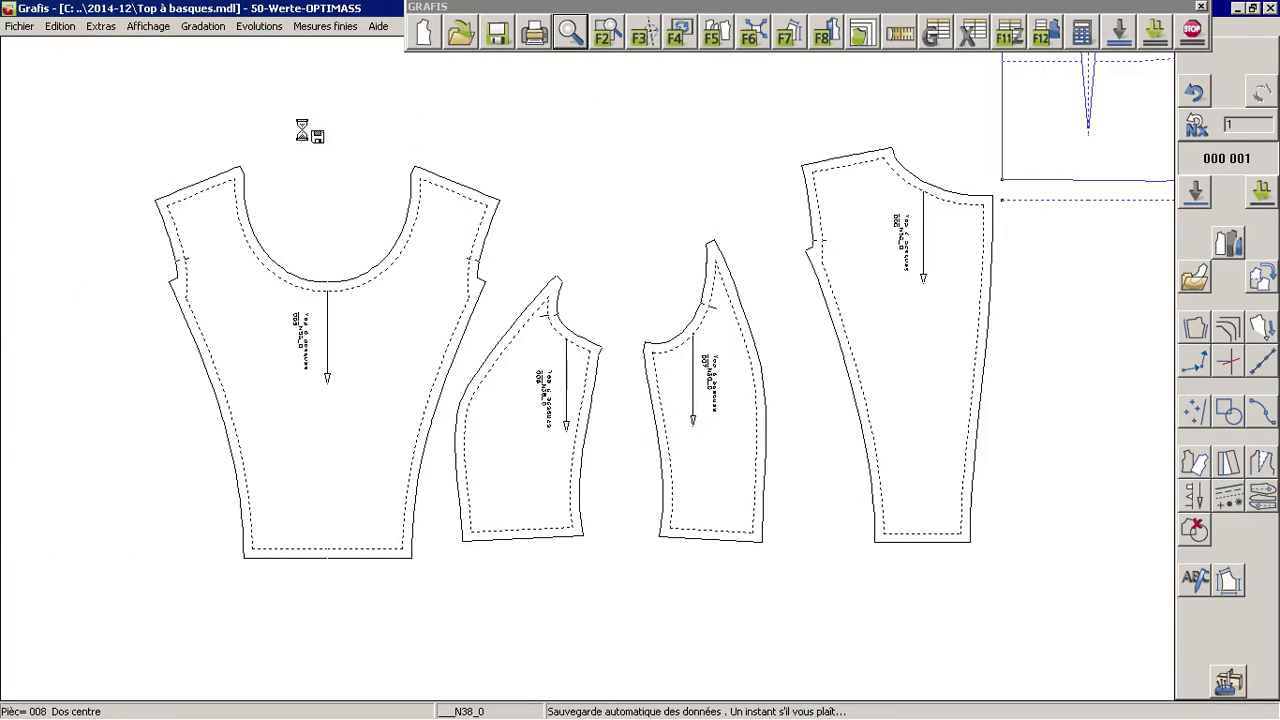
scroll(787, 490, "up", 2)
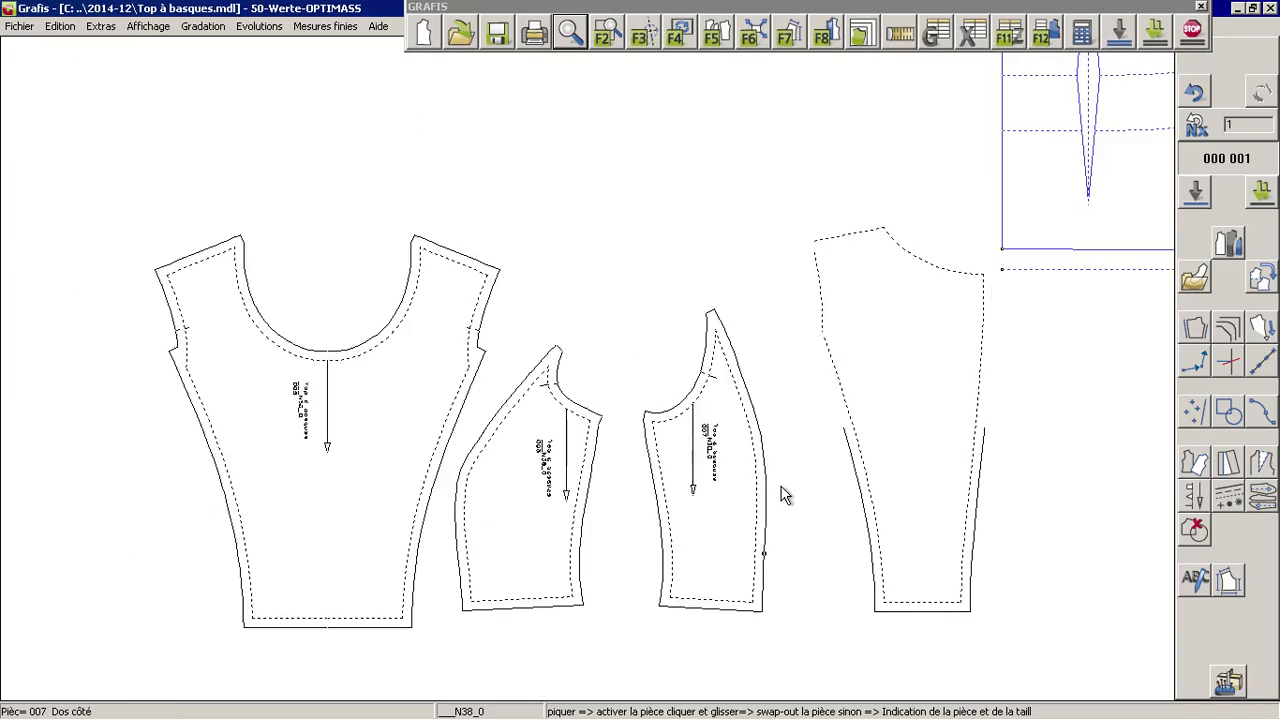
scroll(660, 620, "down", 3)
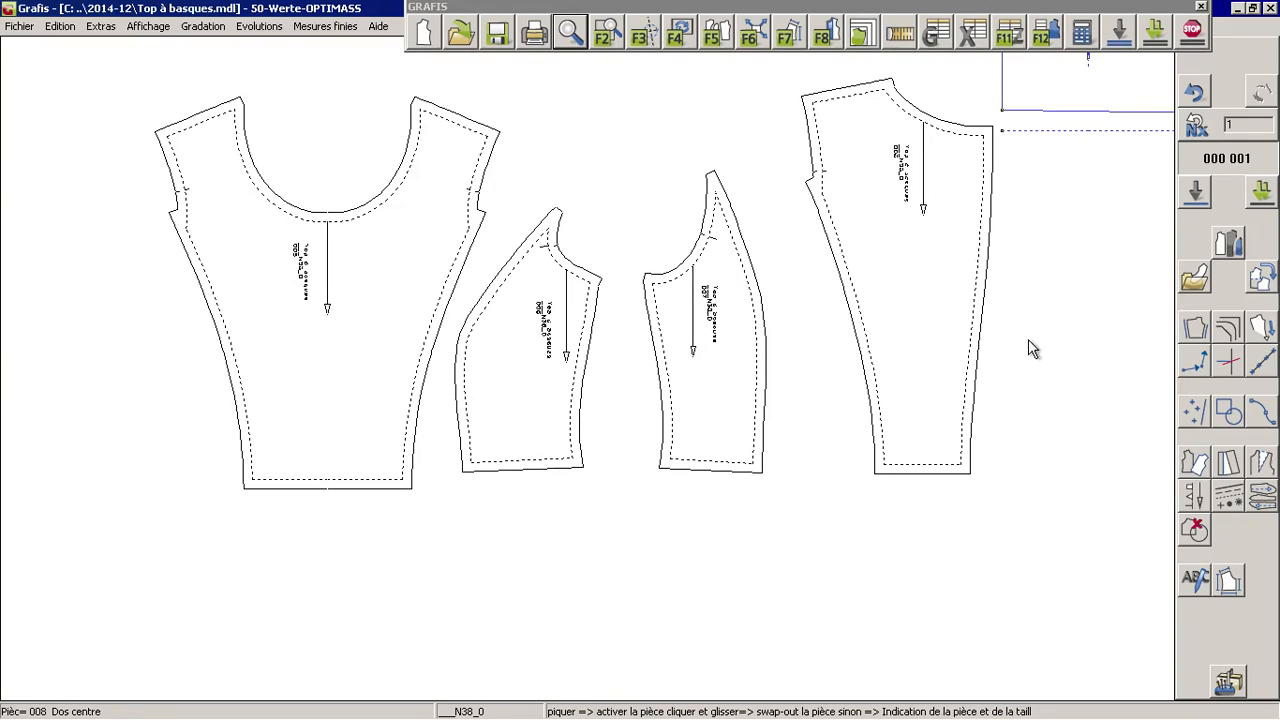
scroll(895, 300, "up", 1)
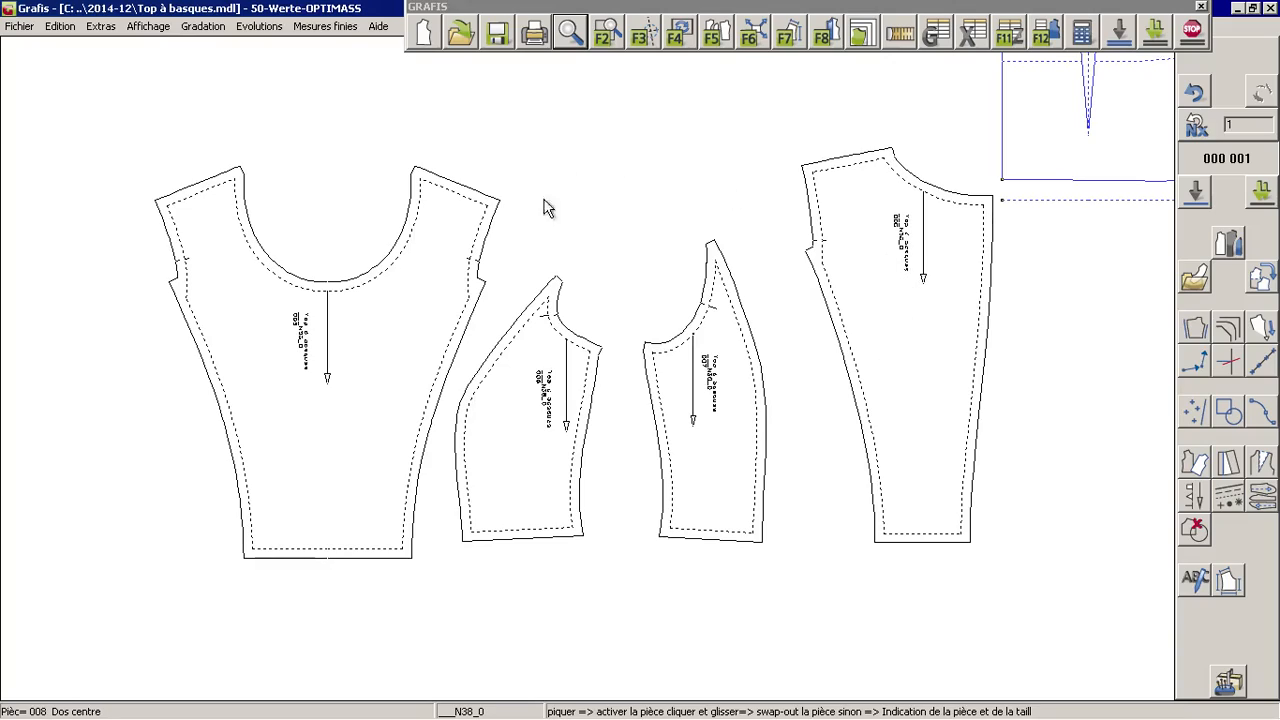